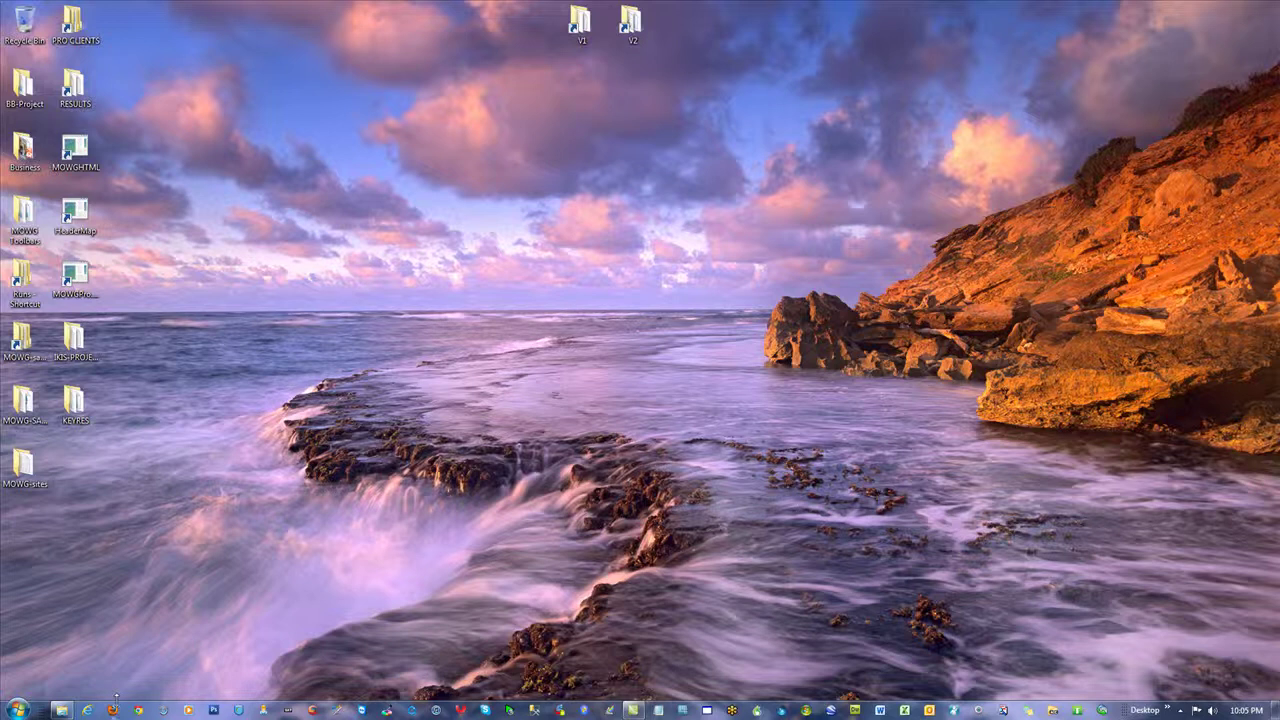
Go to the updated AdWords Keyword Tool page in Firefox and select the pre-filled website address
left_click(112, 710)
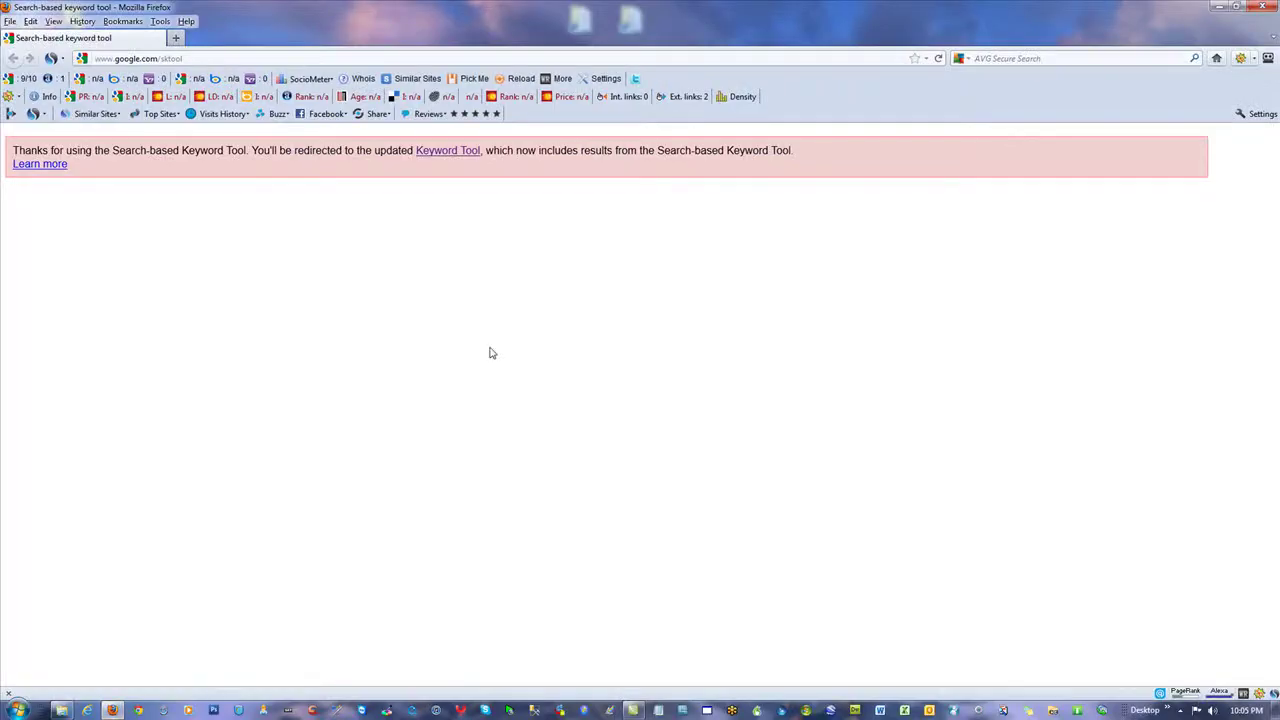
left_click(452, 152)
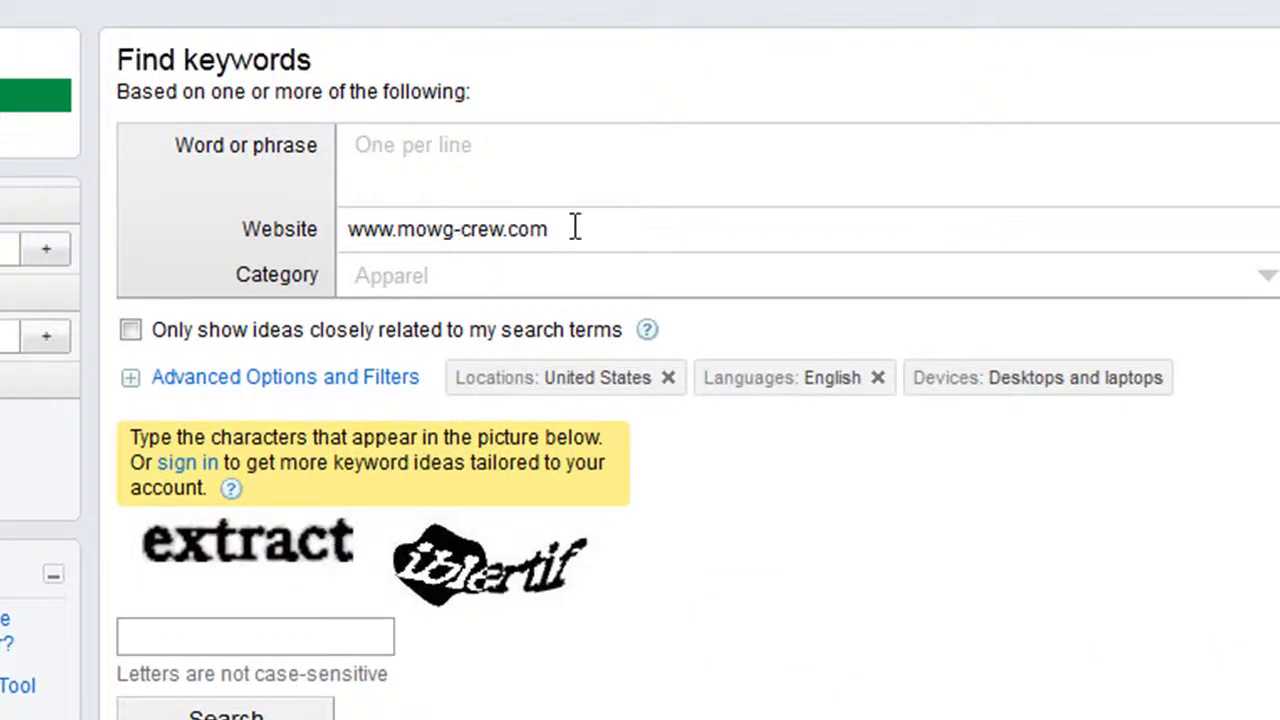
key("ctrl+a")
left_click(603, 234)
triple_click(620, 236)
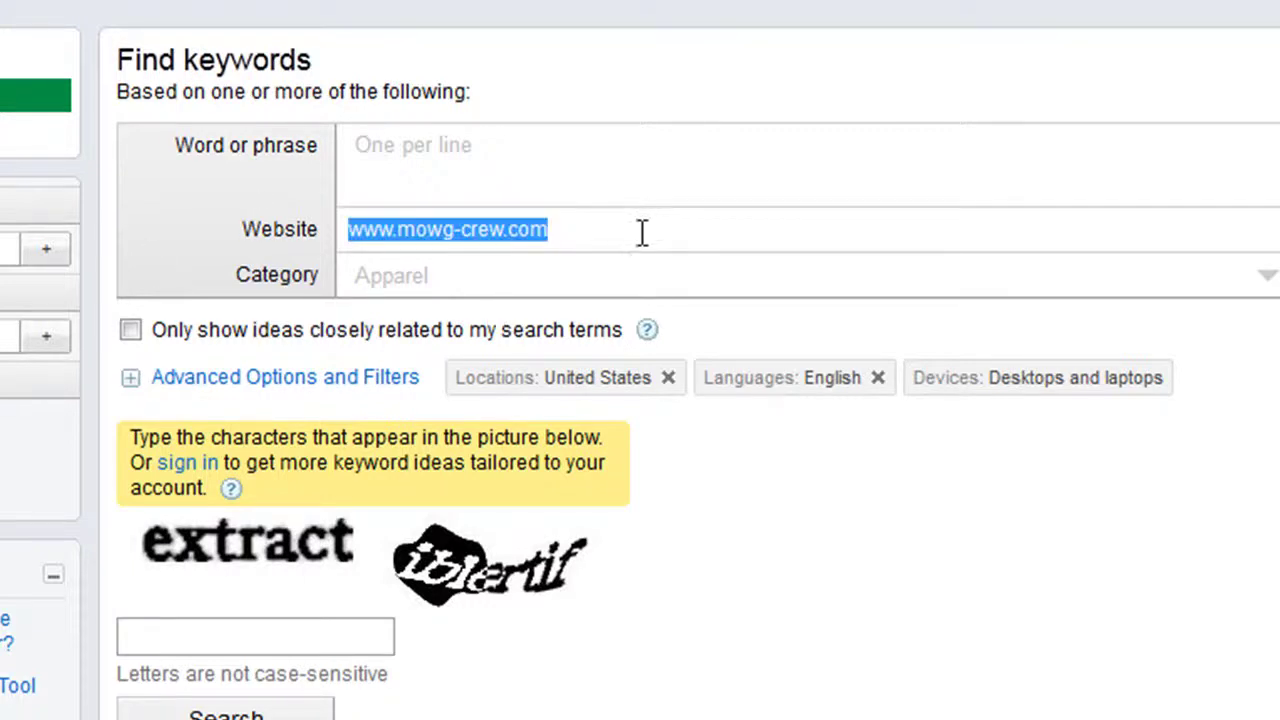
Clear the website field, then type and delete the test phrase 'massive websites'
key("BackSpace")
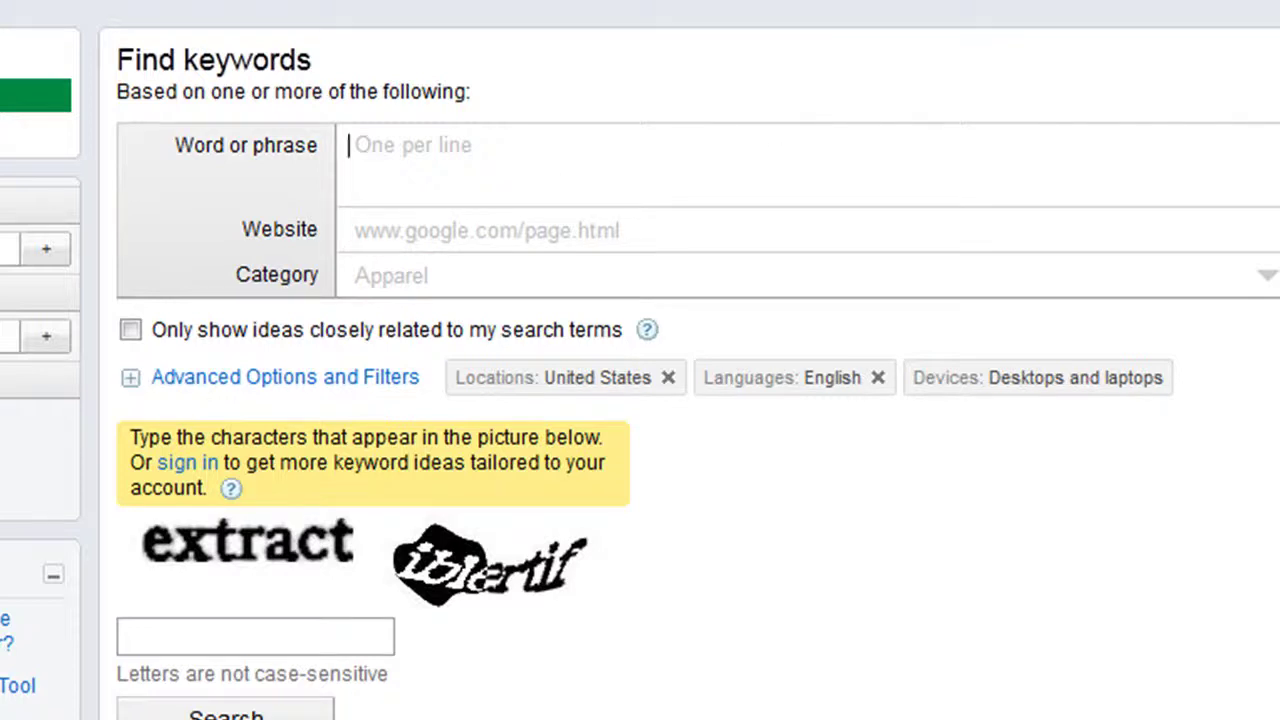
type("massive ")
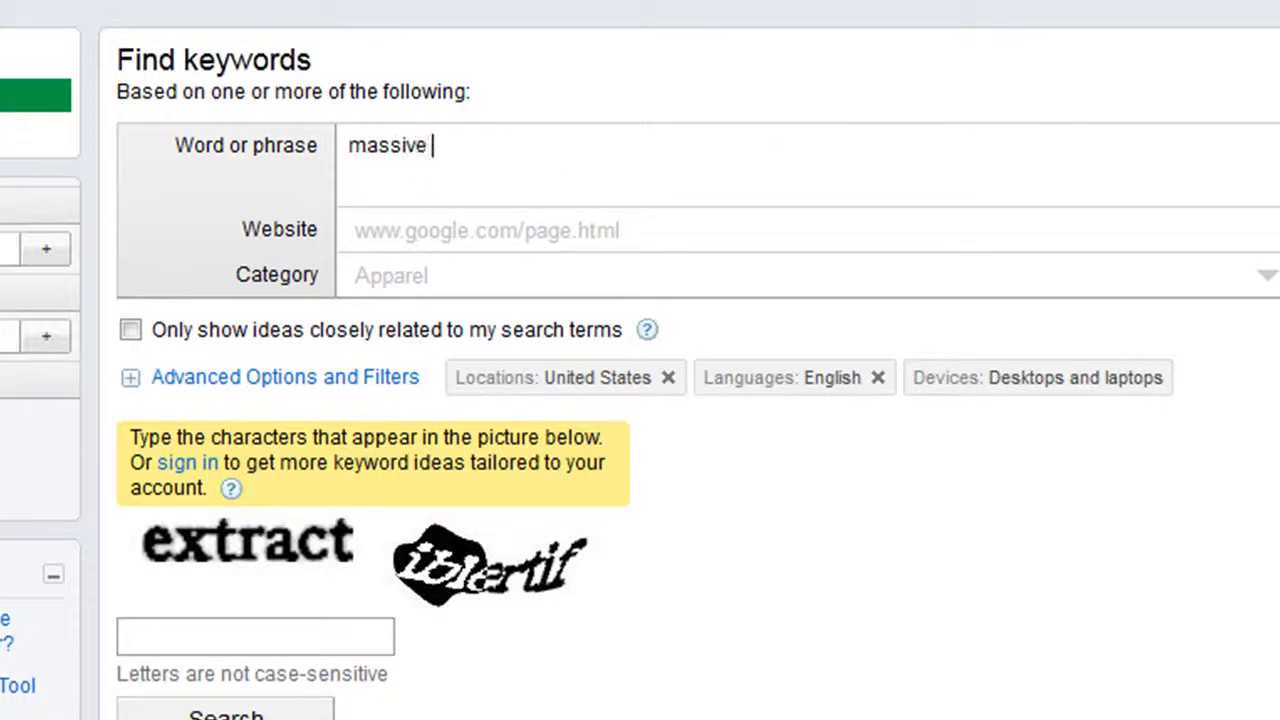
type("websites")
key("Return")
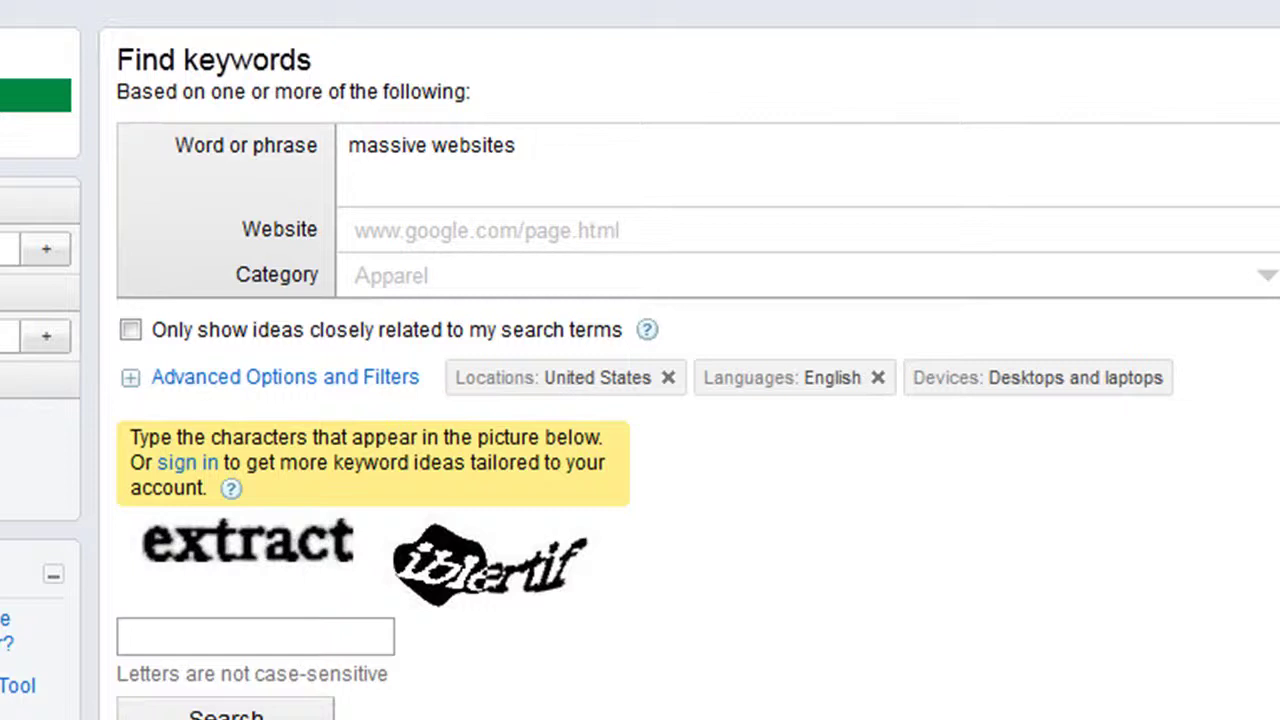
key("Return")
key("ctrl+a")
key("BackSpace")
key("Tab")
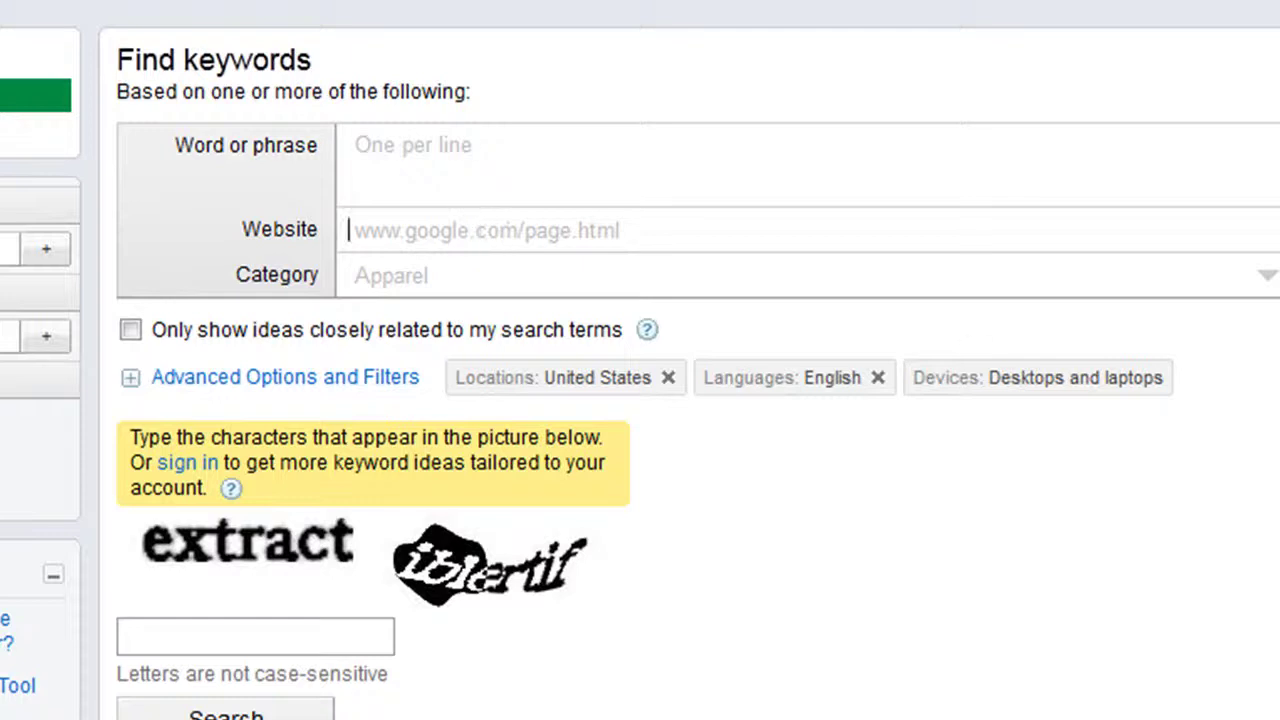
type("www.mo")
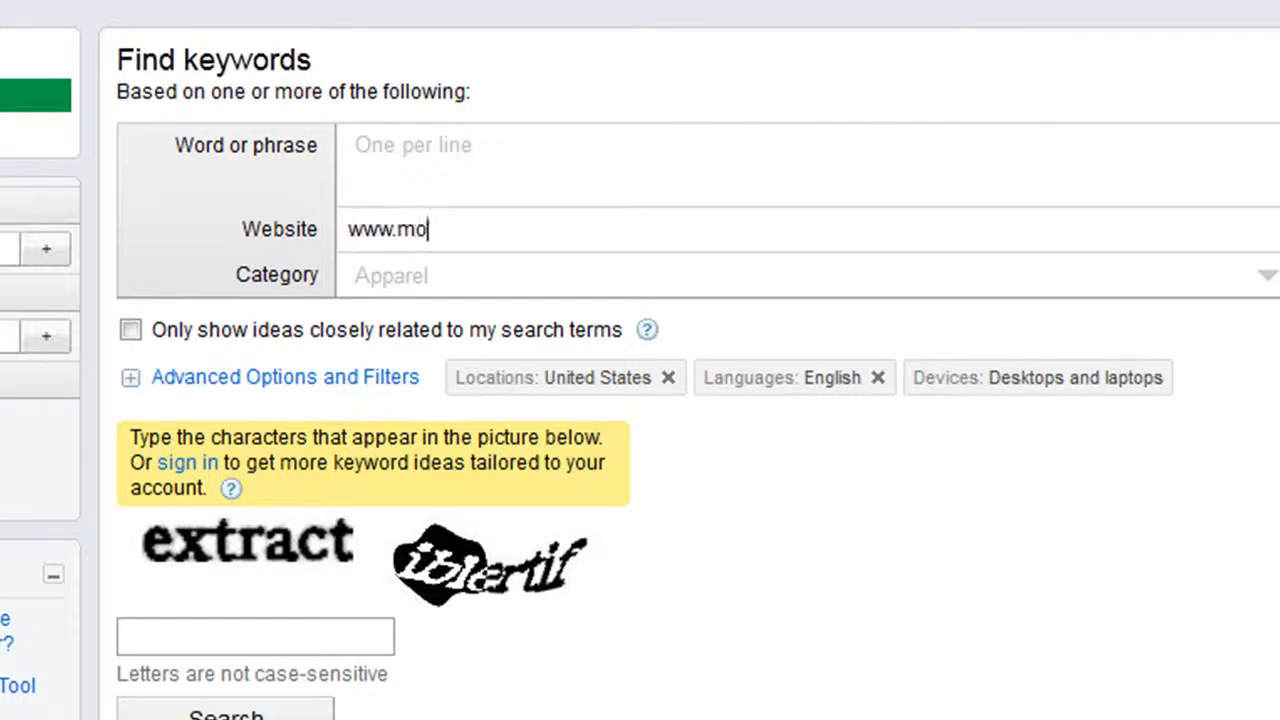
type("wg-crew.com")
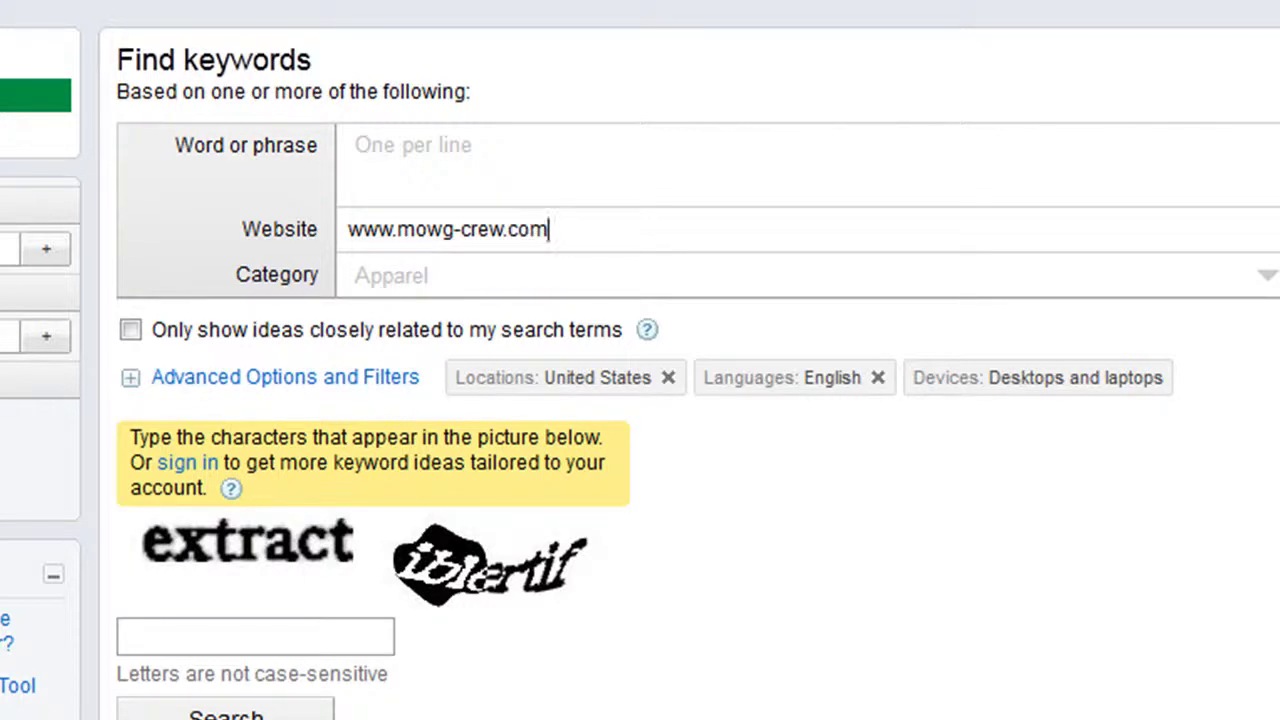
left_click(296, 640)
type("extract i")
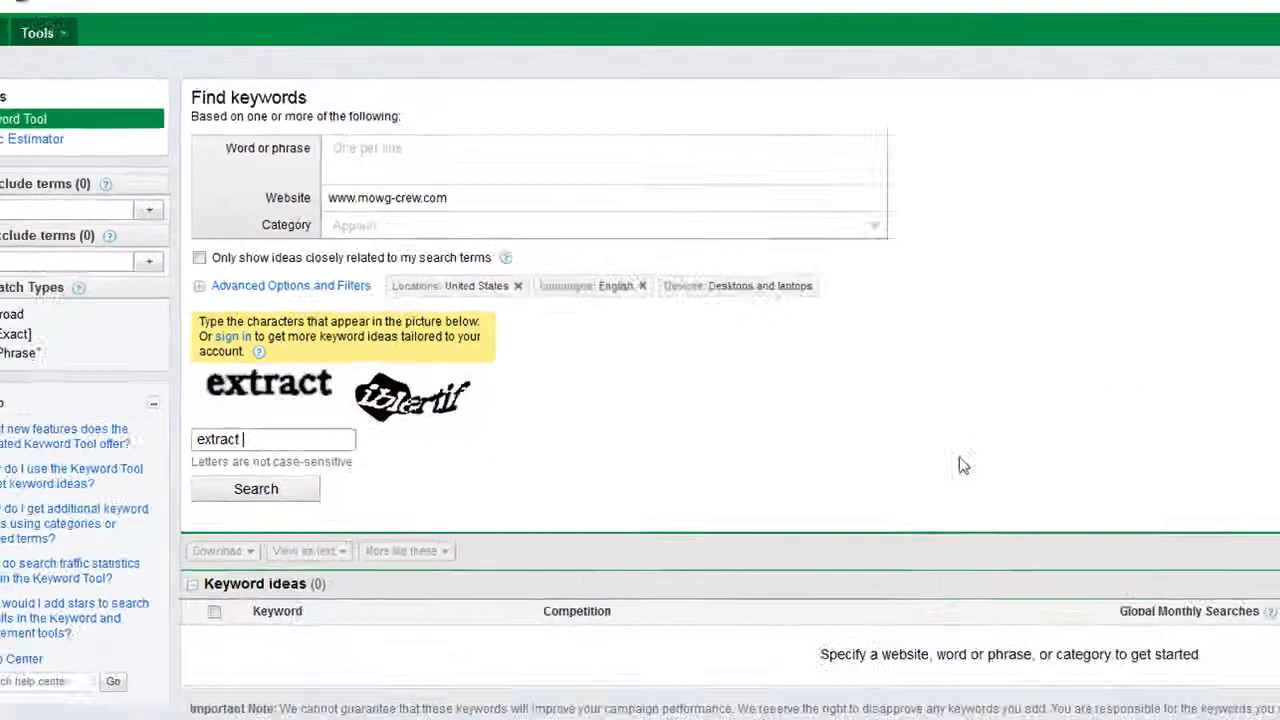
type("bler")
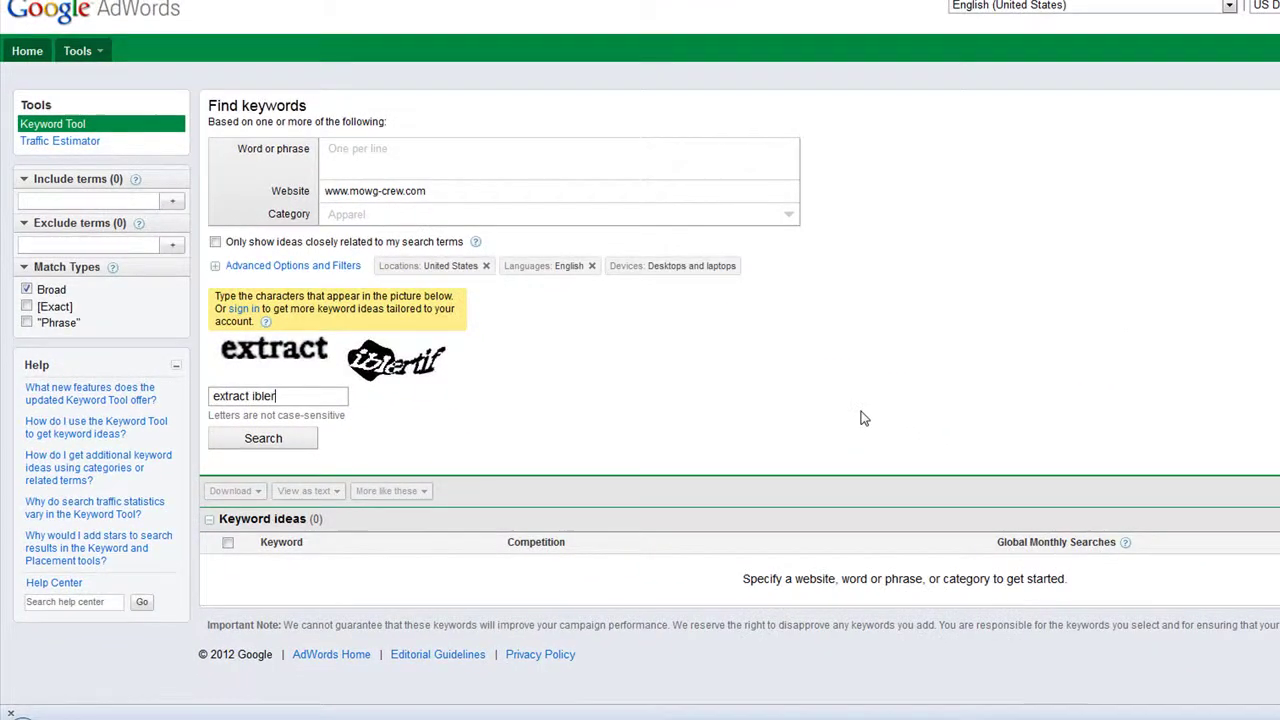
type("tif")
Run the keyword search, show results as phrase match, and sort by global monthly searches
left_click(277, 438)
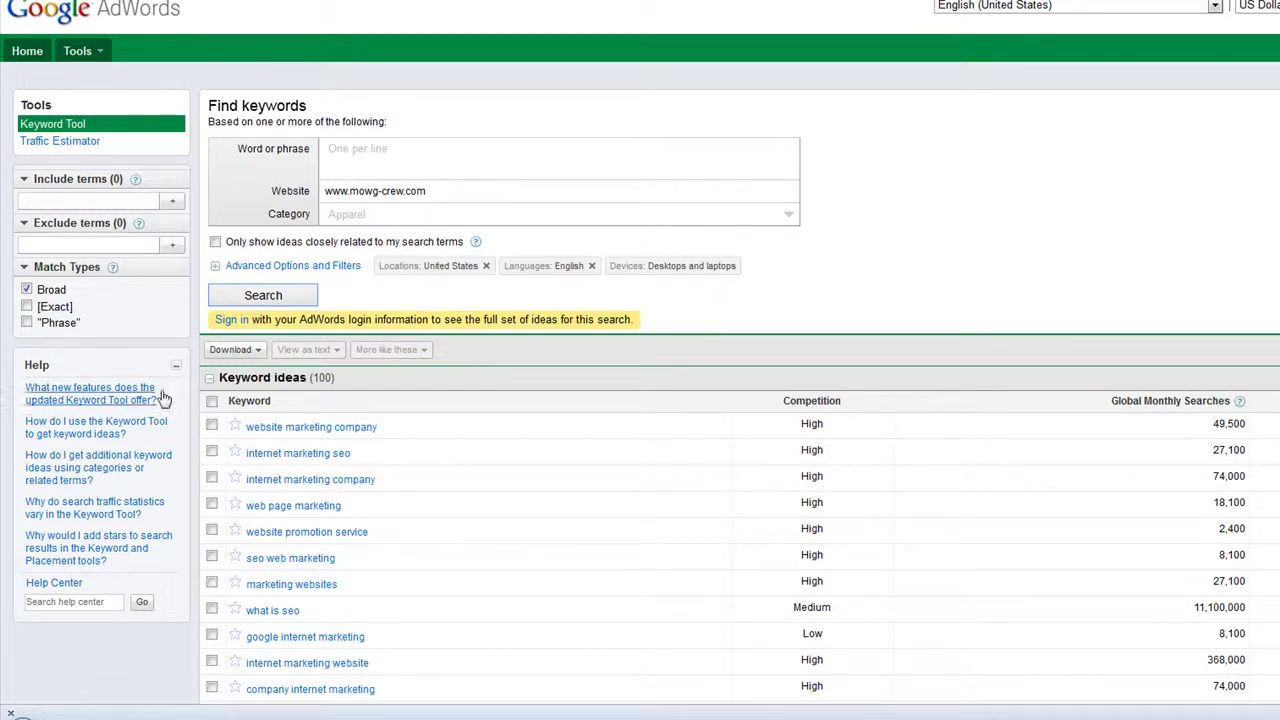
left_click(26, 290)
left_click(26, 322)
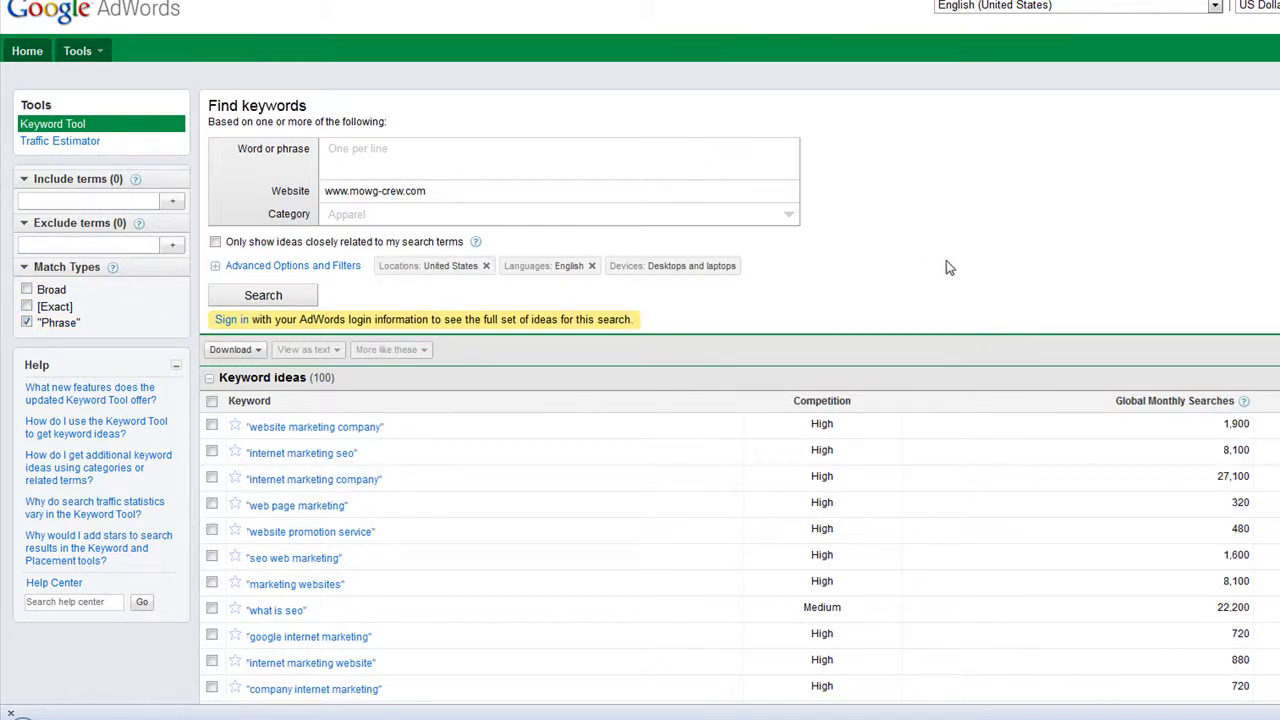
left_click(1148, 405)
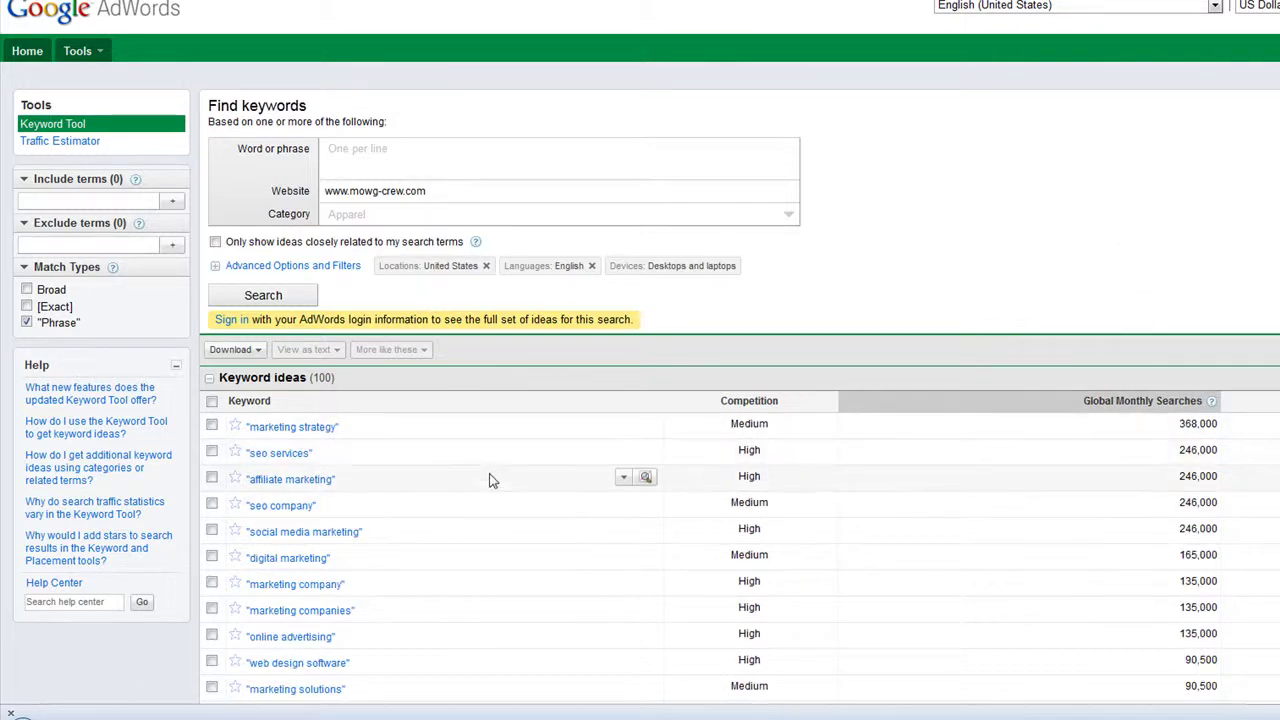
Scroll through the keyword ideas and move on to the next results page
scroll(489, 481, "down", 3)
scroll(489, 481, "down", 3)
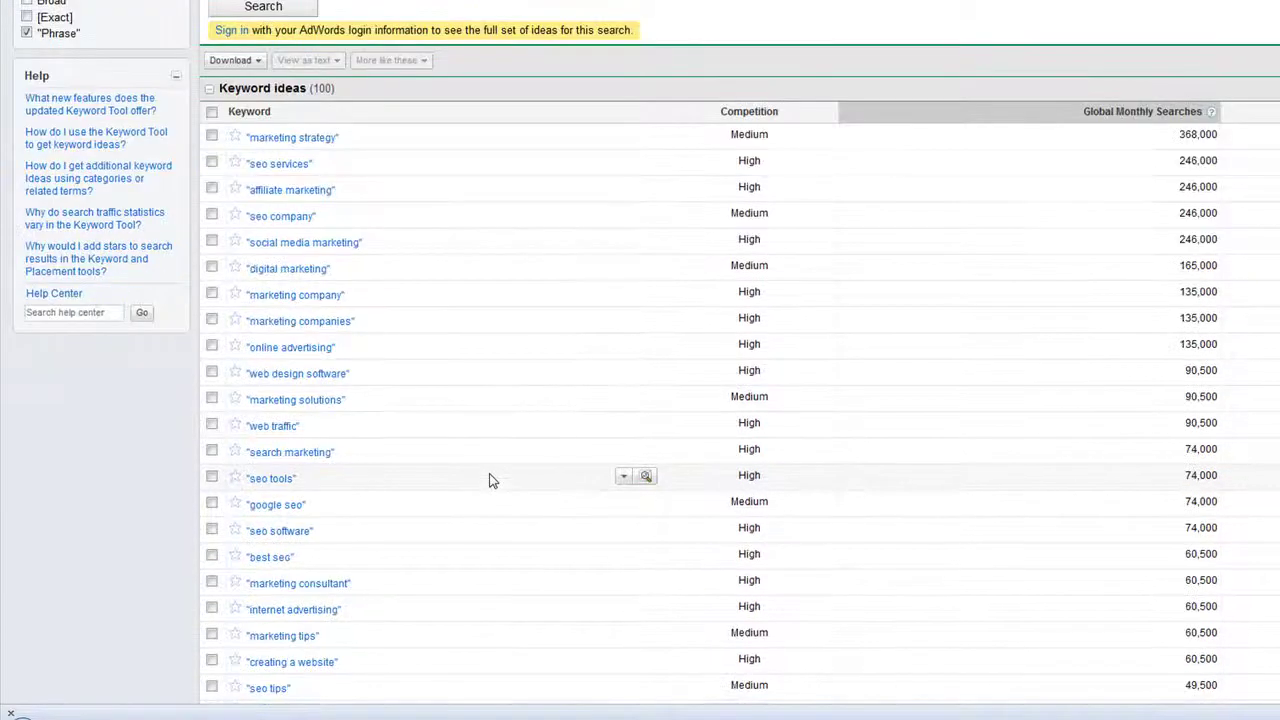
mouse_move(751, 139)
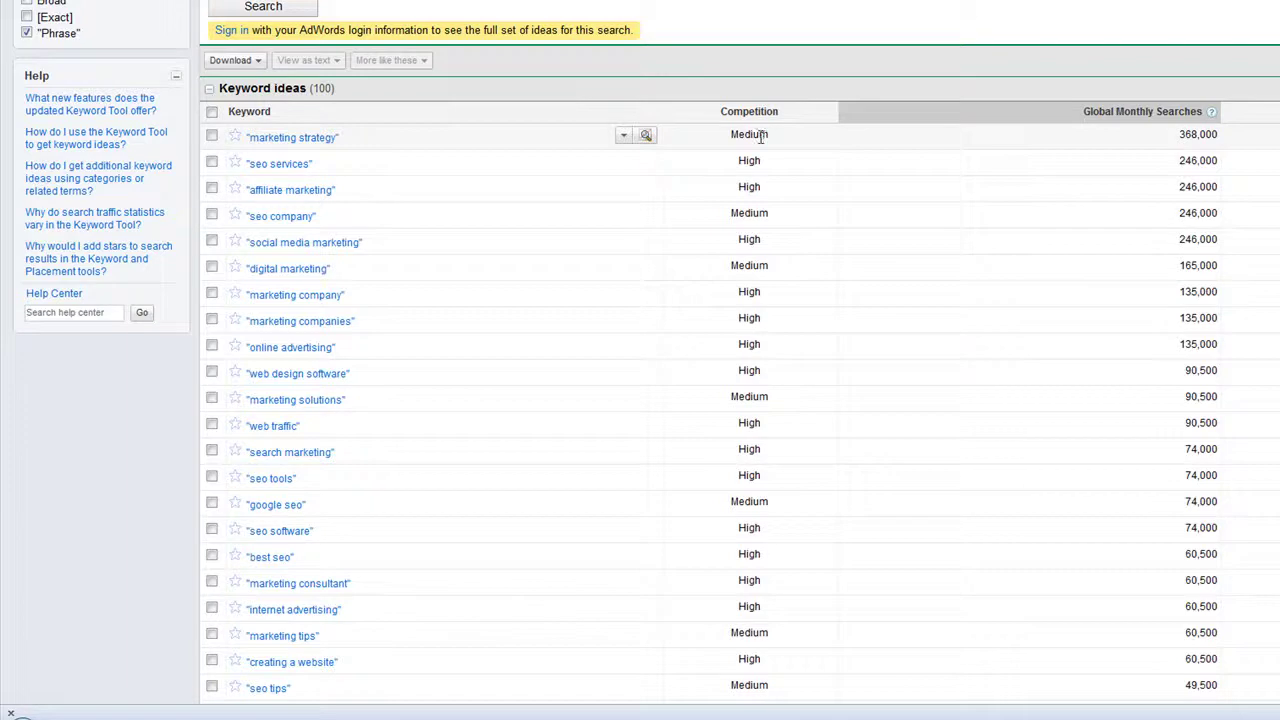
scroll(979, 380, "down", 3)
scroll(979, 380, "down", 5)
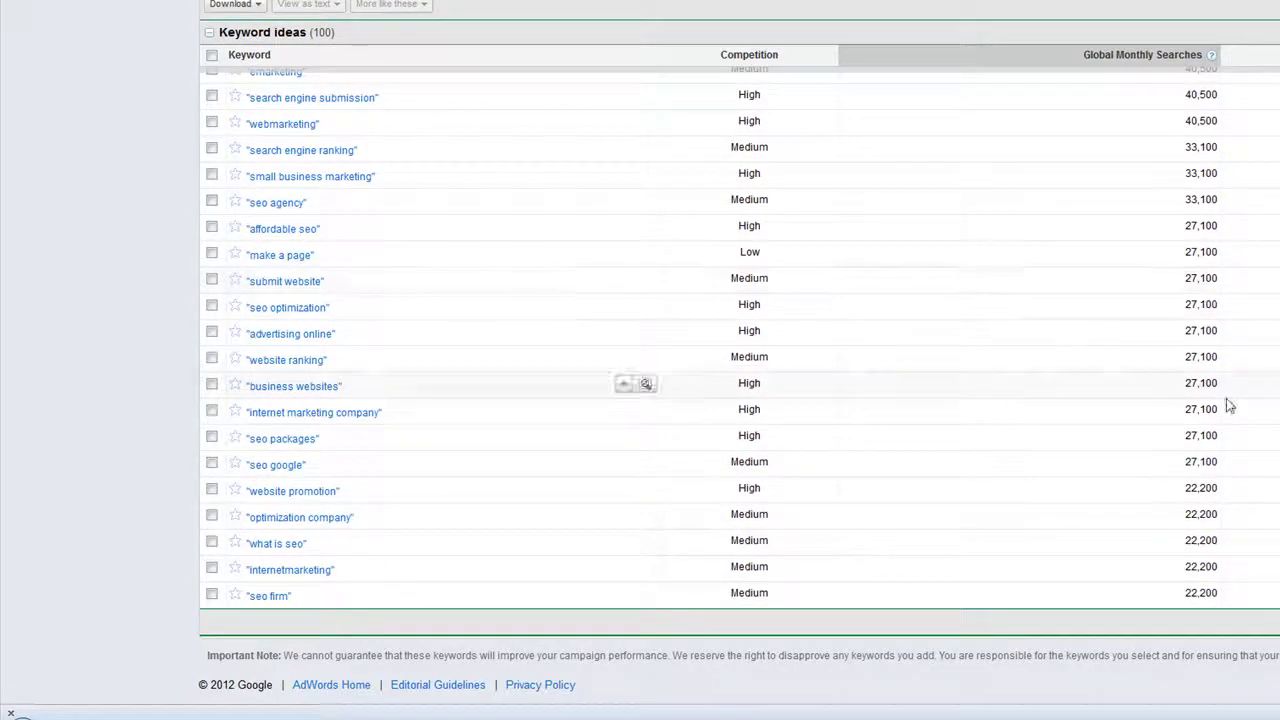
scroll(1221, 303, "up", 6)
scroll(1221, 491, "down", 6)
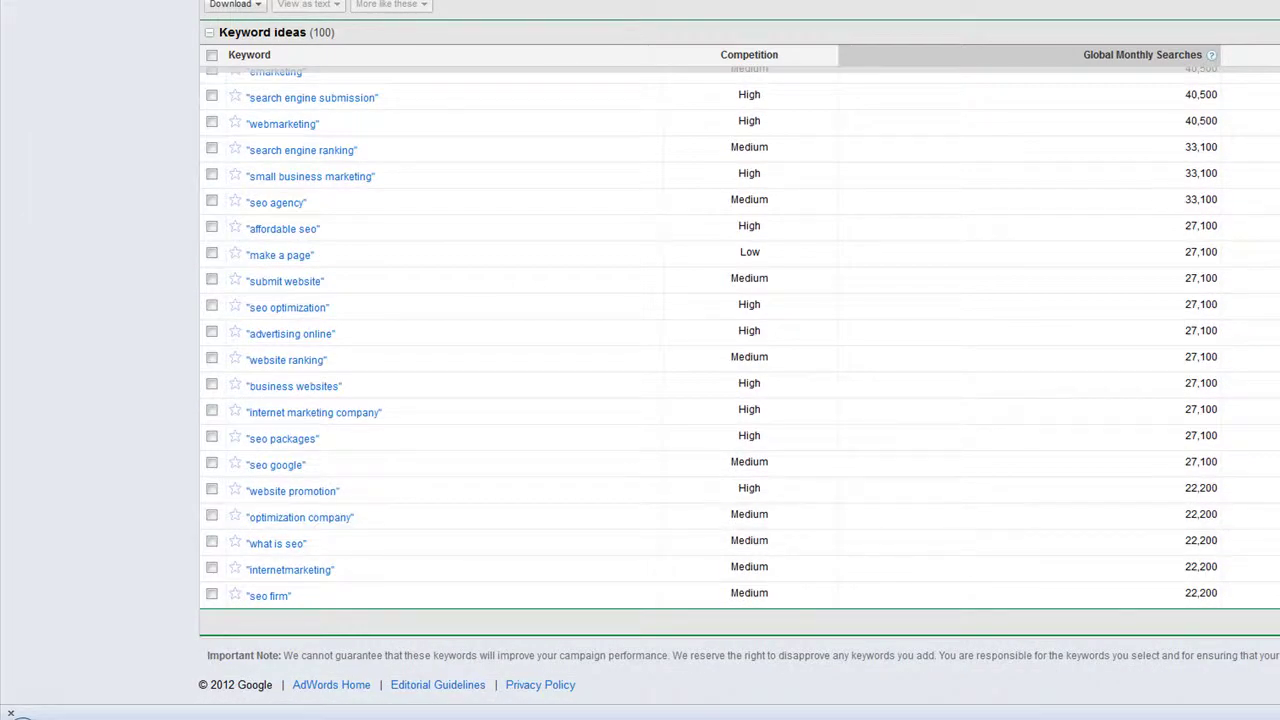
left_click(1272, 616)
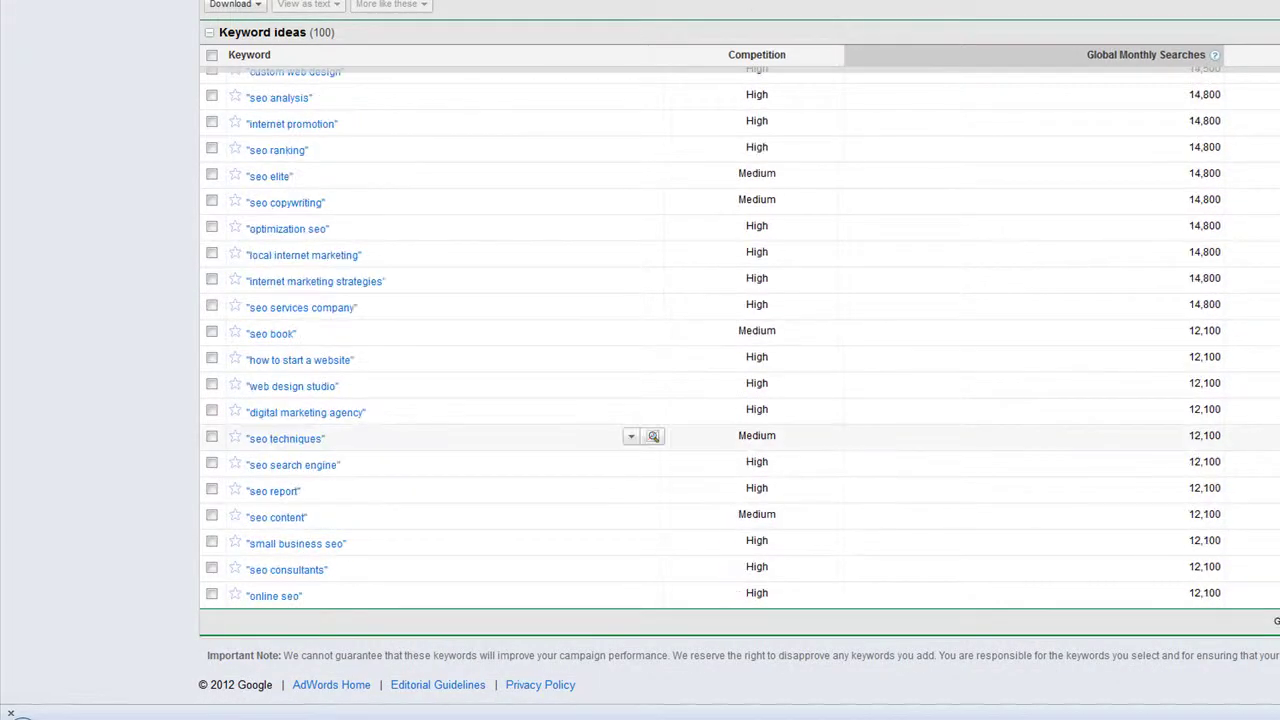
scroll(1277, 445, "up", 10)
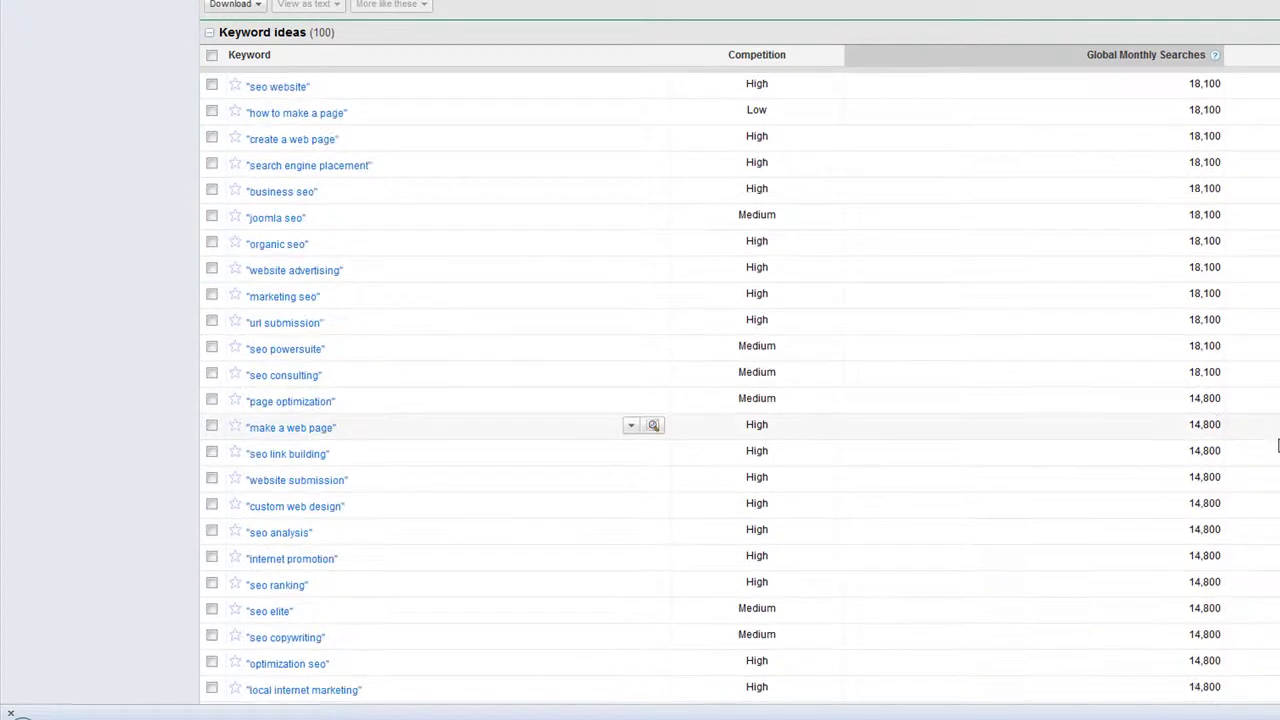
scroll(1277, 465, "down", 5)
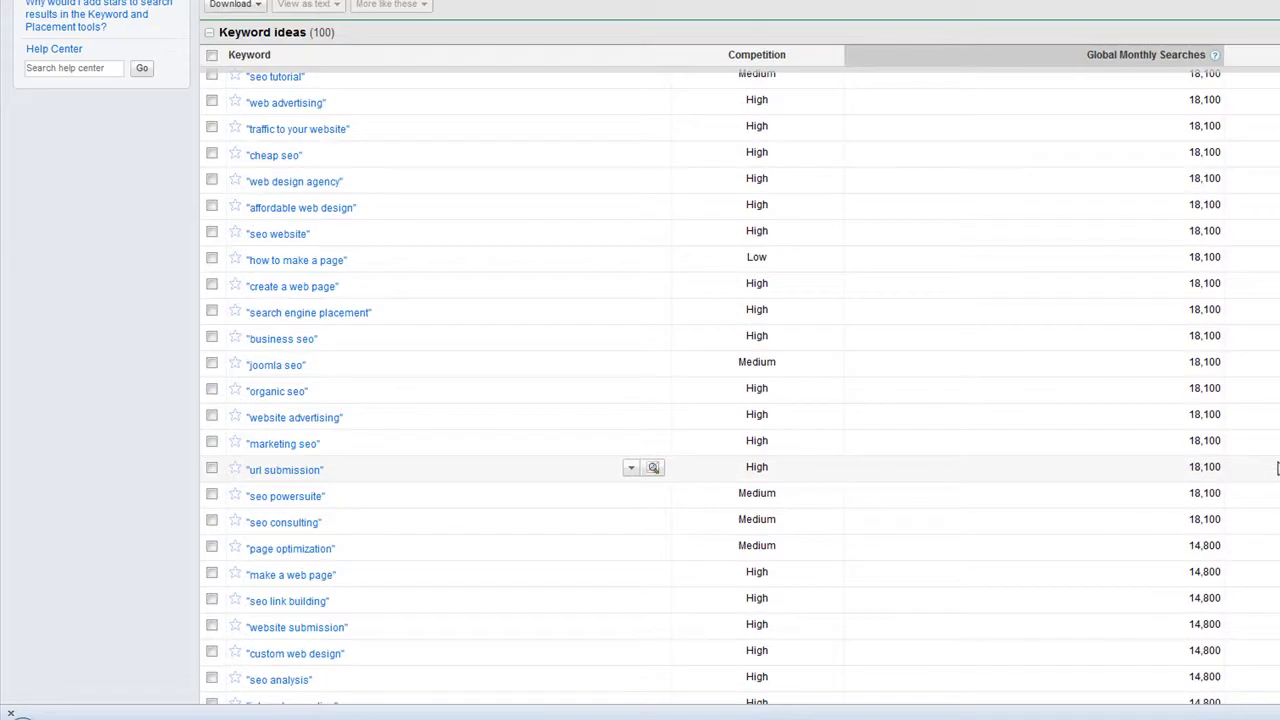
scroll(1277, 467, "up", 5)
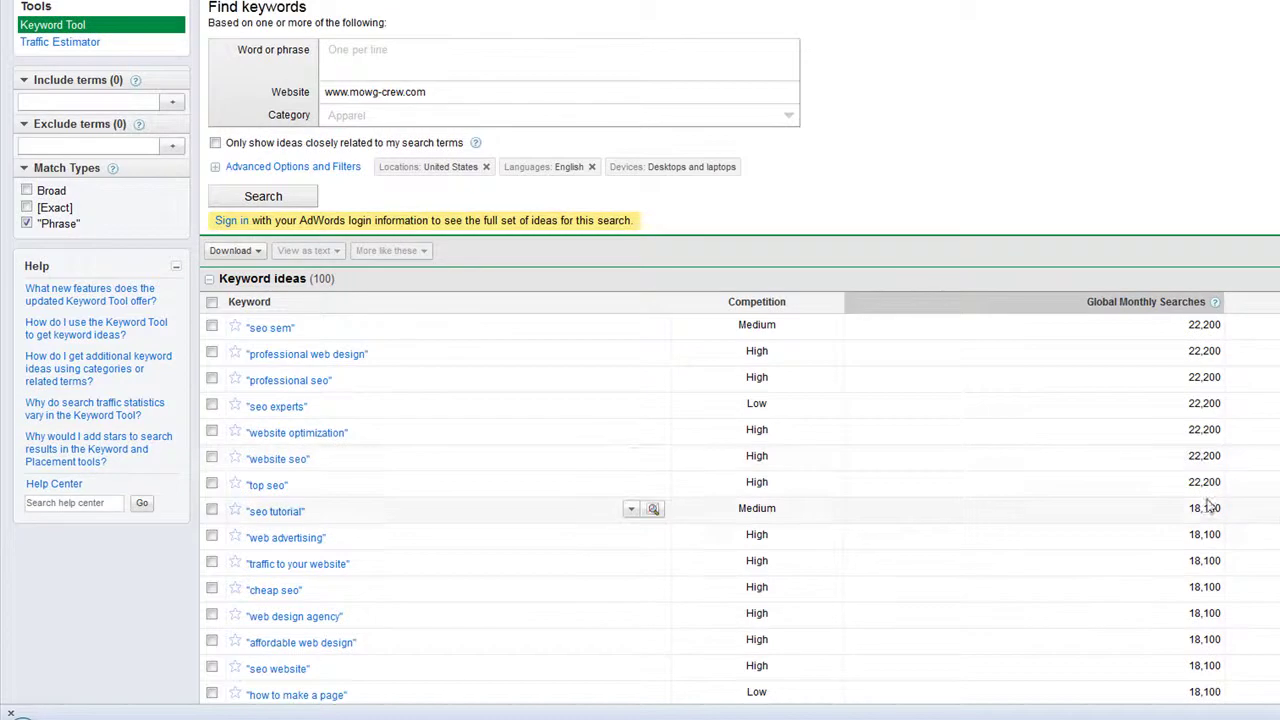
Switch results back to broad match and save all keyword ideas as a CSV for Excel
left_click(26, 190)
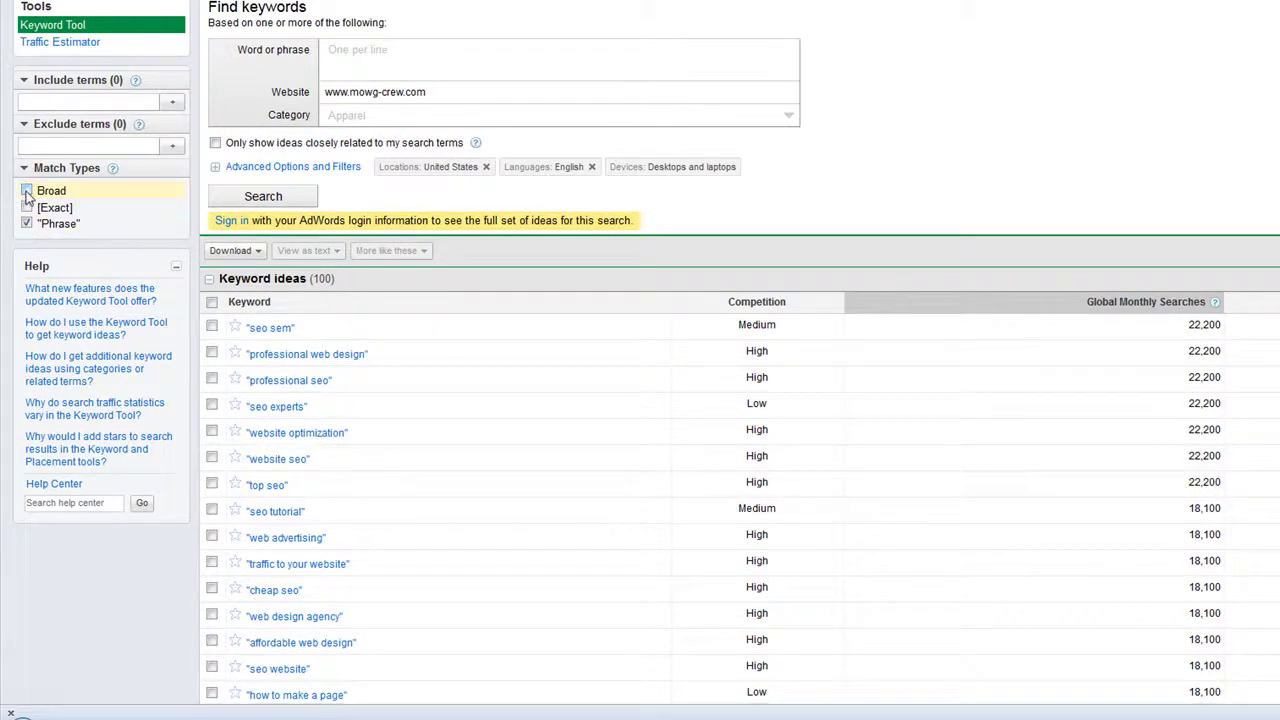
left_click(27, 224)
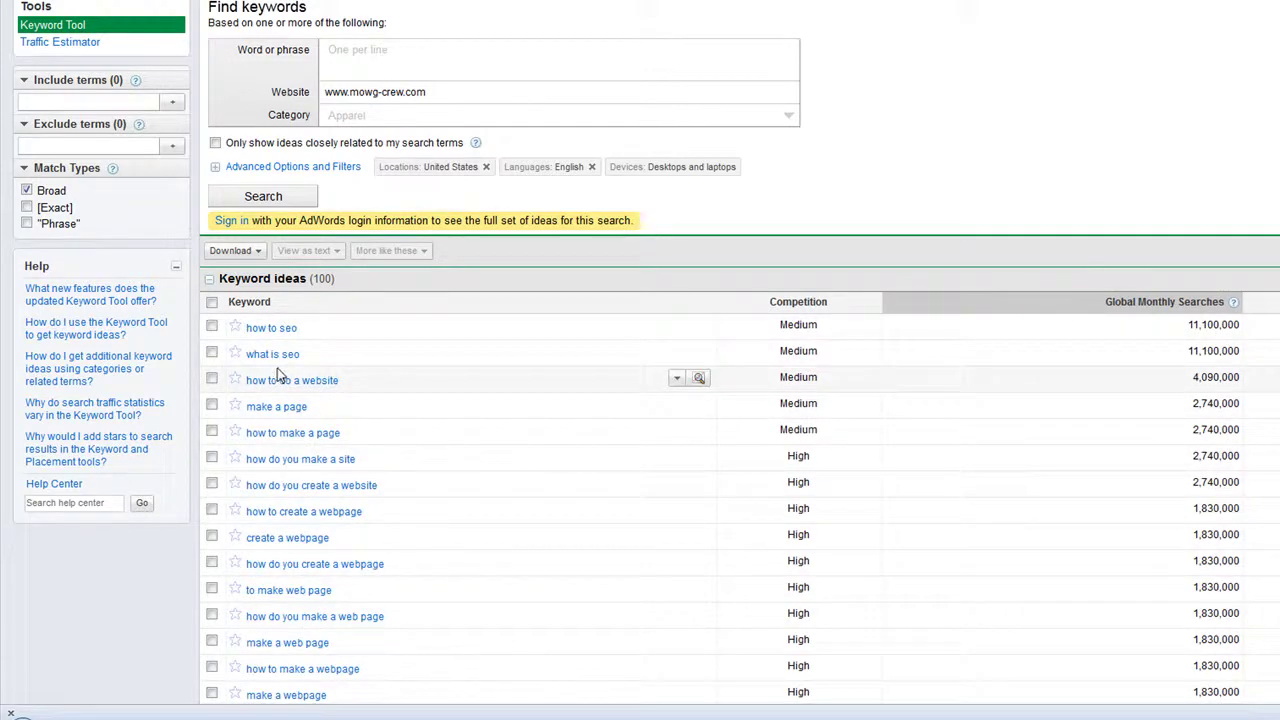
left_click(232, 251)
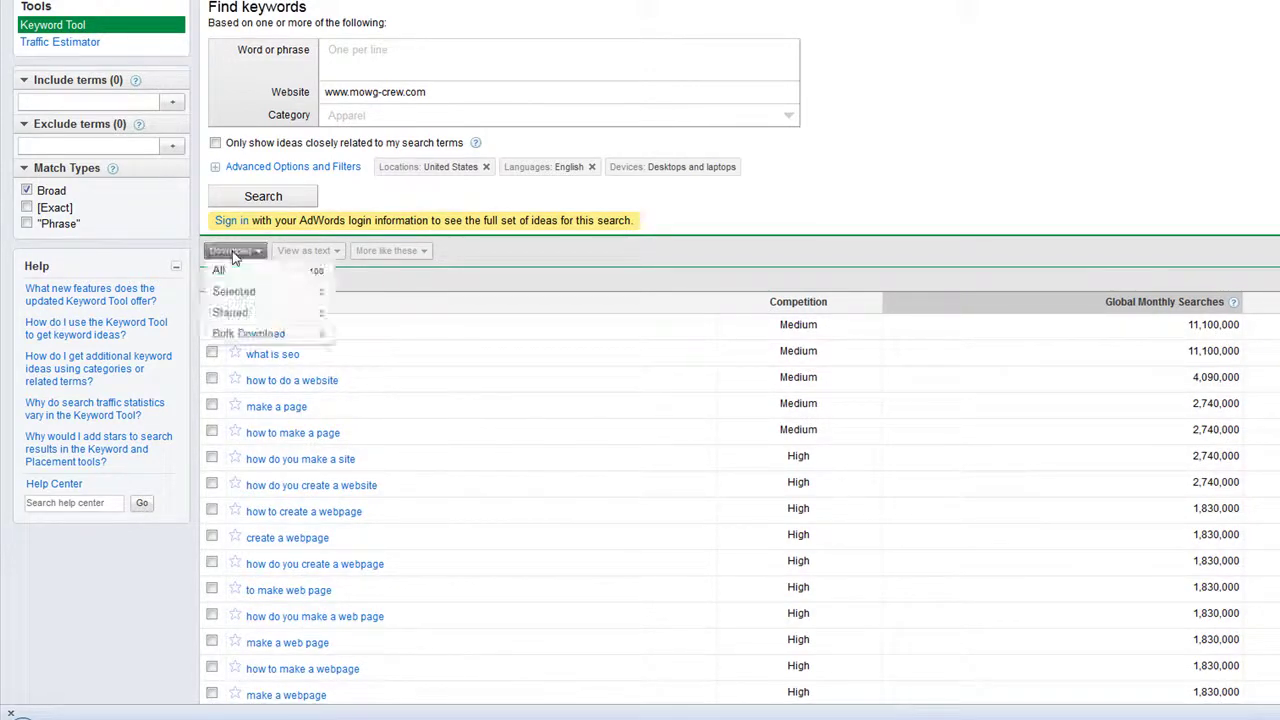
left_click(258, 276)
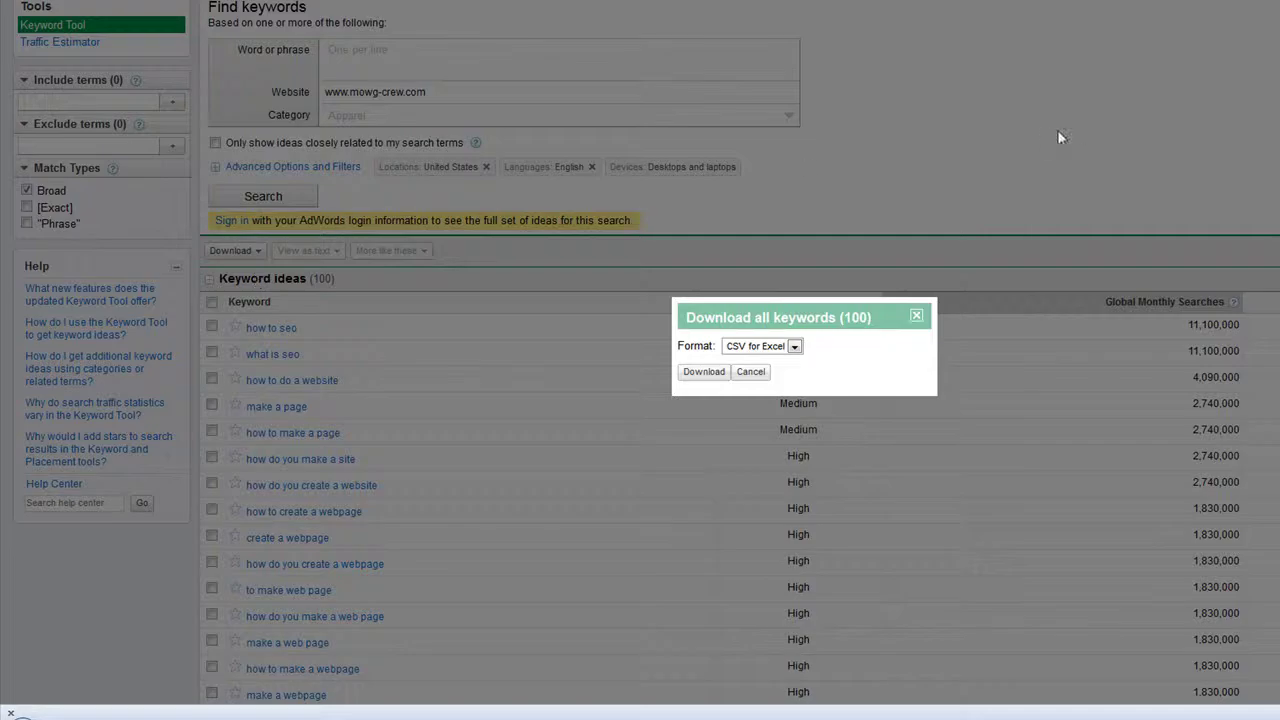
left_click(704, 372)
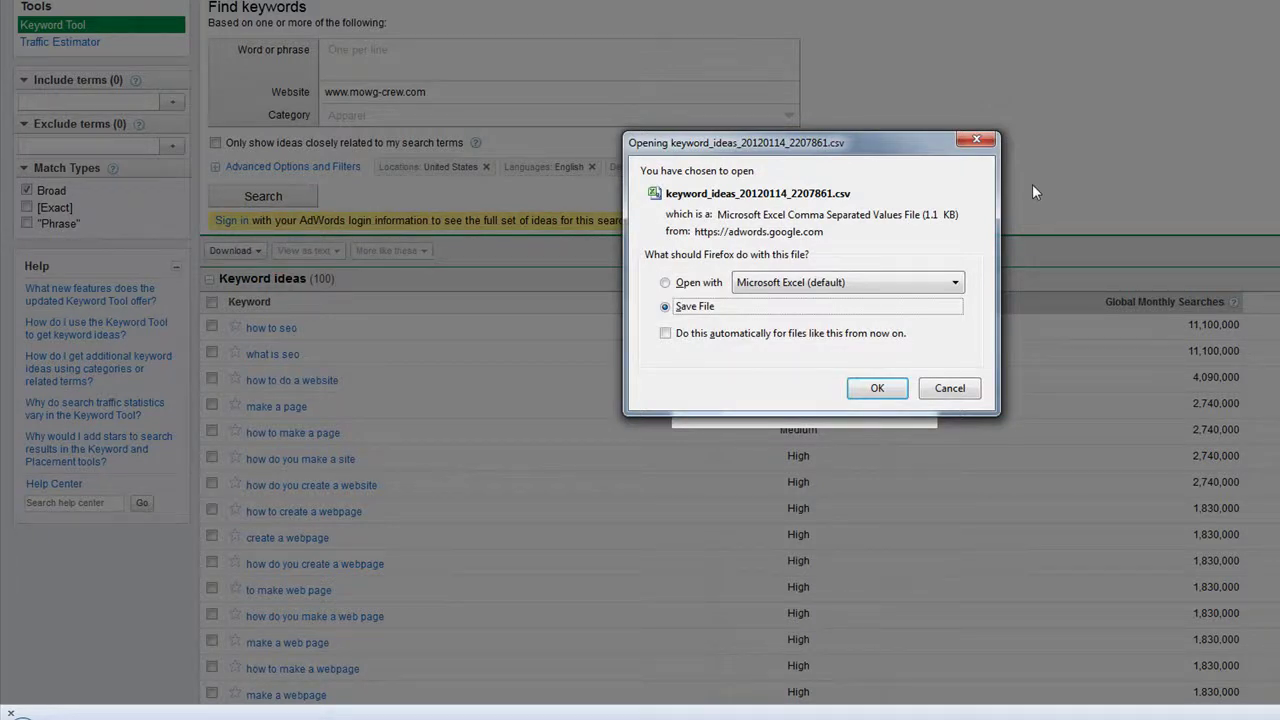
left_click(889, 394)
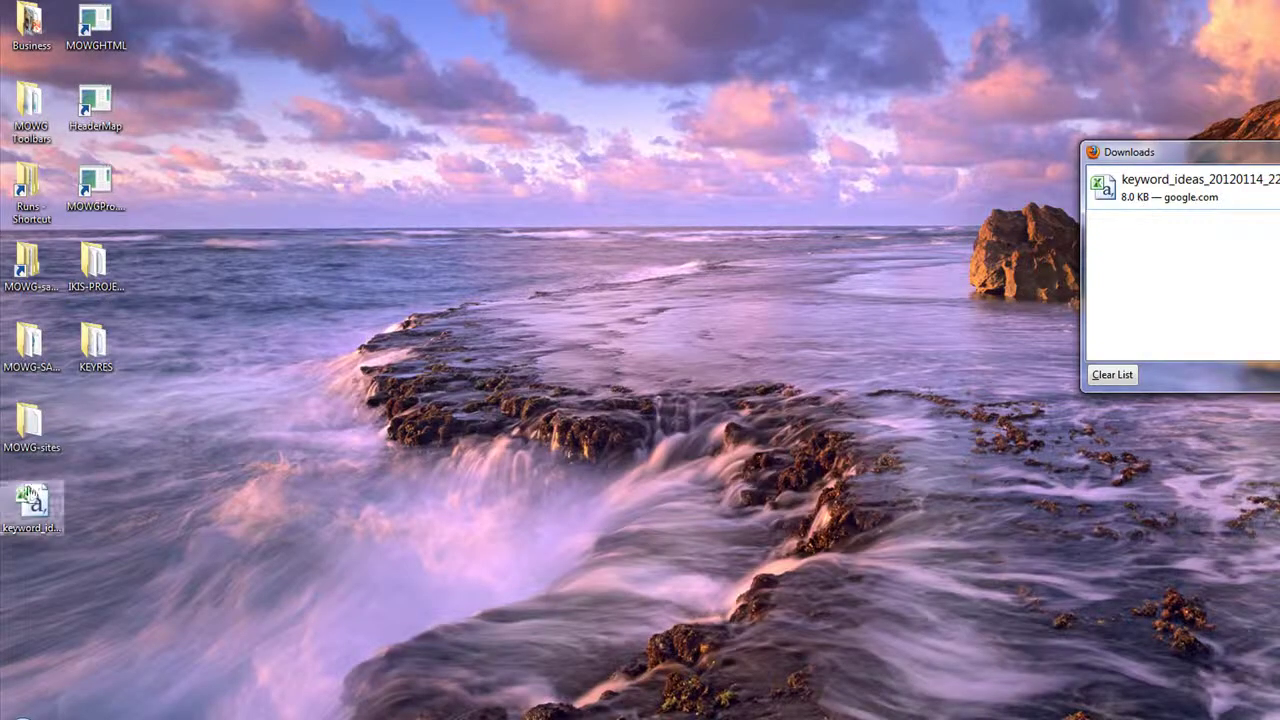
Open the folder containing keyword_ideas_20120114_2207861.csv, drag it to the desktop, and show the desktop
left_click(1190, 194)
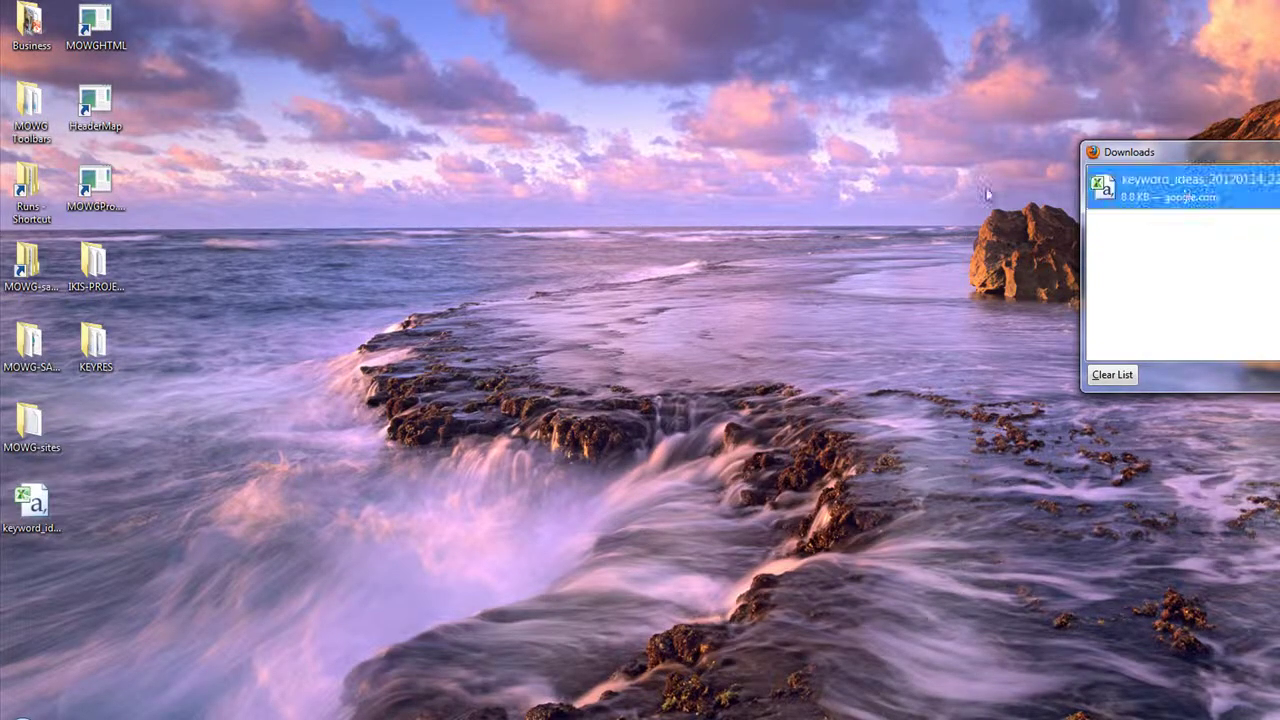
right_click(1197, 190)
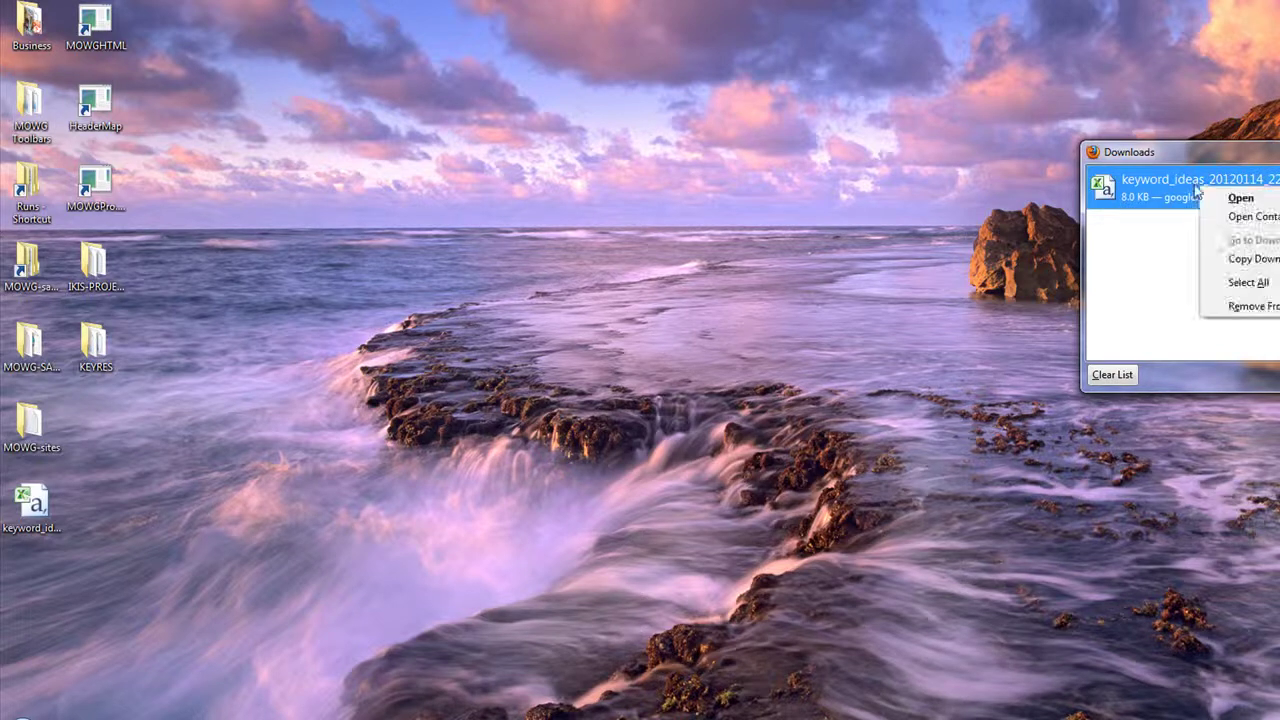
left_click(1245, 216)
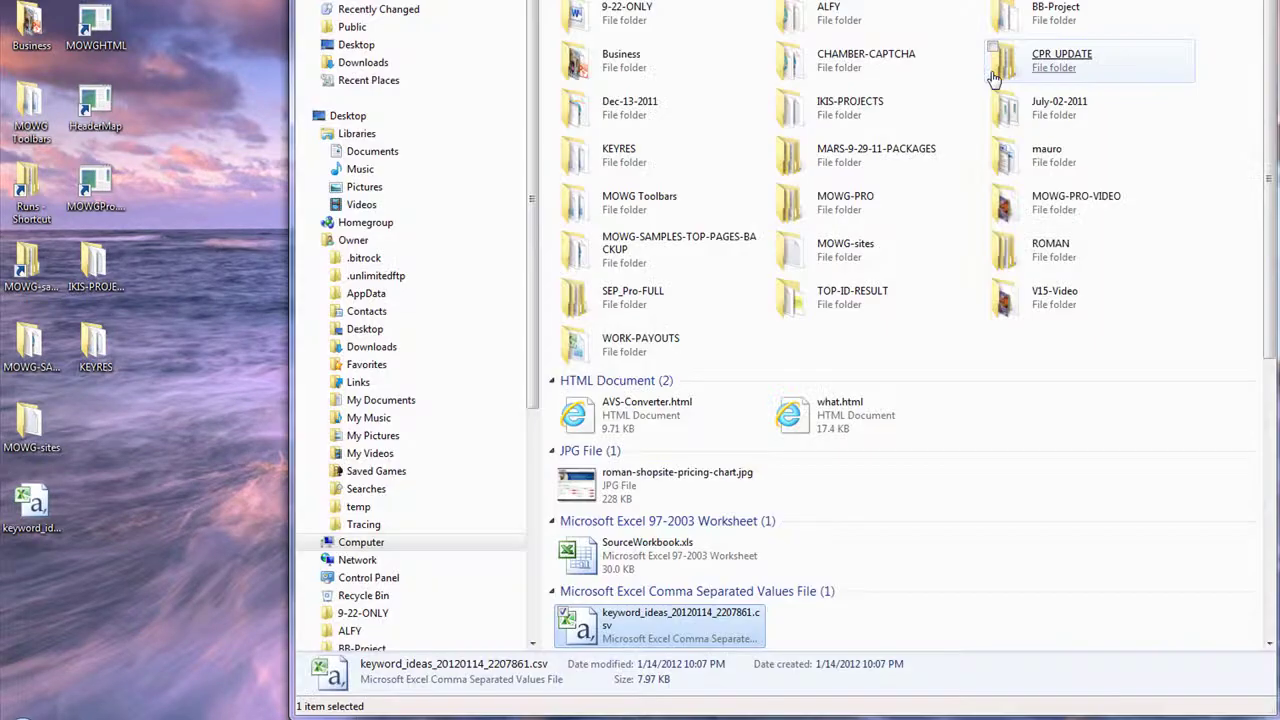
left_click_drag(660, 625, 146, 502)
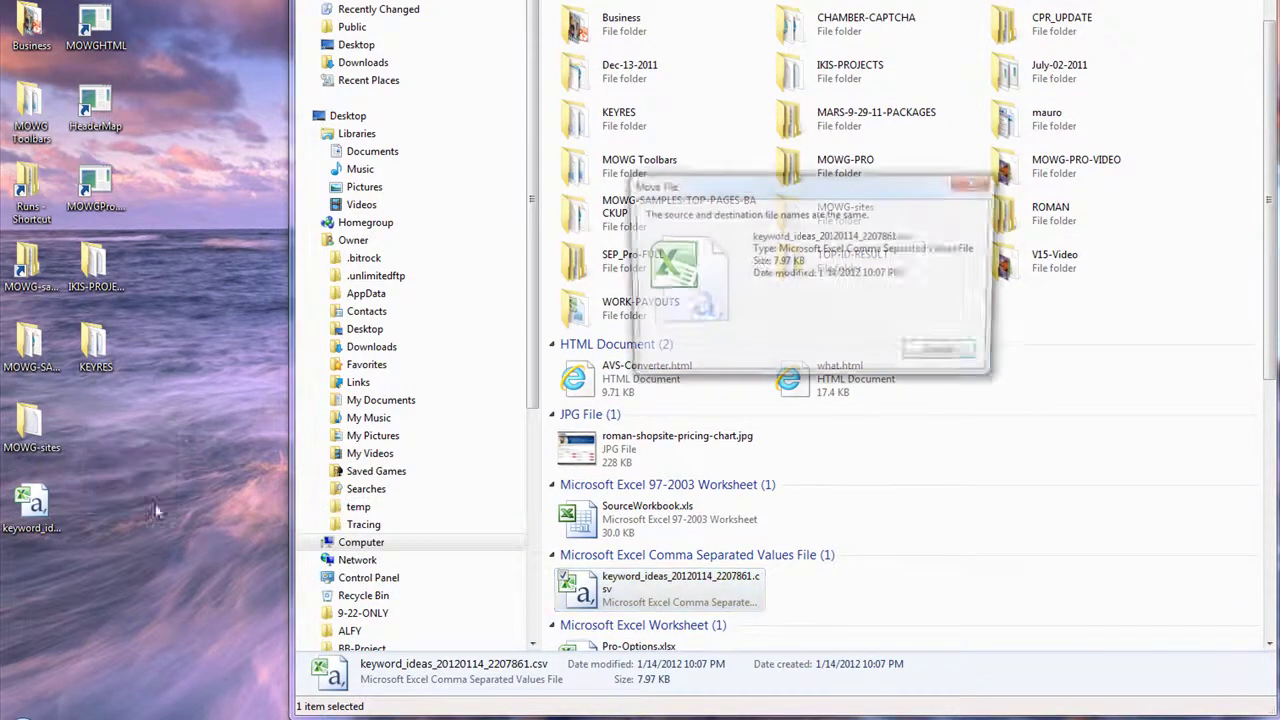
key("Escape")
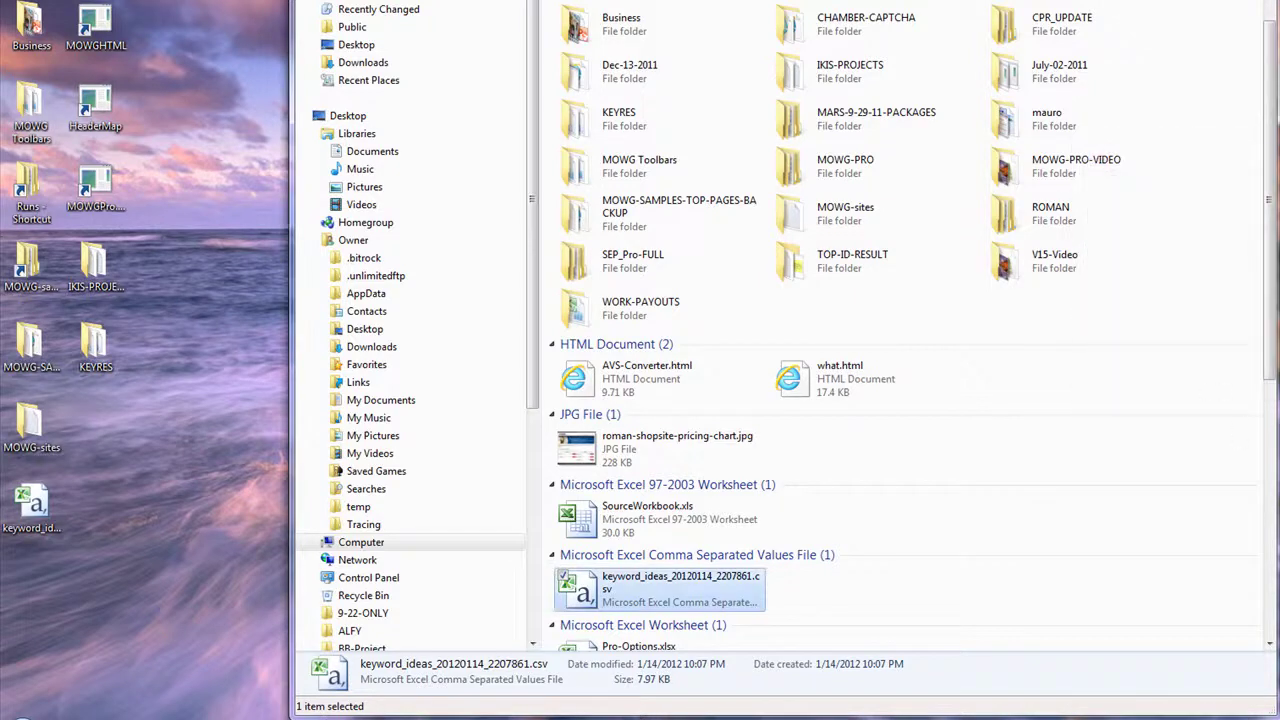
key("super+d")
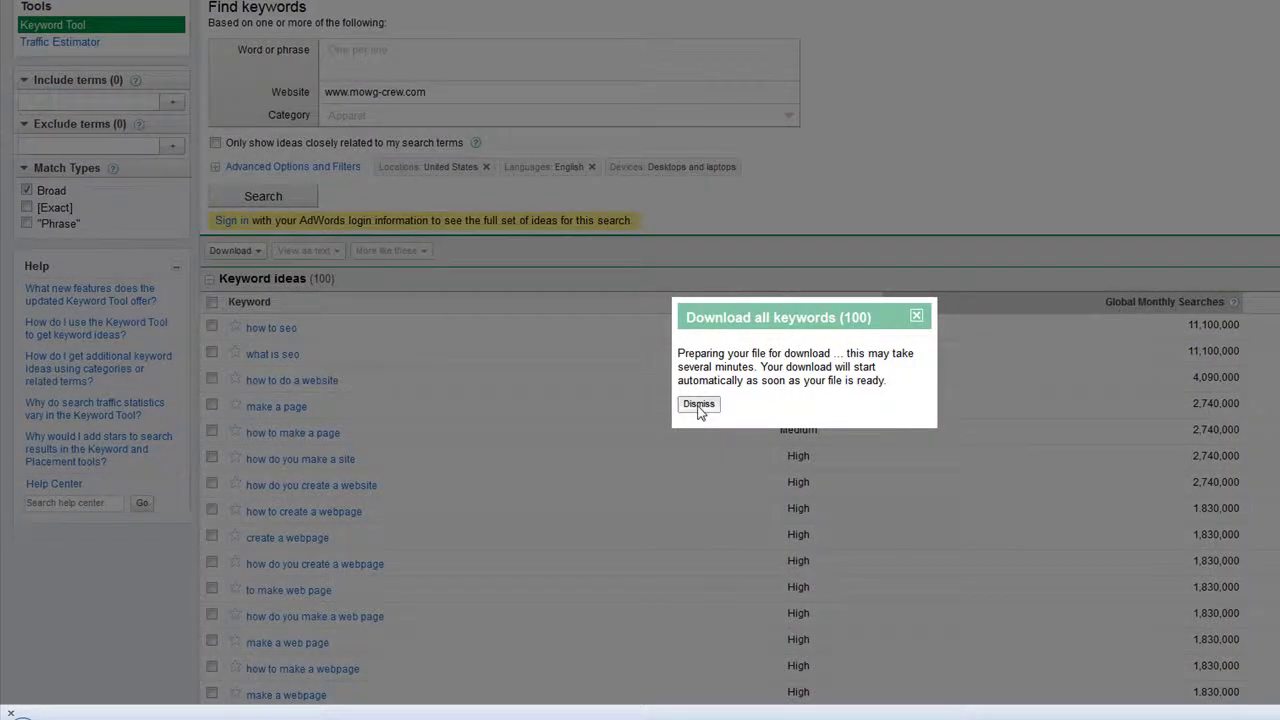
left_click(698, 405)
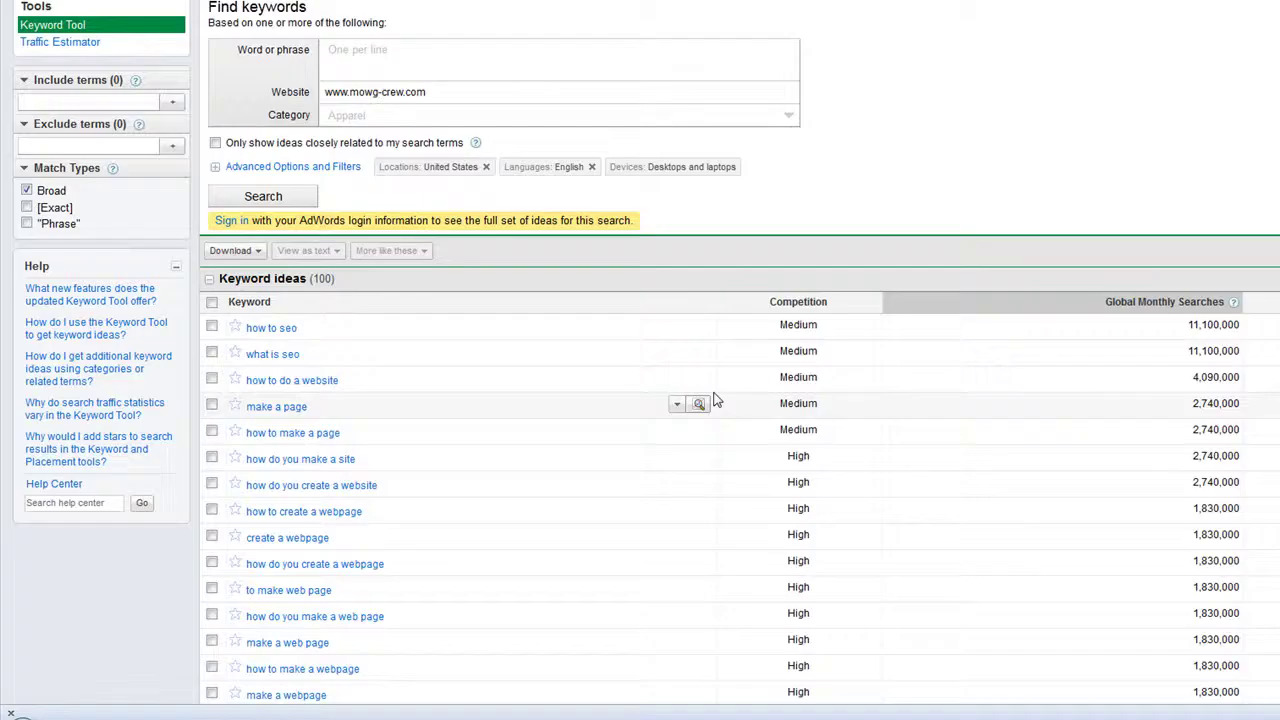
scroll(1248, 172, "up", 2)
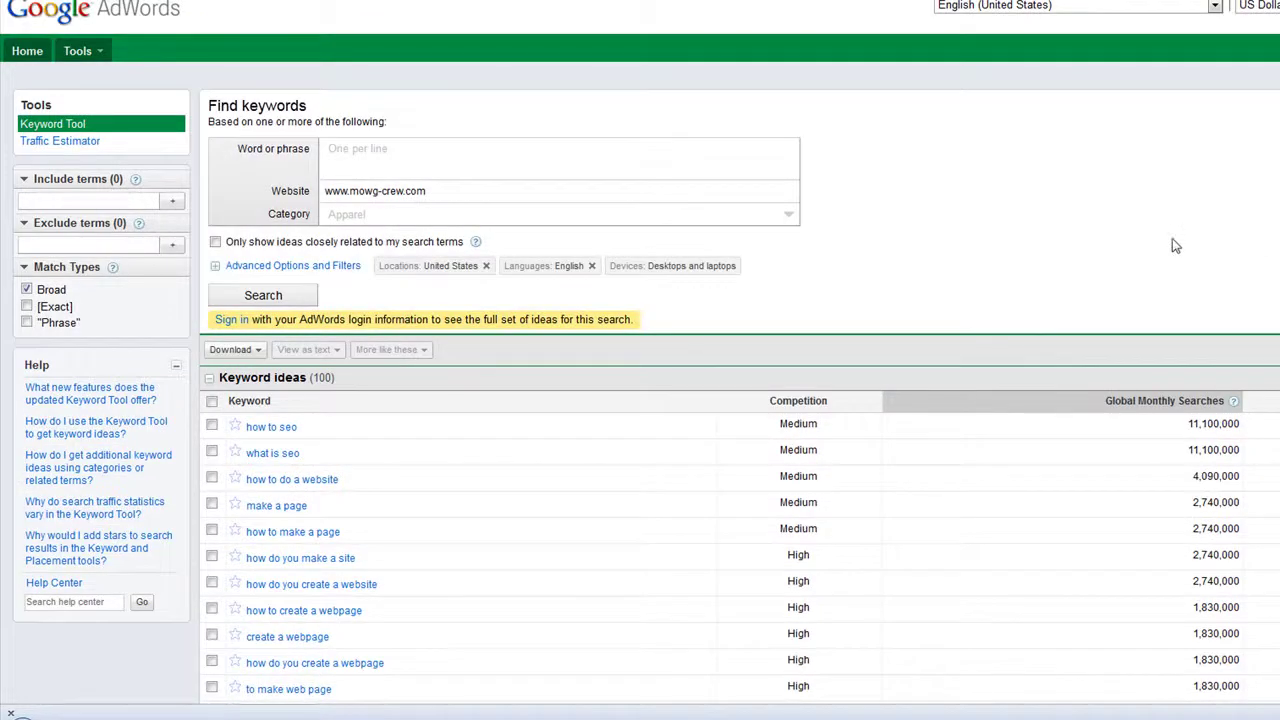
triple_click(469, 190)
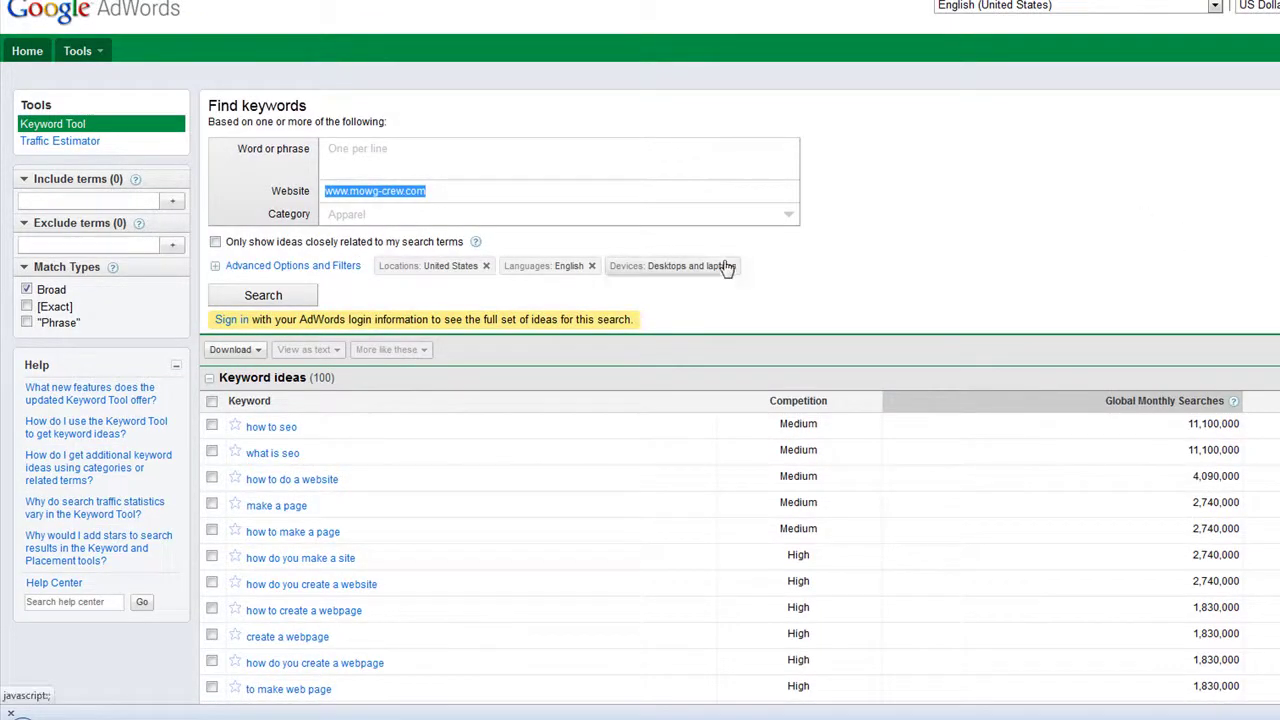
scroll(425, 455, "down", 3)
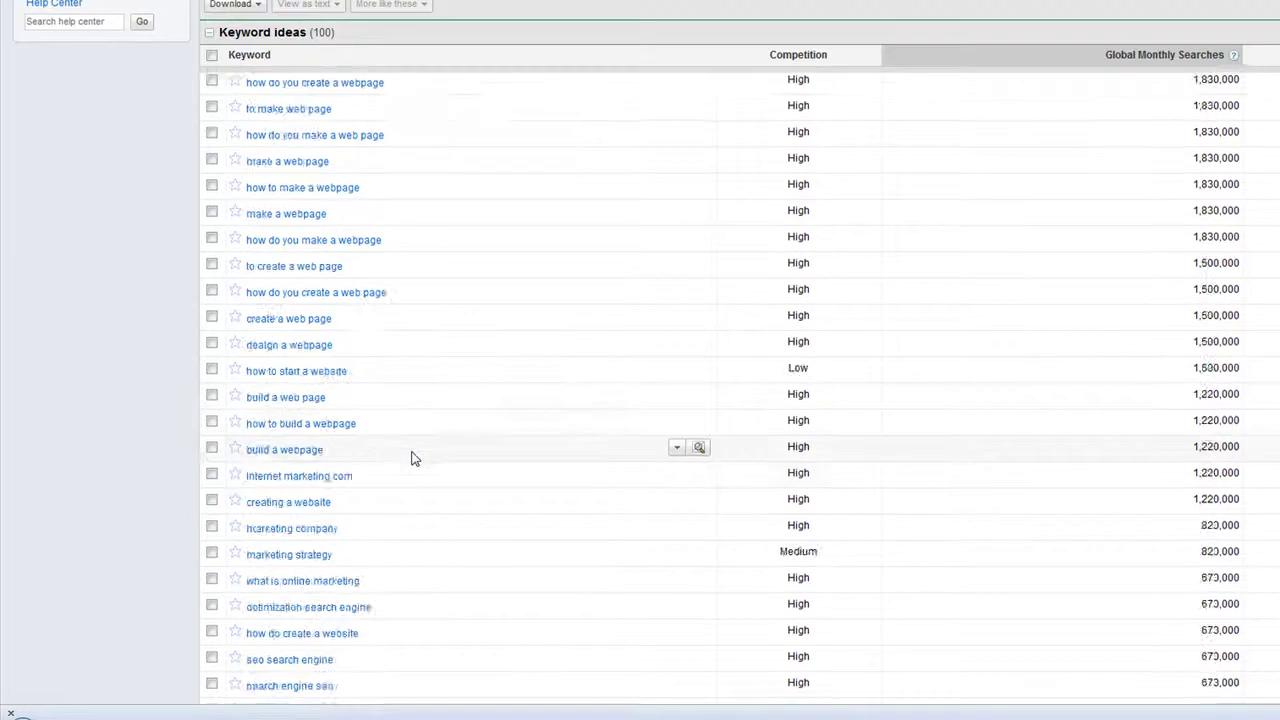
scroll(415, 458, "up", 5)
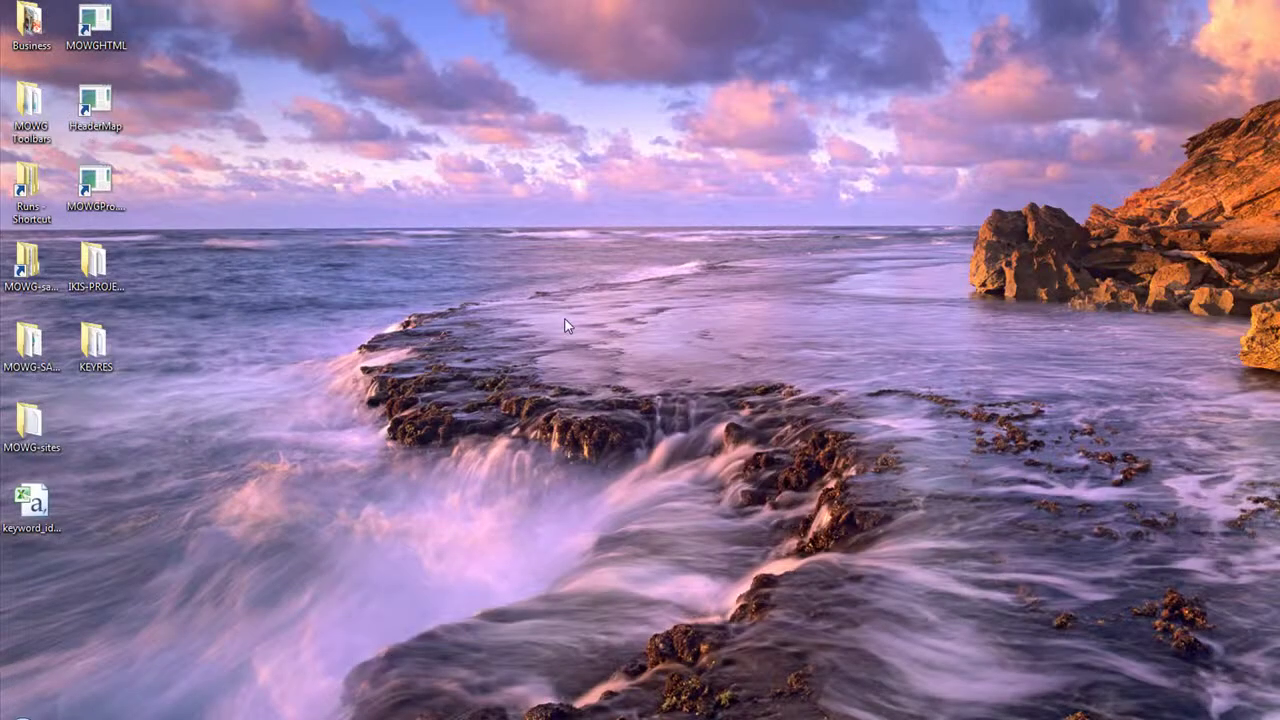
Move the keyword_ideas_20120114_2207861.csv icon to the desktop centre and open it in Excel
left_click_drag(31, 500, 733, 193)
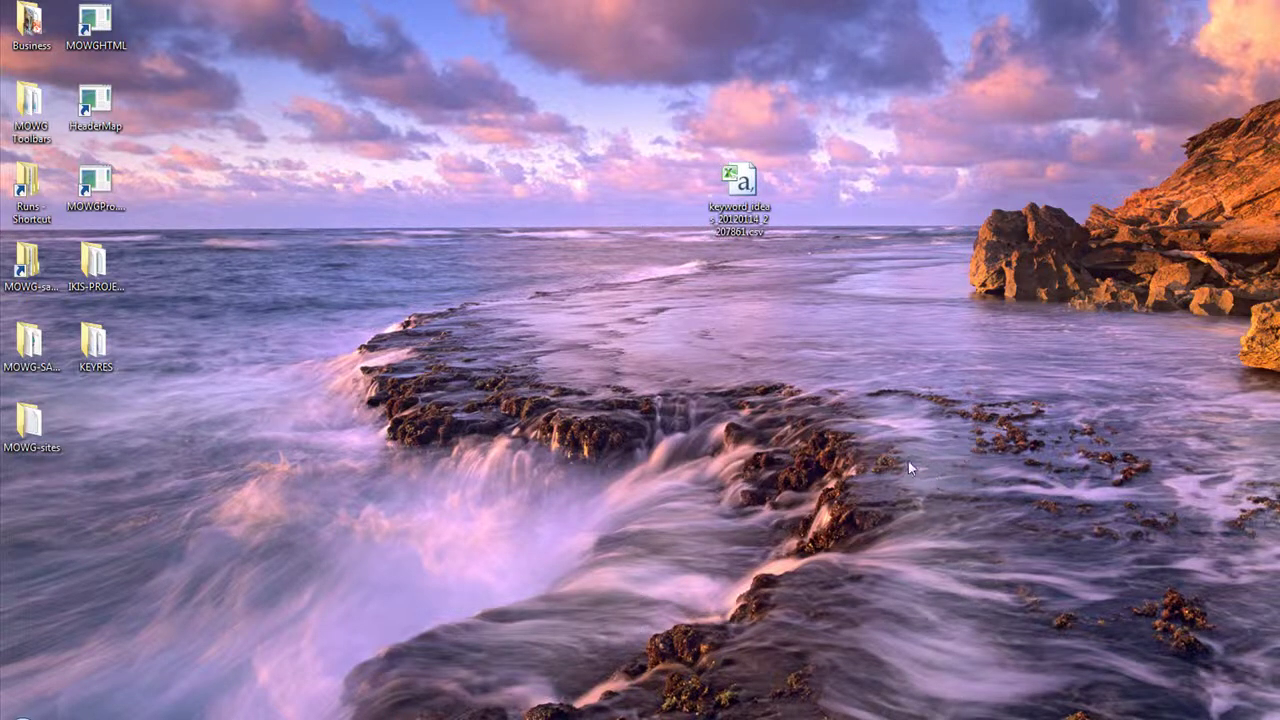
double_click(740, 185)
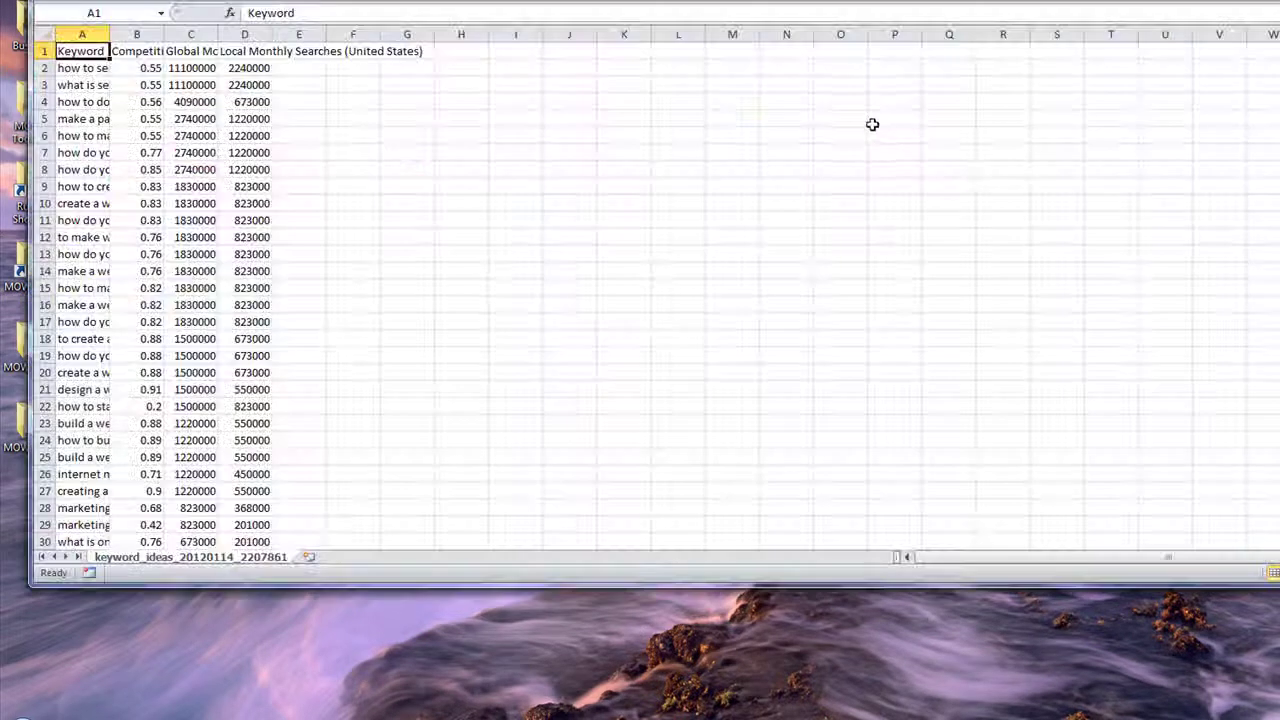
AutoFit the width of every column in the sheet
left_click(47, 33)
double_click(110, 34)
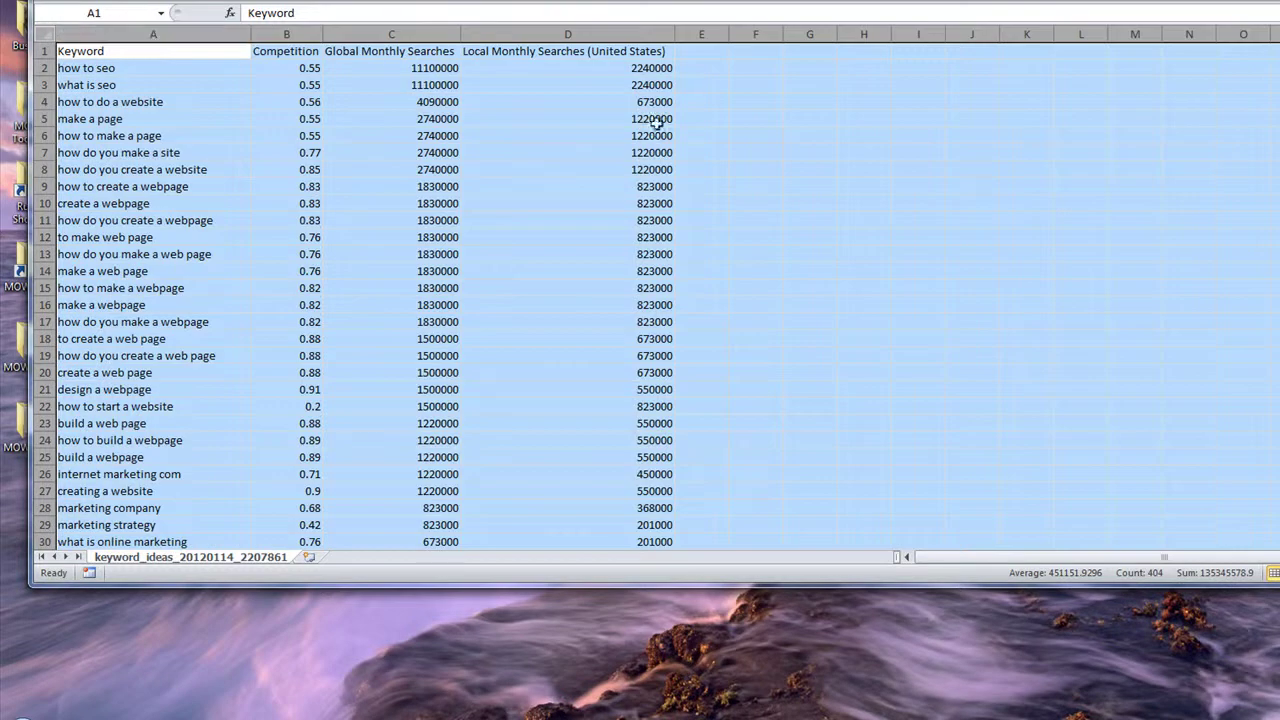
left_click(970, 237)
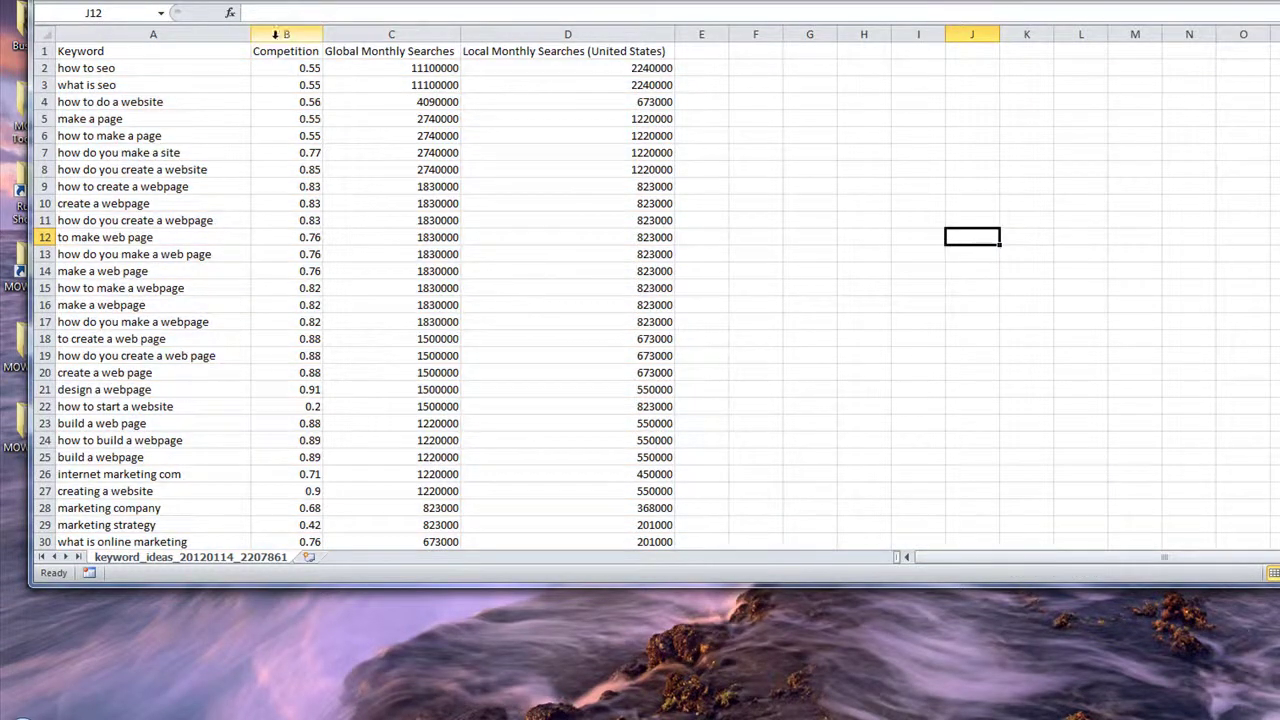
Select columns B–F, dismiss the context menu without deleting, and review the data
left_click_drag(276, 34, 758, 34)
right_click(463, 204)
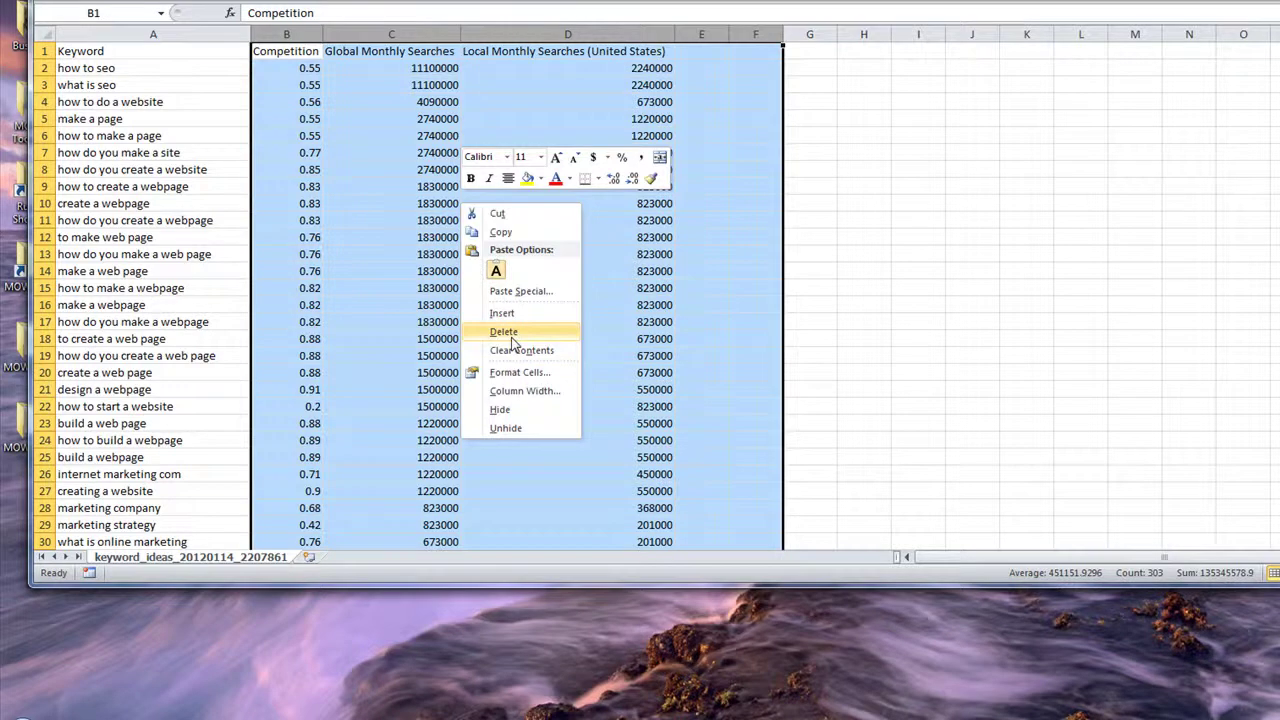
left_click(986, 220)
scroll(544, 255, "down", 12)
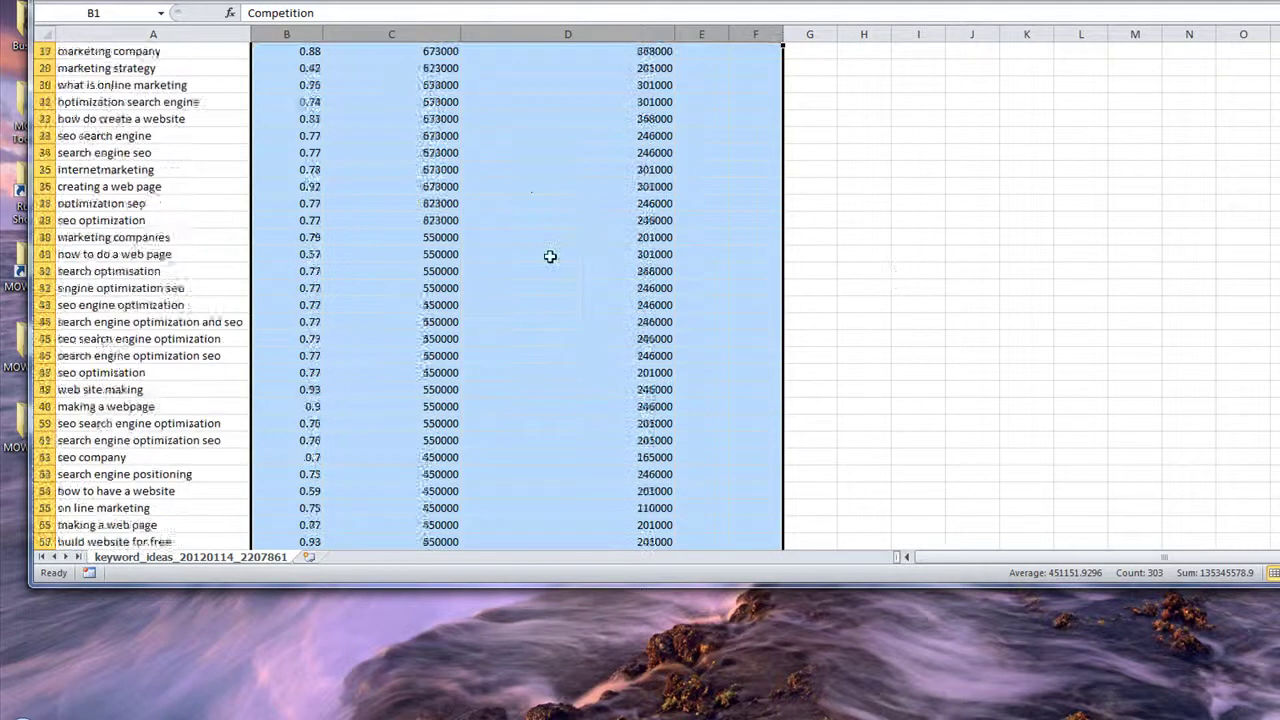
scroll(544, 255, "down", 18)
scroll(430, 228, "up", 6)
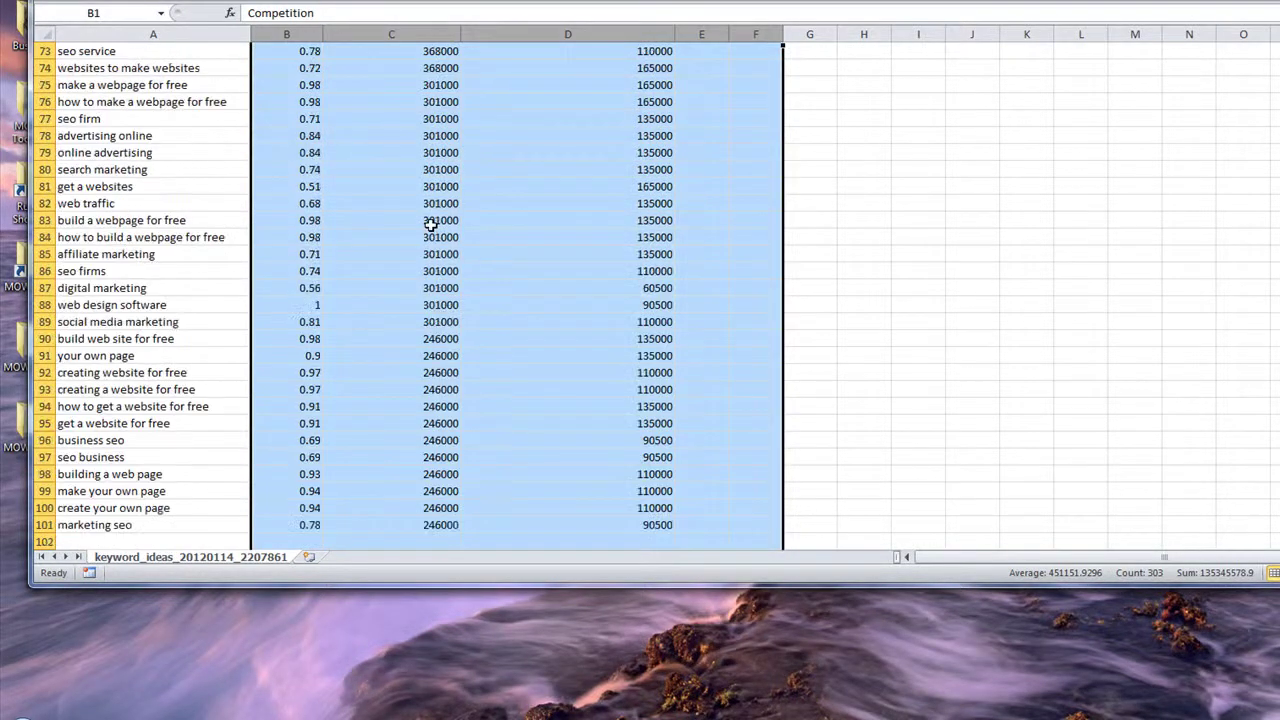
scroll(430, 228, "down", 6)
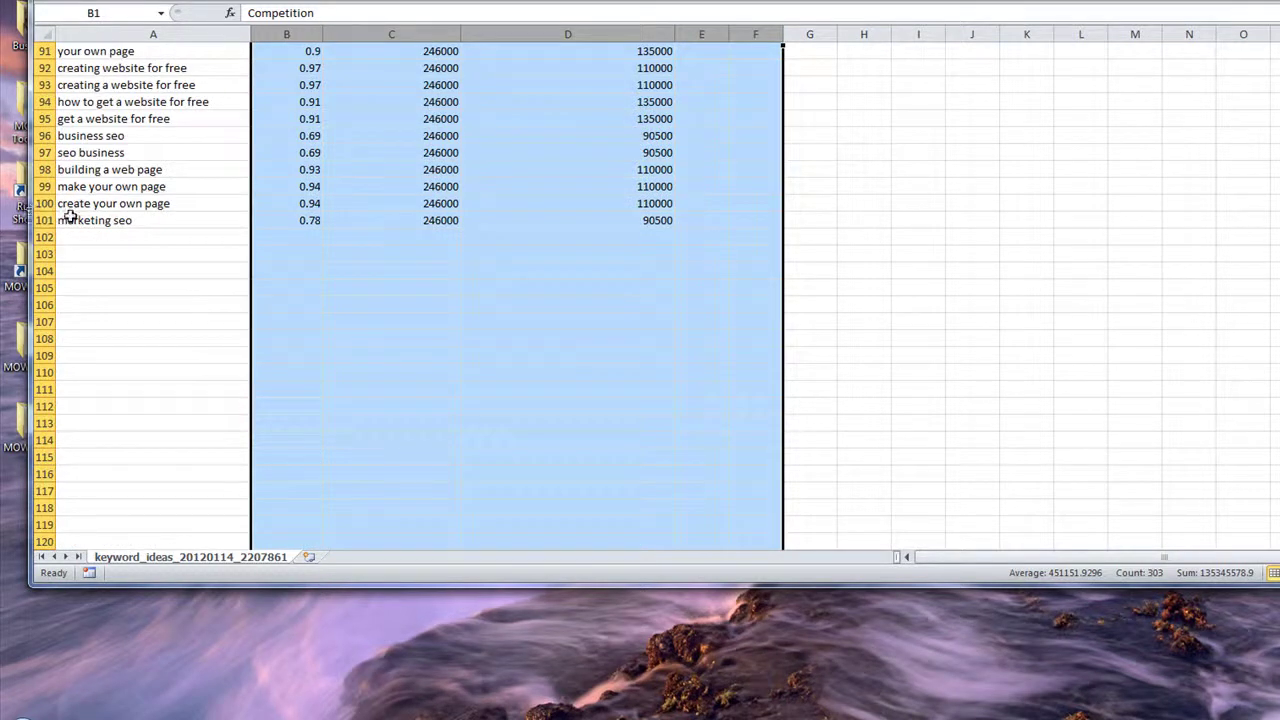
scroll(219, 225, "up", 3)
scroll(221, 236, "up", 3)
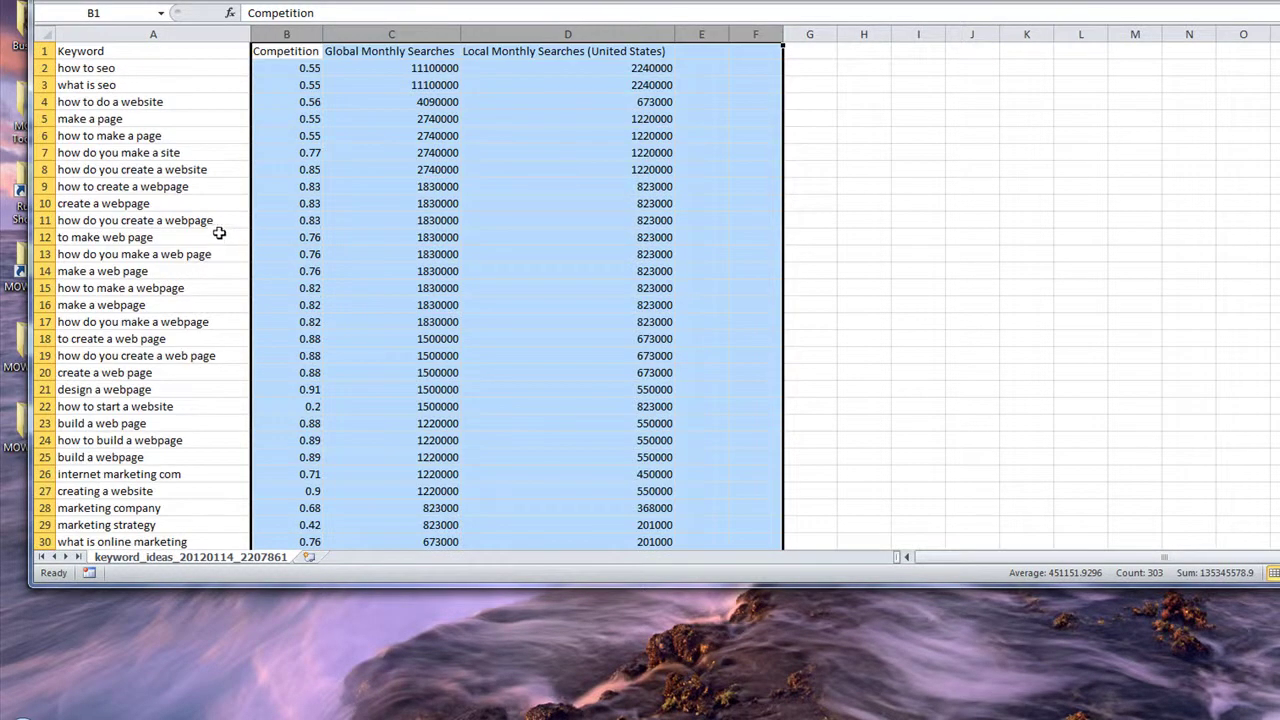
Select columns B–E without deleting them, then select only the Competition column
left_click(40, 50)
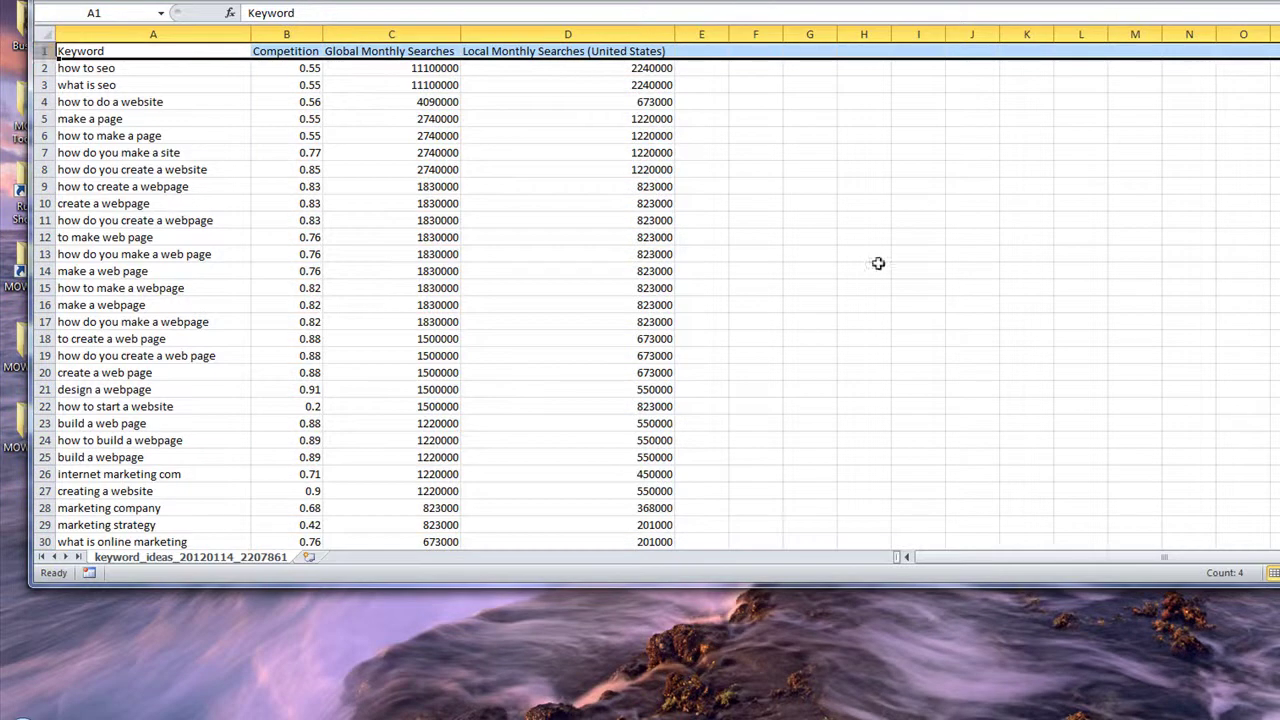
left_click(893, 216)
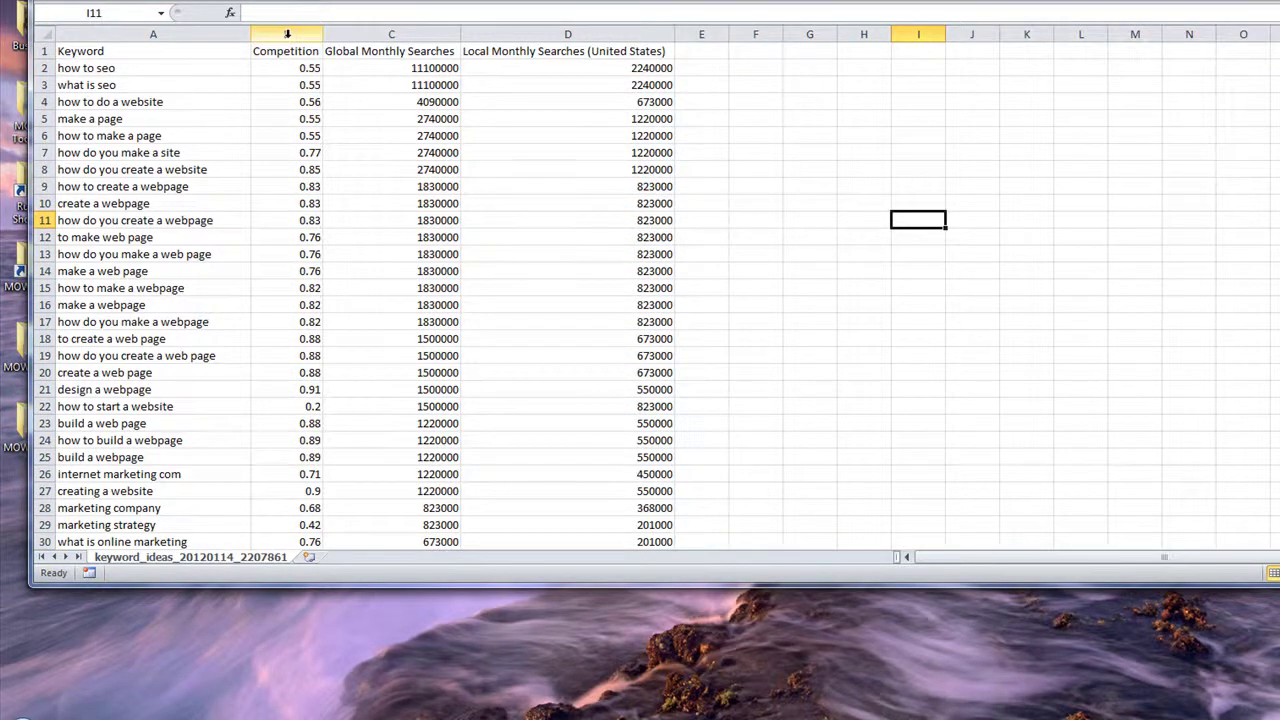
left_click_drag(287, 34, 676, 137)
right_click(409, 184)
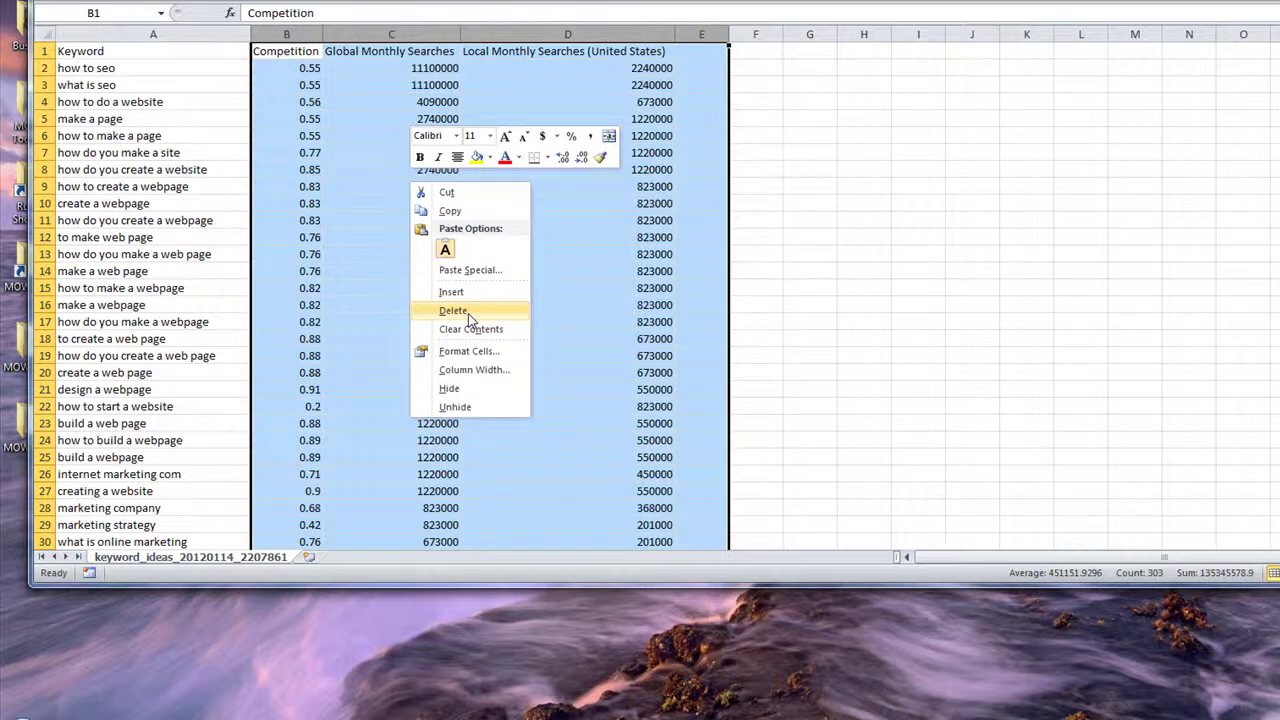
left_click(900, 208)
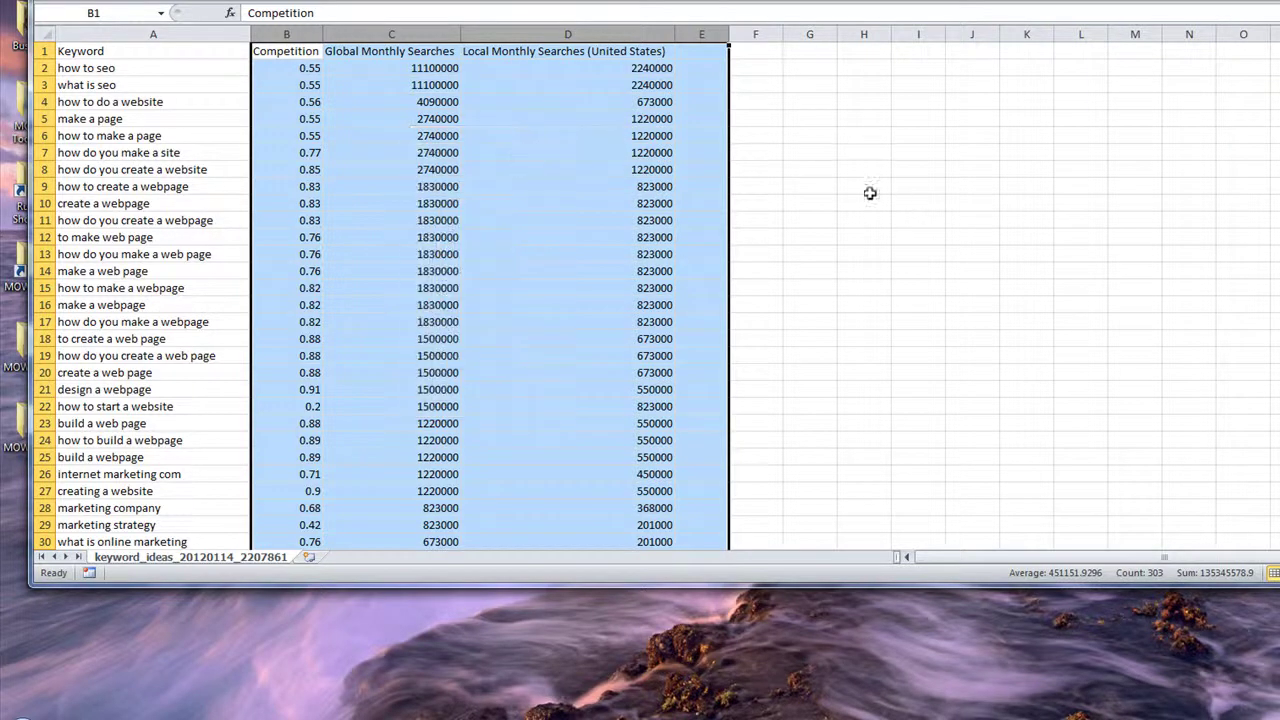
left_click(298, 34)
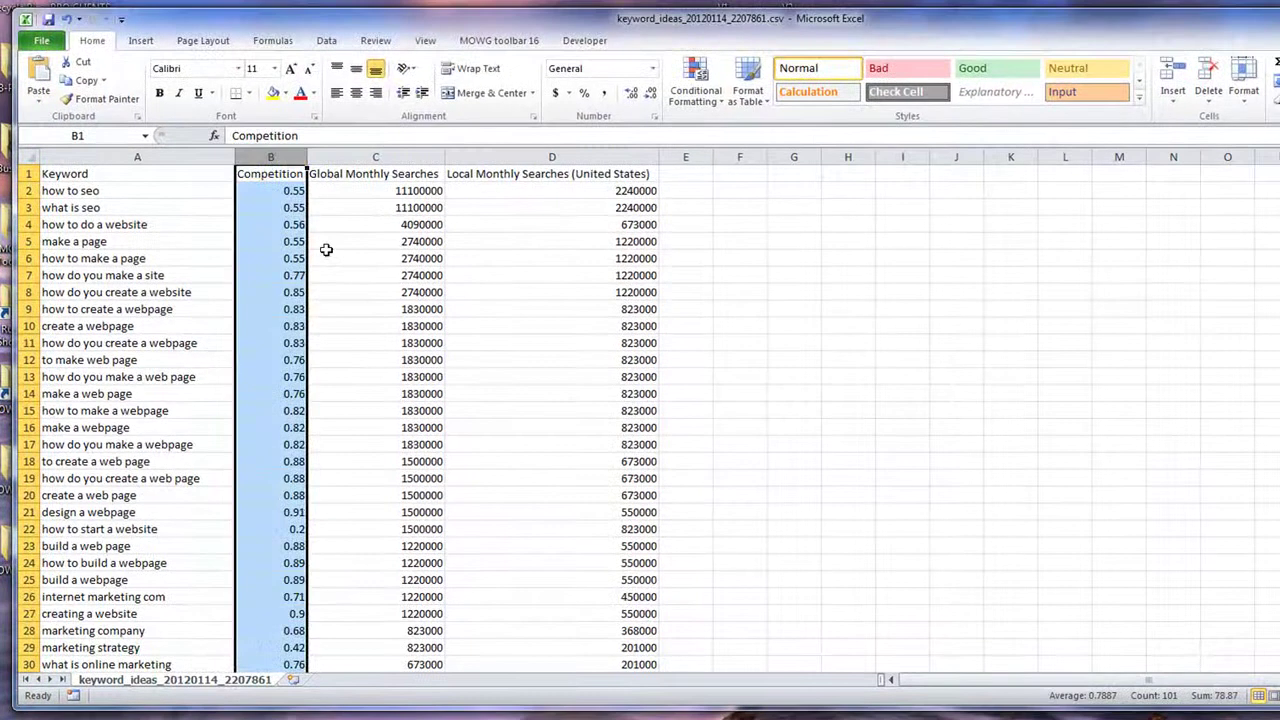
Sort Competition smallest to largest, expanding the selection to the neighbouring columns
left_click(476, 42)
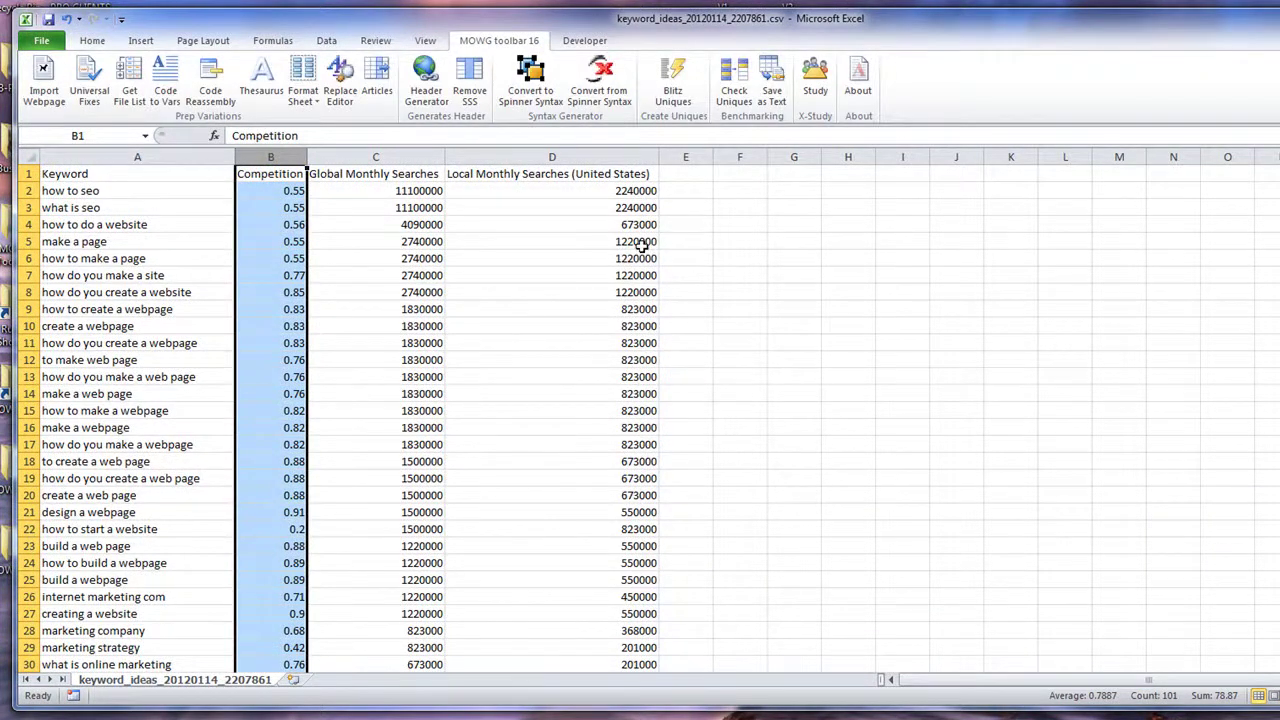
left_click(326, 40)
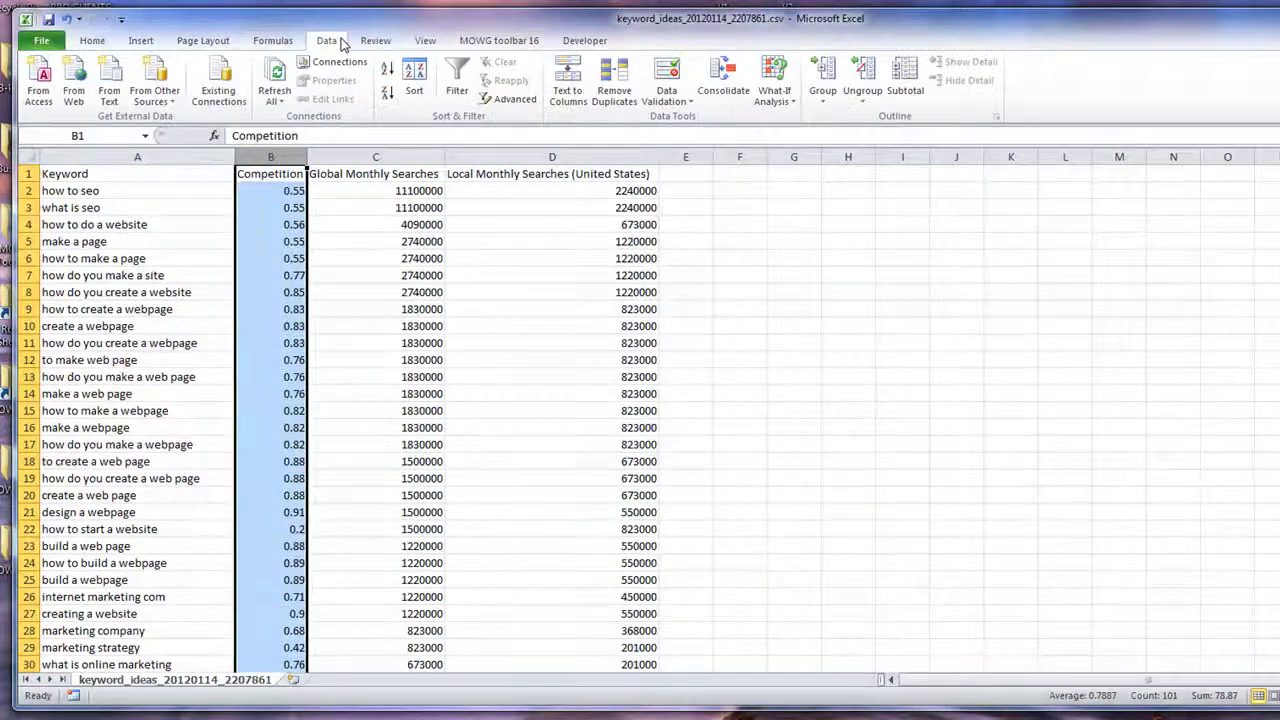
left_click(388, 70)
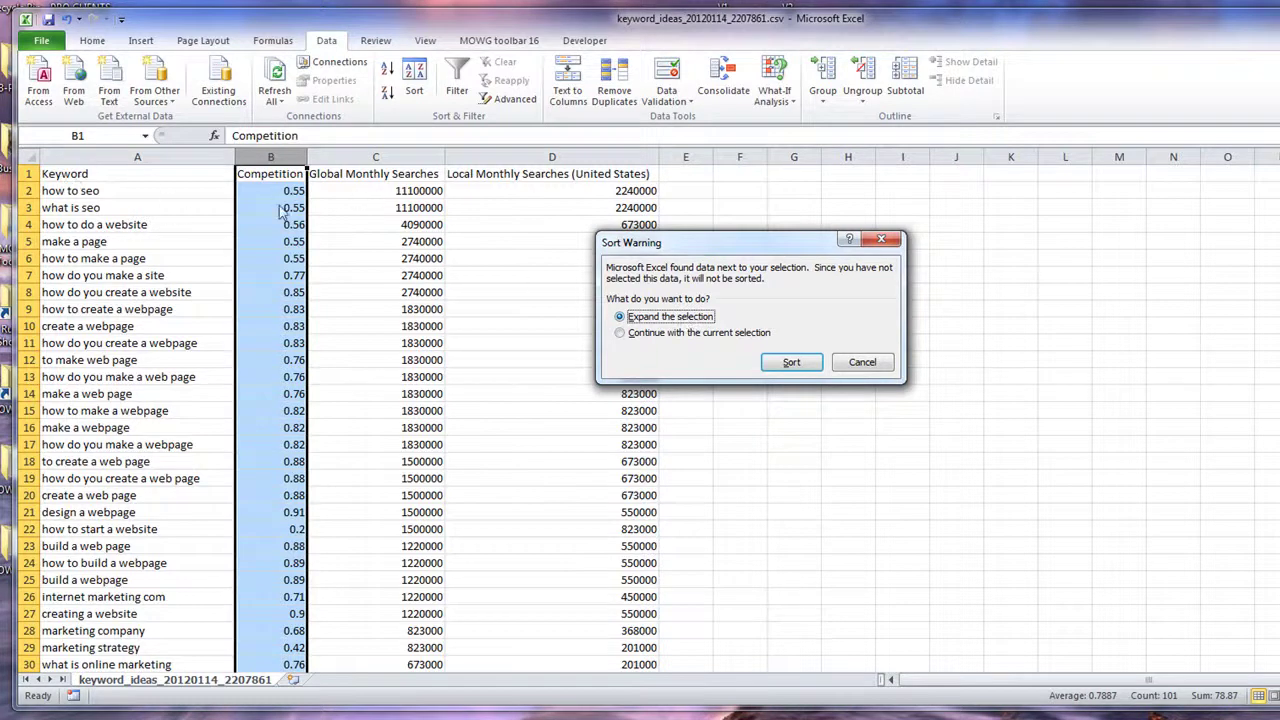
left_click(790, 365)
Inspect the lowest-competition keyword with its 0.2 value and scroll the sorted list
left_click(985, 298)
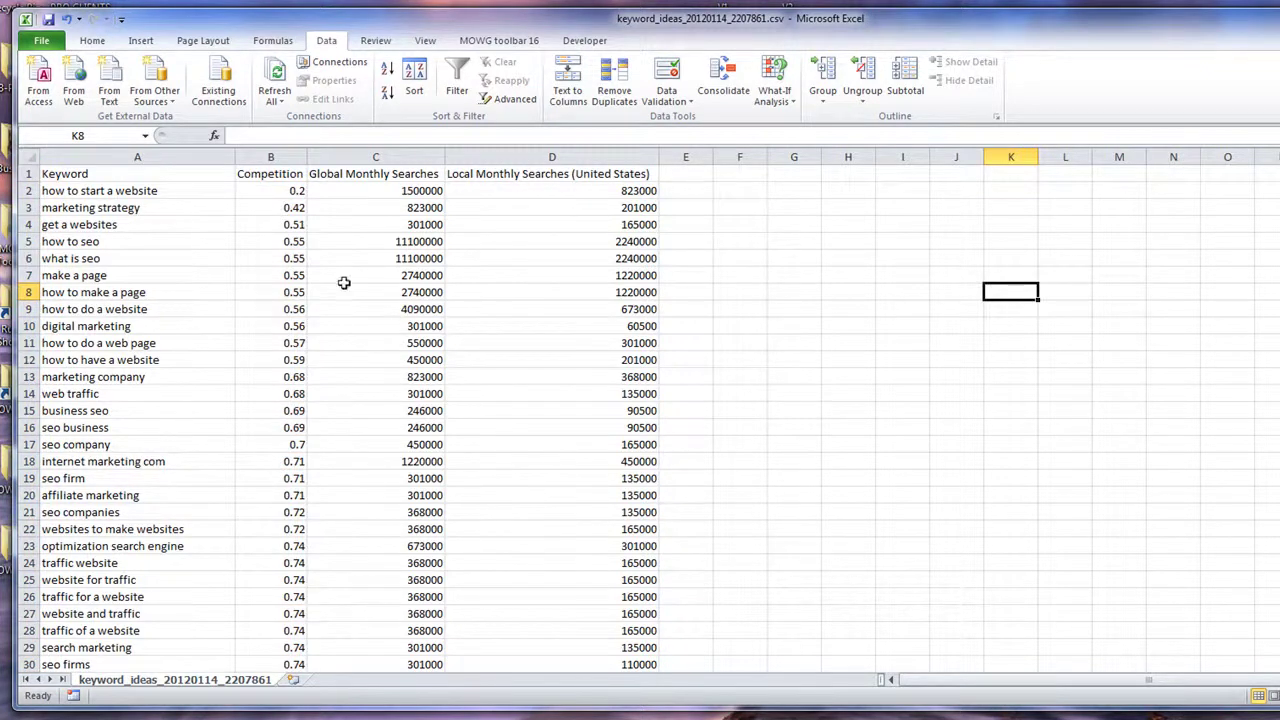
left_click(100, 191)
left_click(257, 190)
scroll(394, 338, "down", 3)
scroll(394, 338, "down", 20)
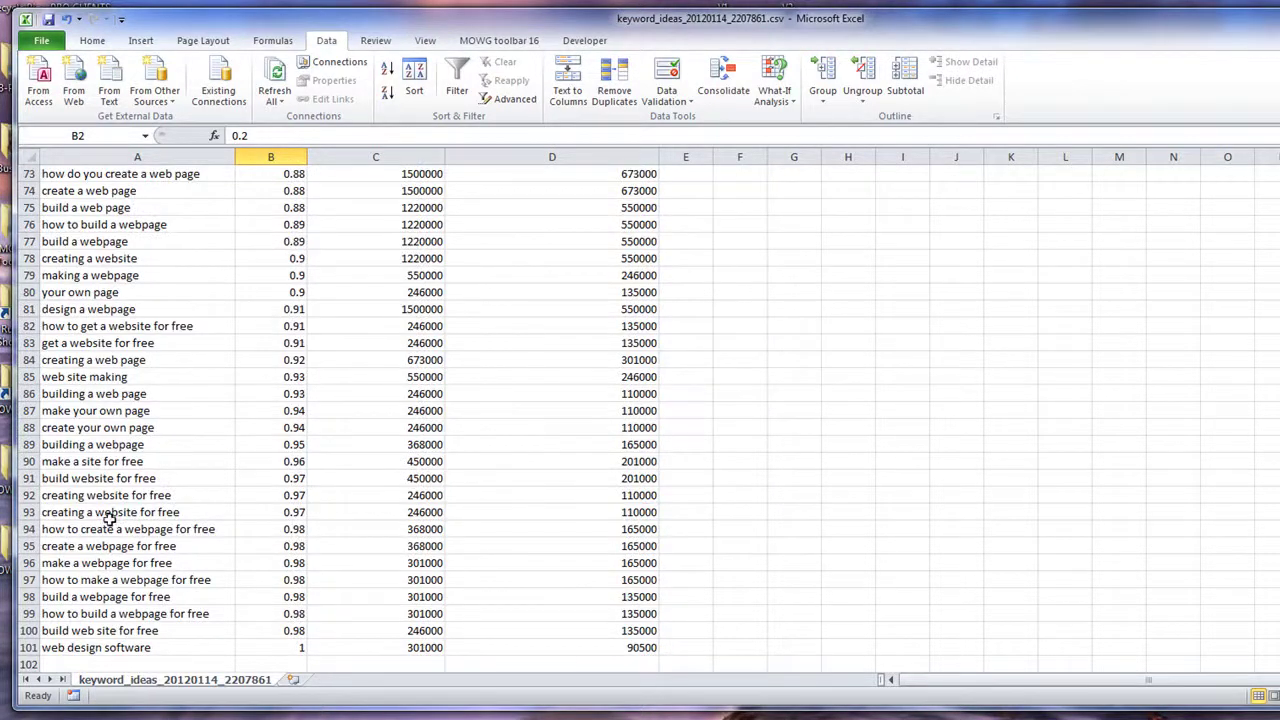
scroll(241, 482, "up", 20)
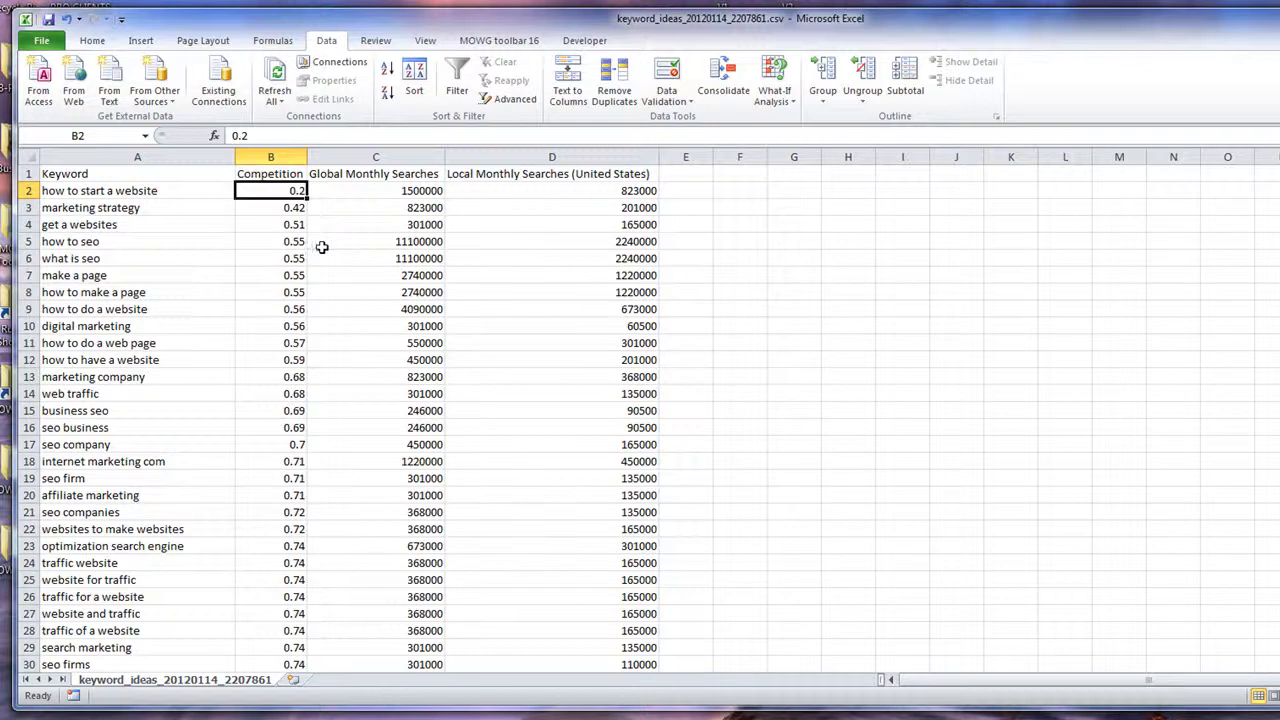
Delete columns B through I, leaving only the keyword column
left_click_drag(270, 157, 957, 157)
right_click(498, 268)
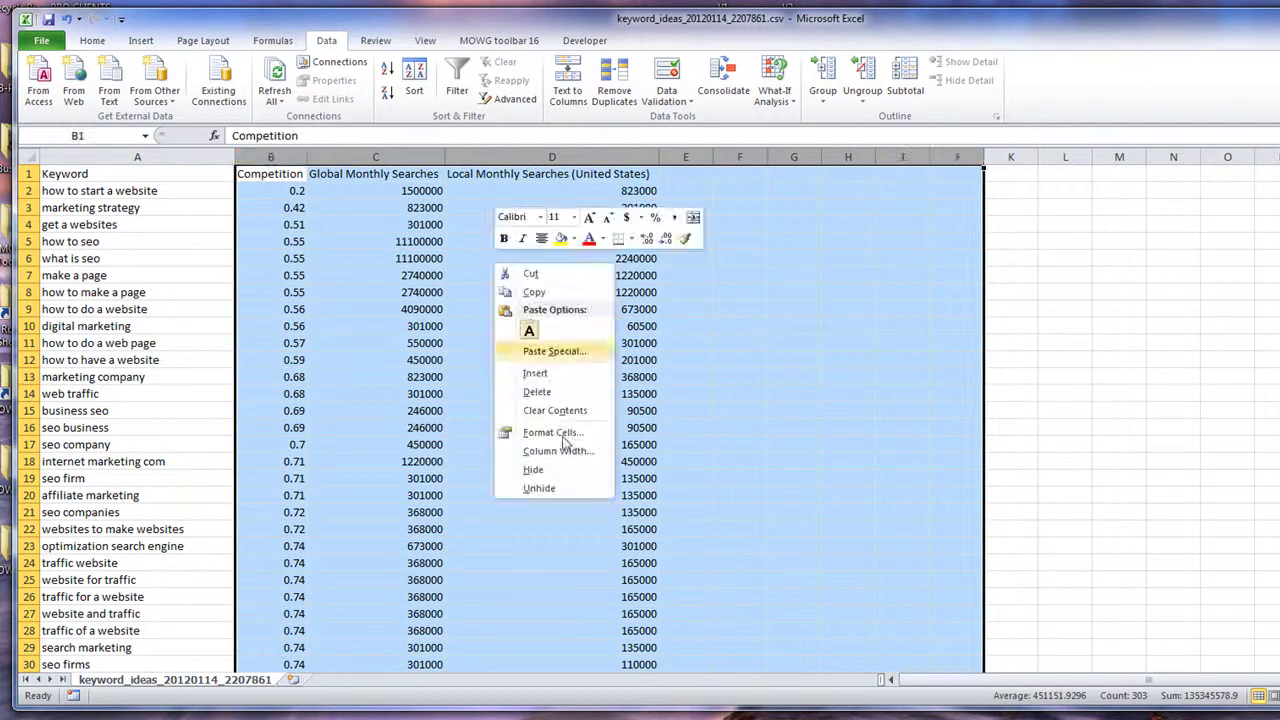
left_click(537, 392)
left_click(370, 292)
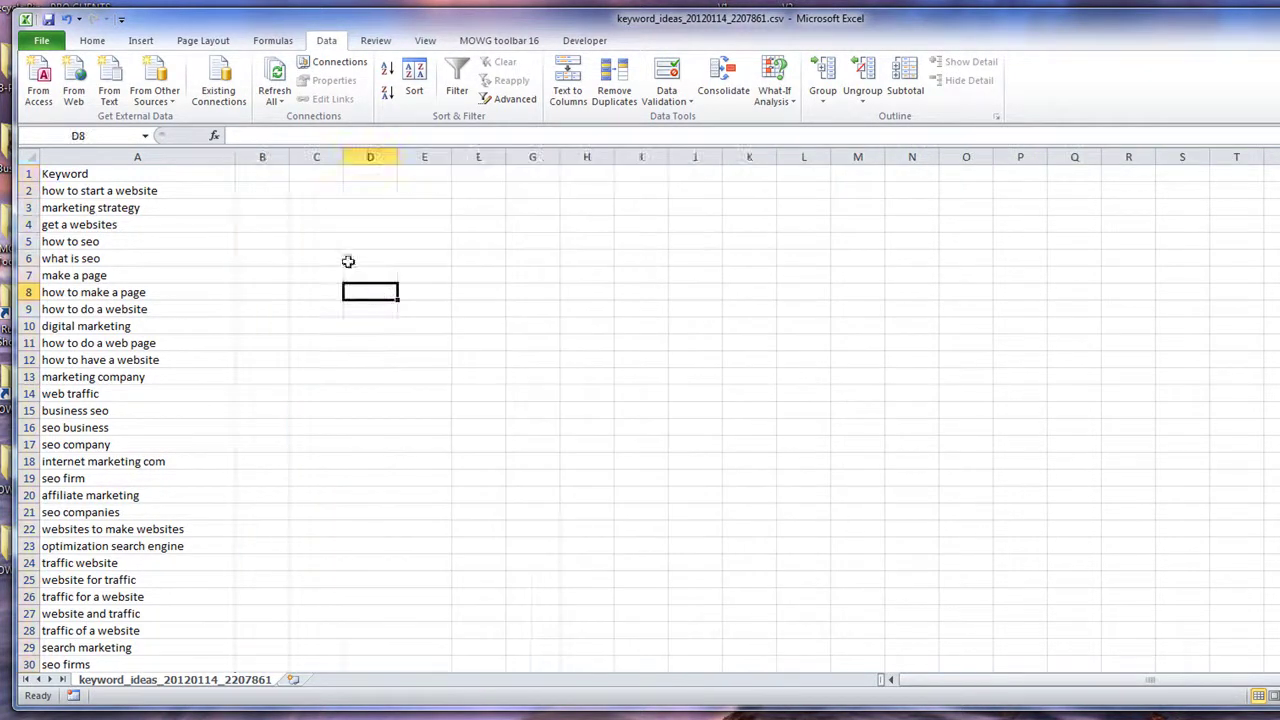
Delete the Keyword header row and check the remaining keyword list
left_click(28, 173)
right_click(103, 172)
left_click(150, 300)
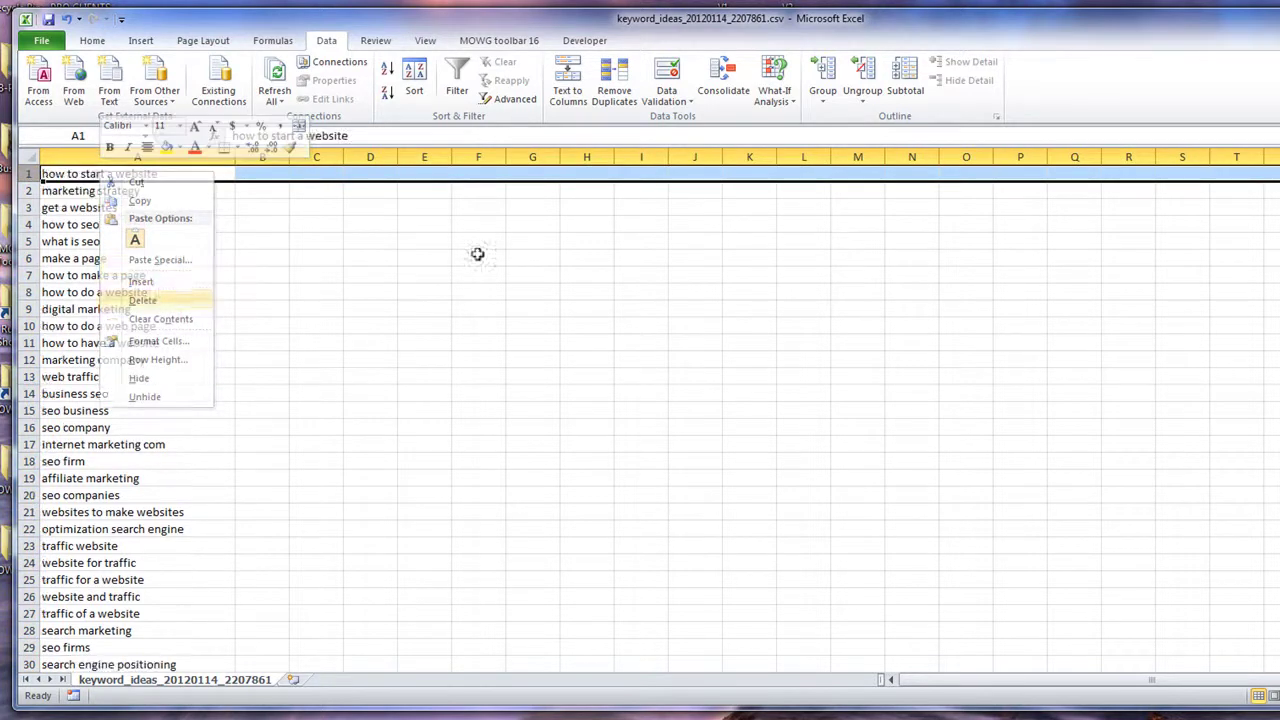
left_click(509, 290)
scroll(150, 280, "down", 20)
scroll(158, 292, "down", 9)
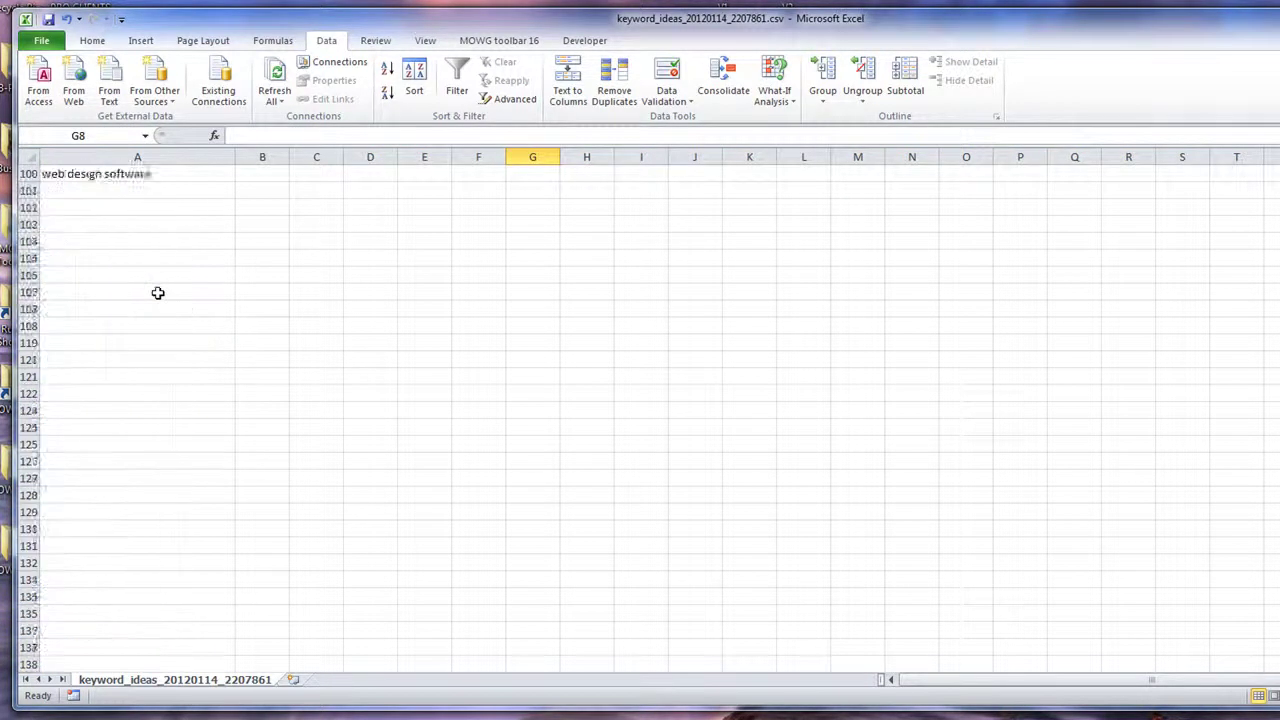
scroll(160, 291, "up", 3)
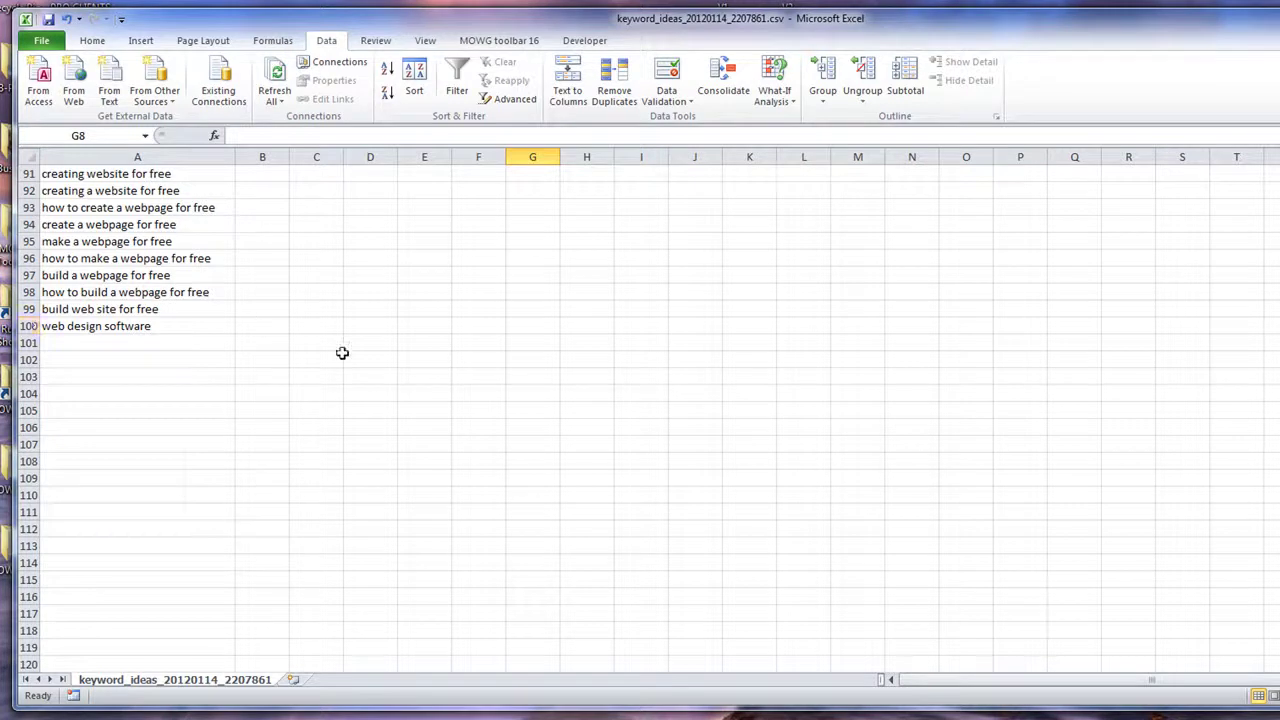
scroll(309, 357, "up", 20)
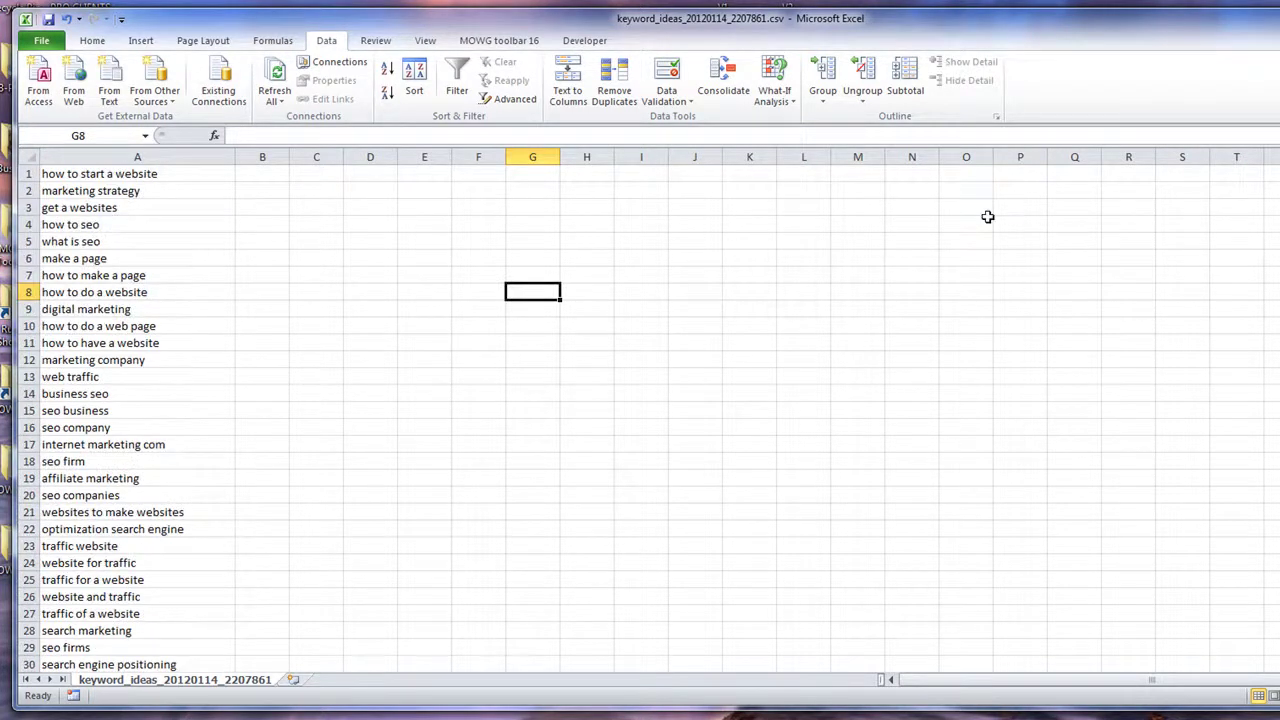
Save the file in CSV format and close Excel without saving again
left_click(48, 19)
left_click(732, 464)
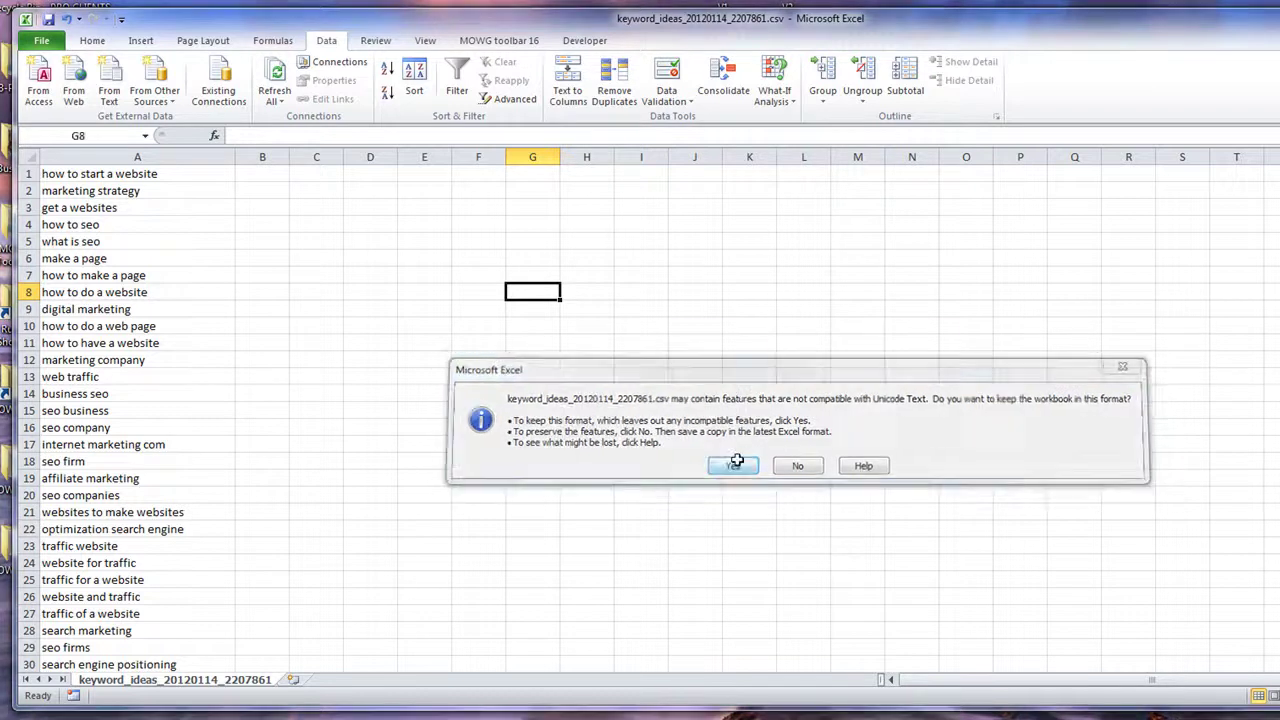
key("alt+F4")
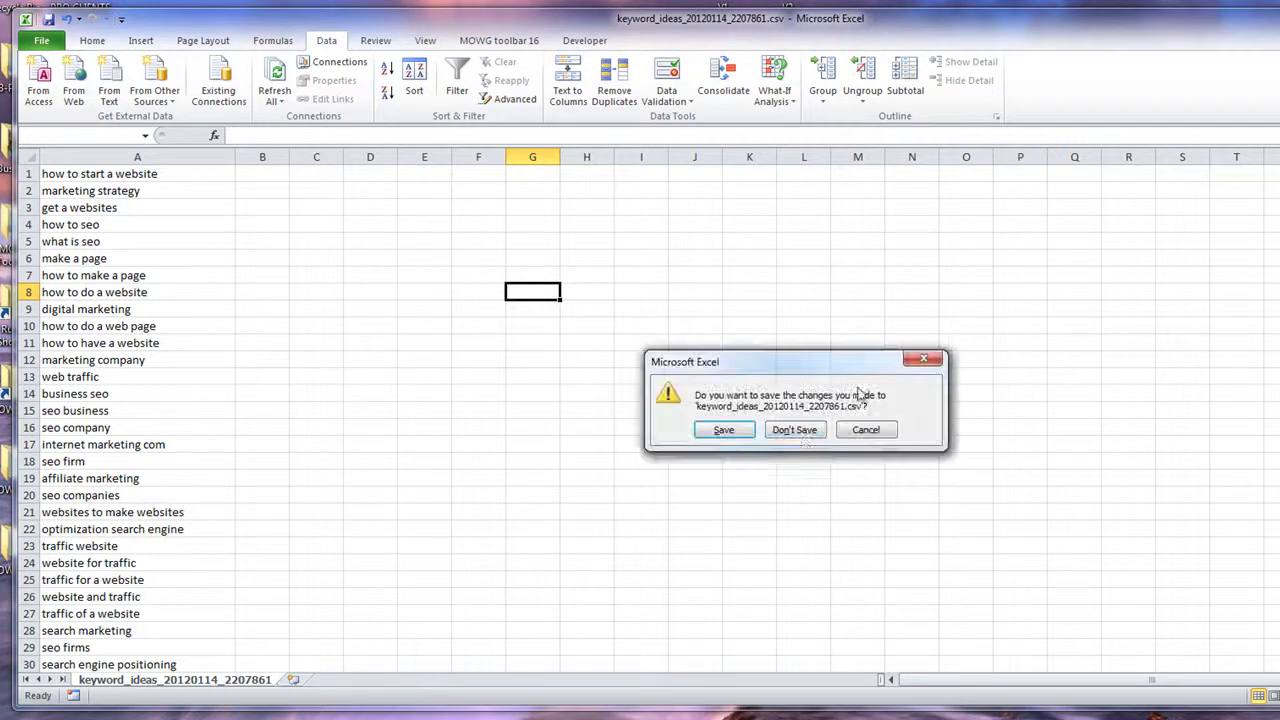
left_click(797, 429)
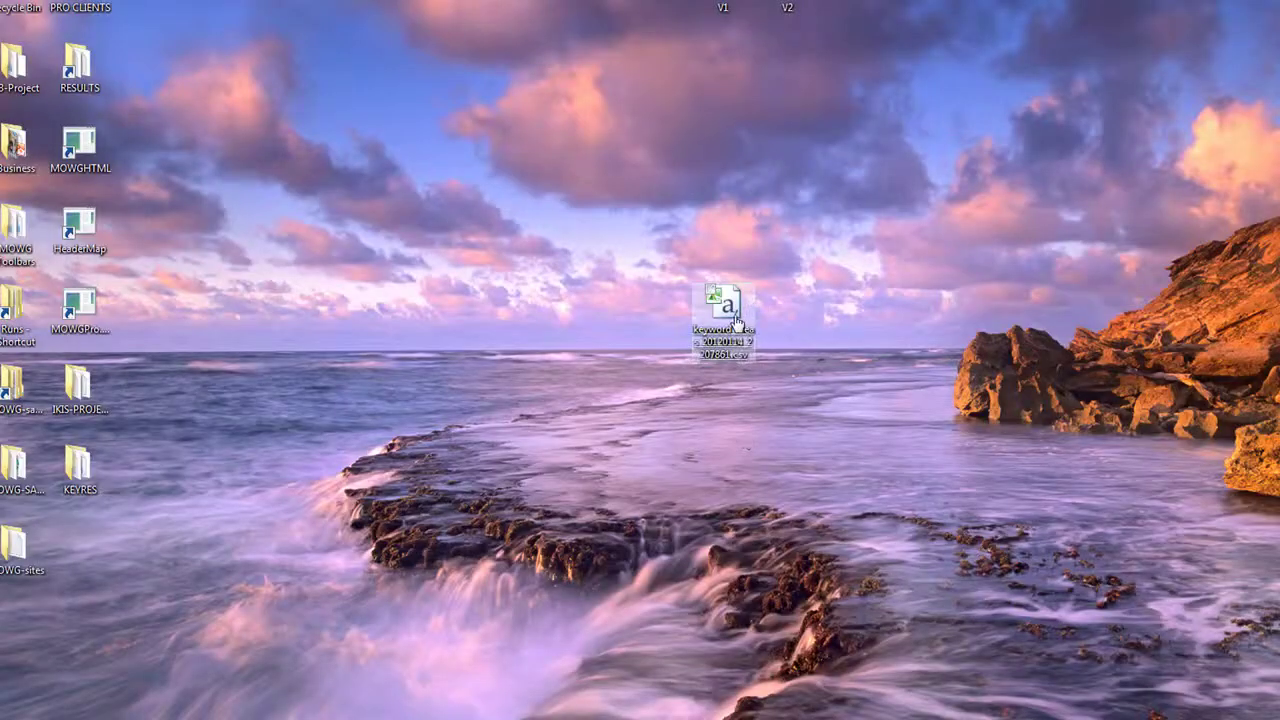
Drag the keyword_ideas CSV from the desktop into V2 and rename it mowg-full-list.csv
left_click_drag(730, 312, 789, 5)
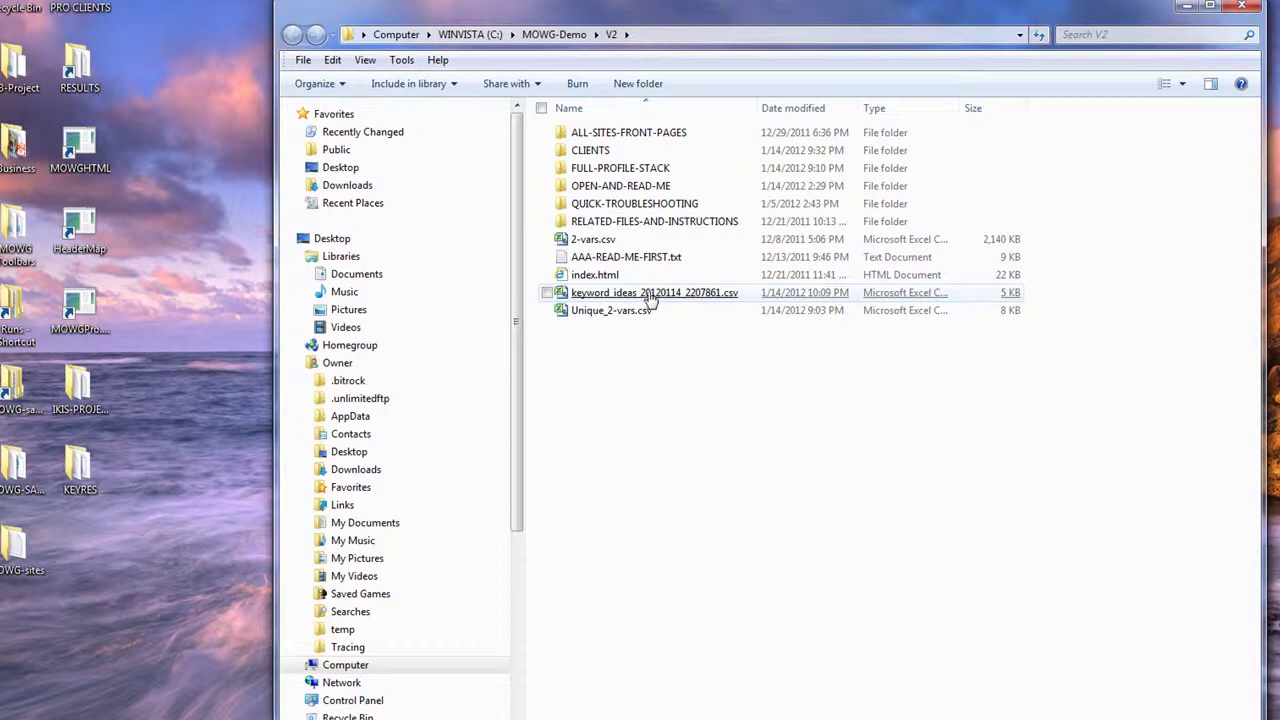
right_click(585, 294)
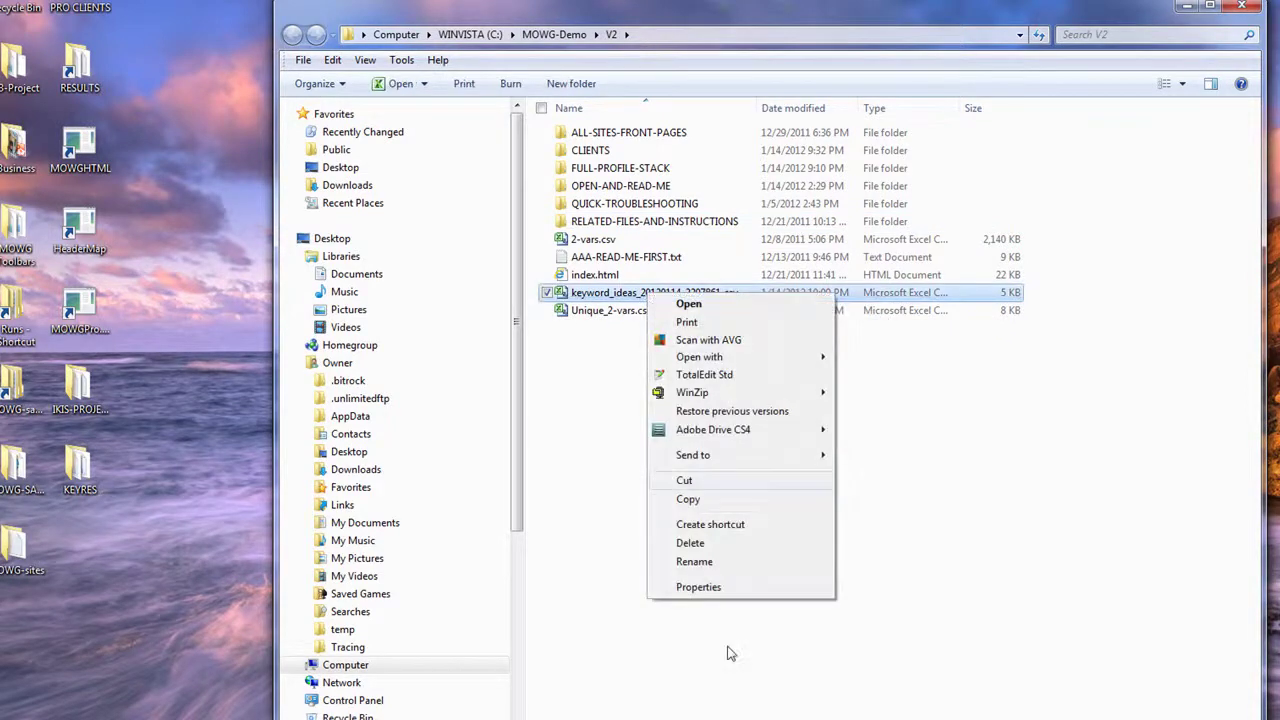
left_click(720, 562)
type("mowg-")
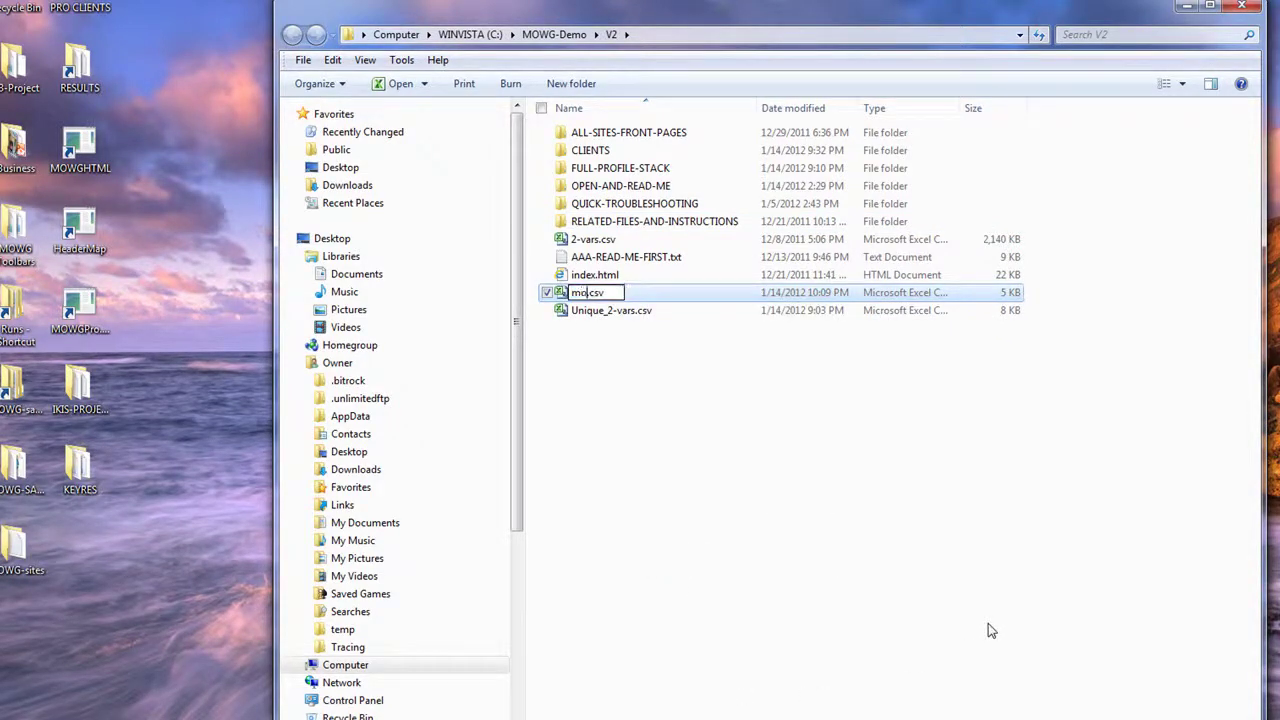
type("full-list")
left_click(689, 469)
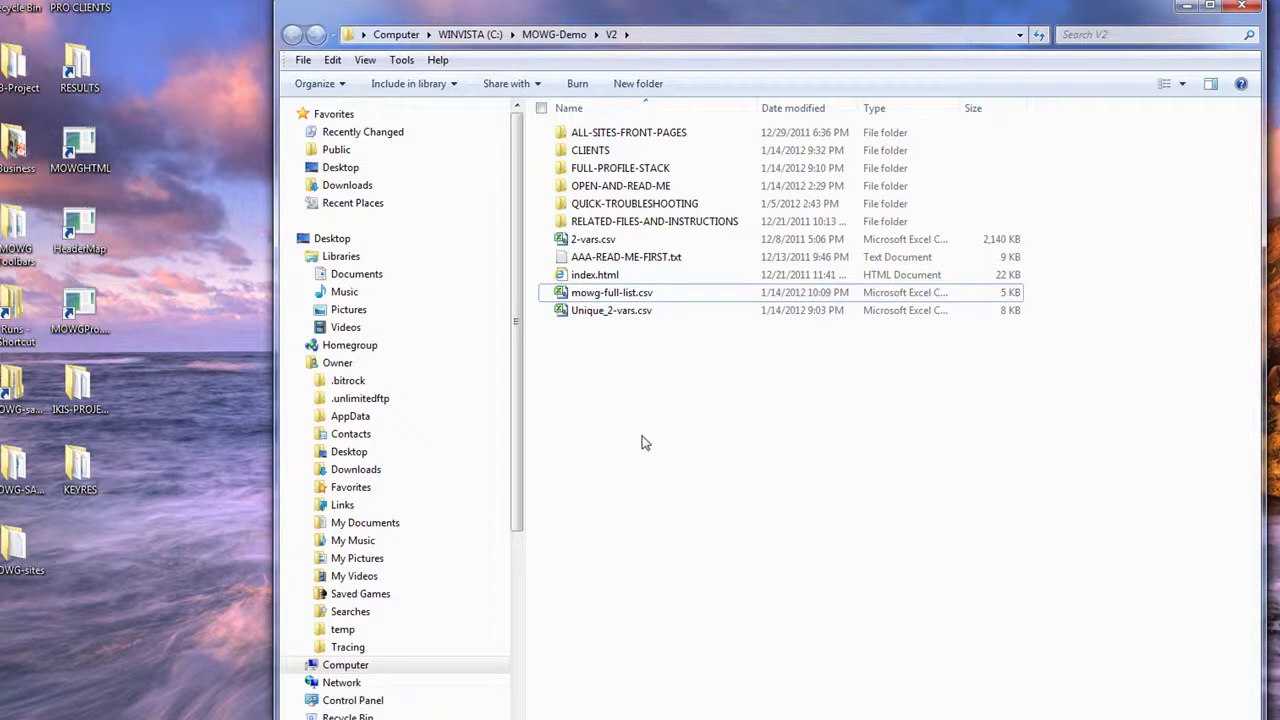
Open 2-vars.csv in Excel and auto-fit every column to its contents
double_click(597, 246)
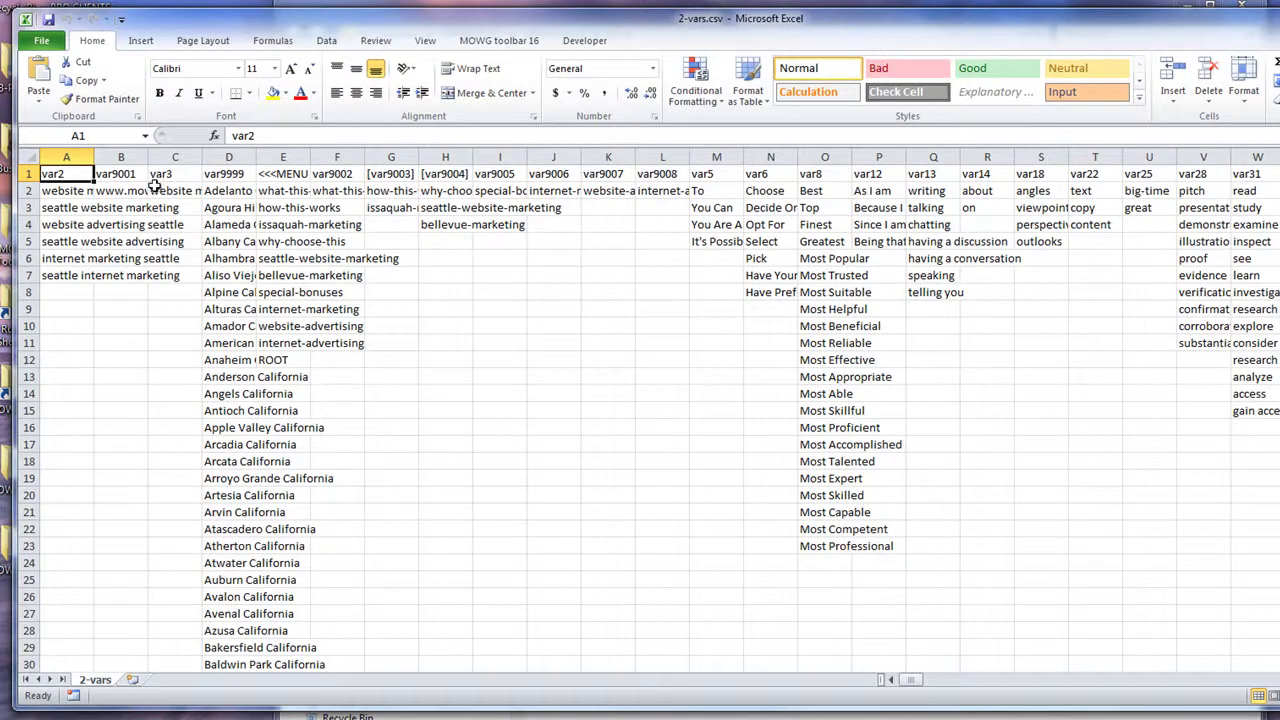
left_click(28, 157)
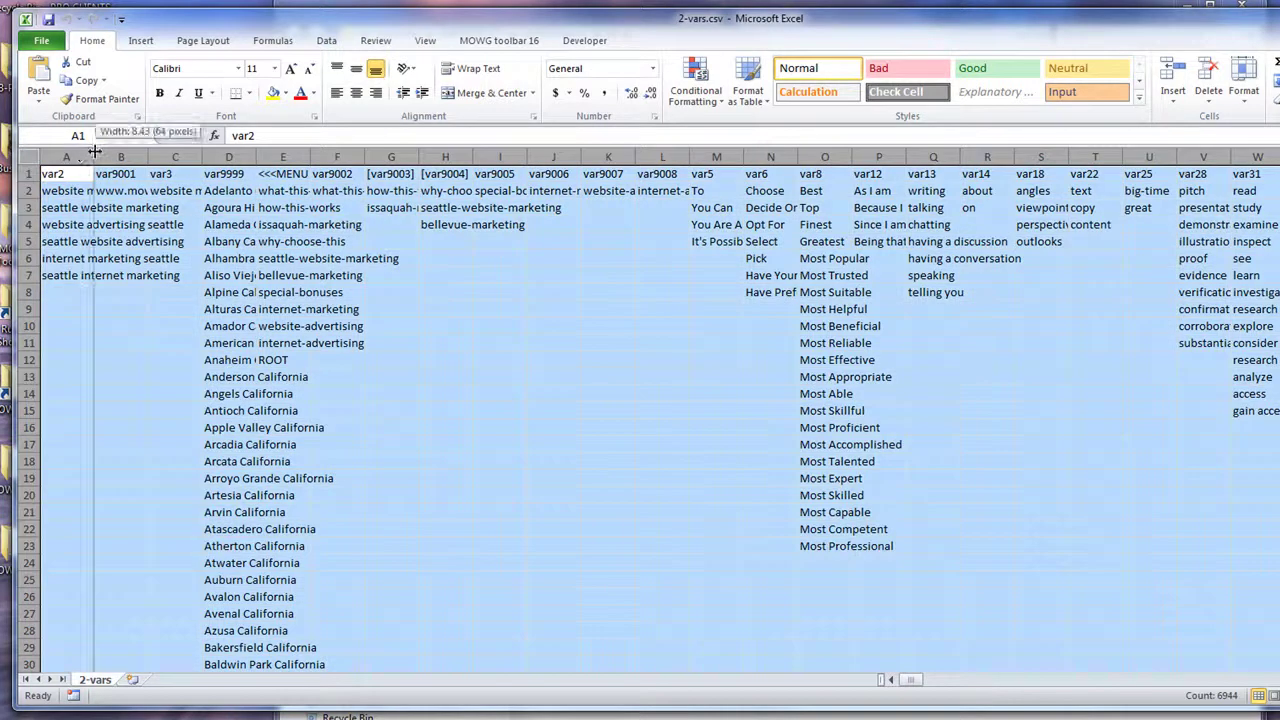
double_click(93, 151)
left_click(663, 425)
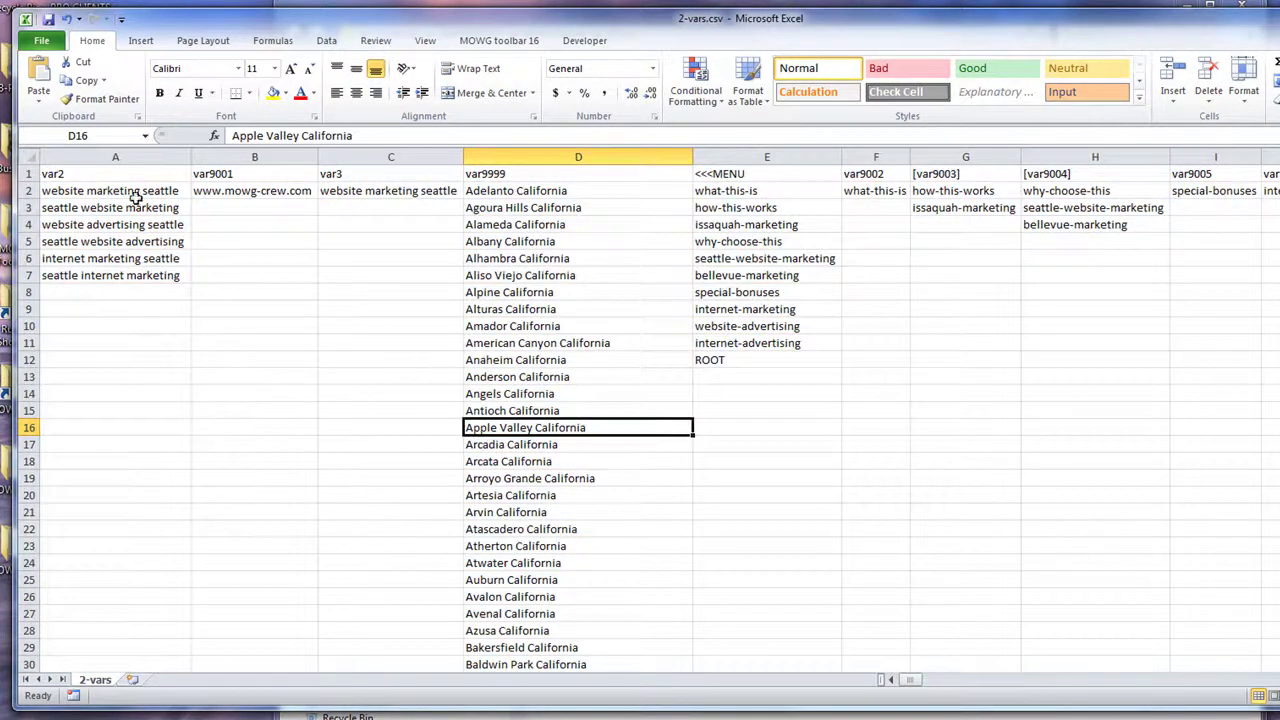
Inspect the six Seattle keyword phrases in A2:A7 under var2
left_click_drag(128, 190, 120, 631)
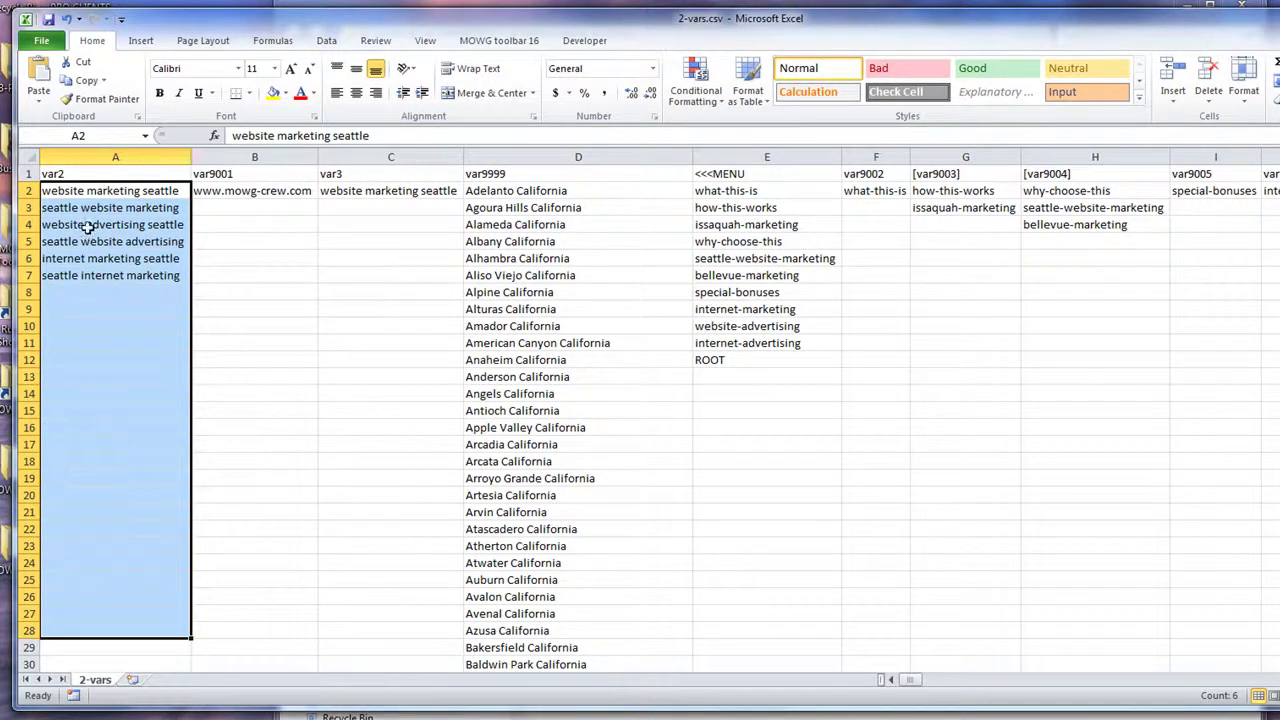
left_click(101, 191)
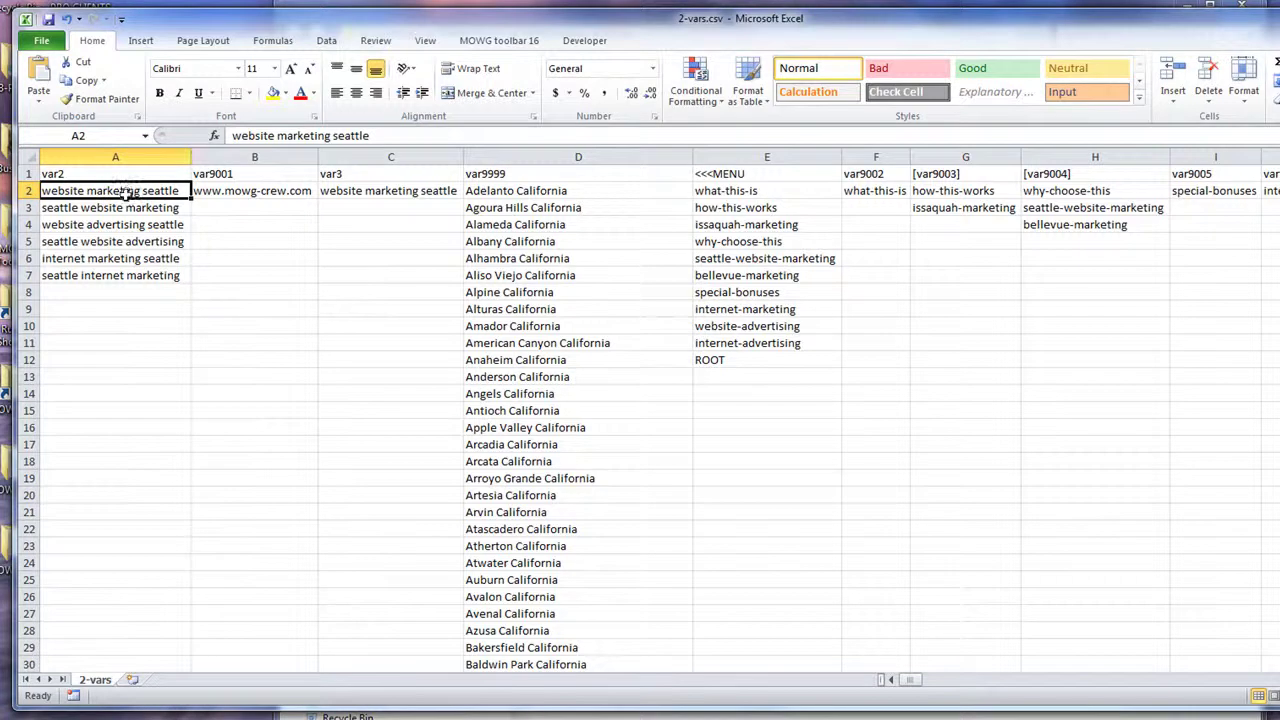
left_click(128, 208)
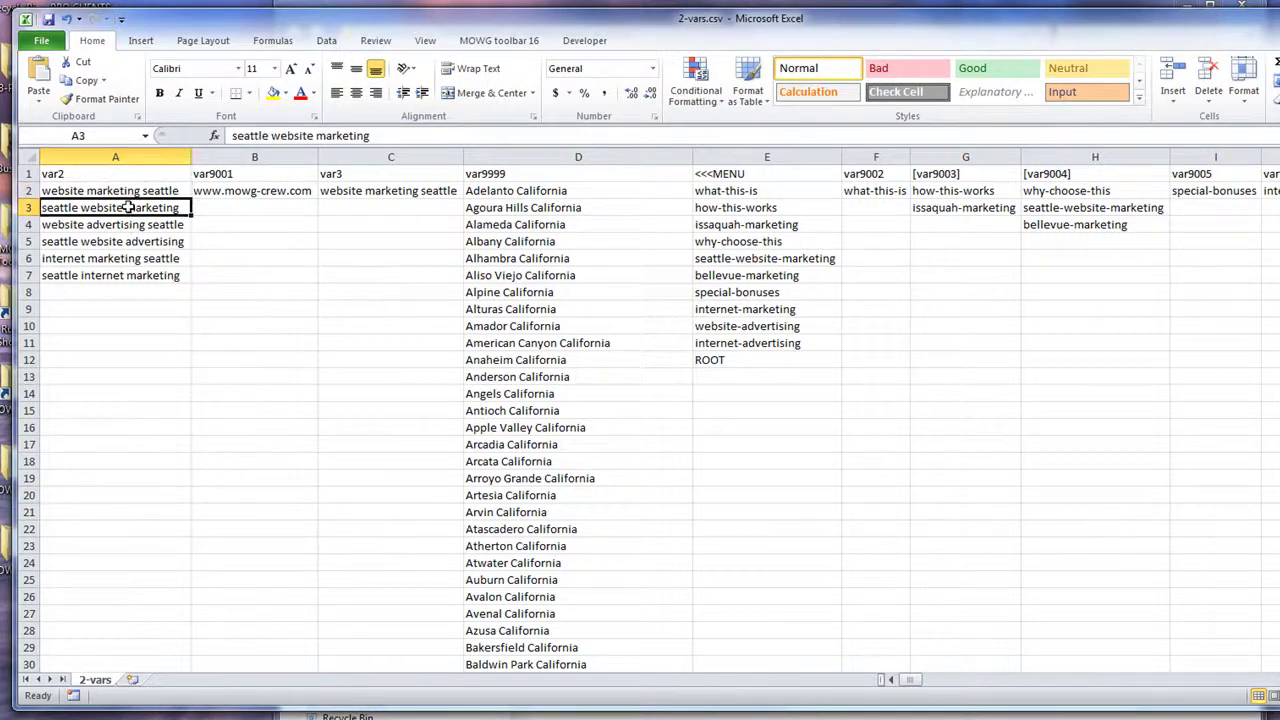
left_click(121, 226)
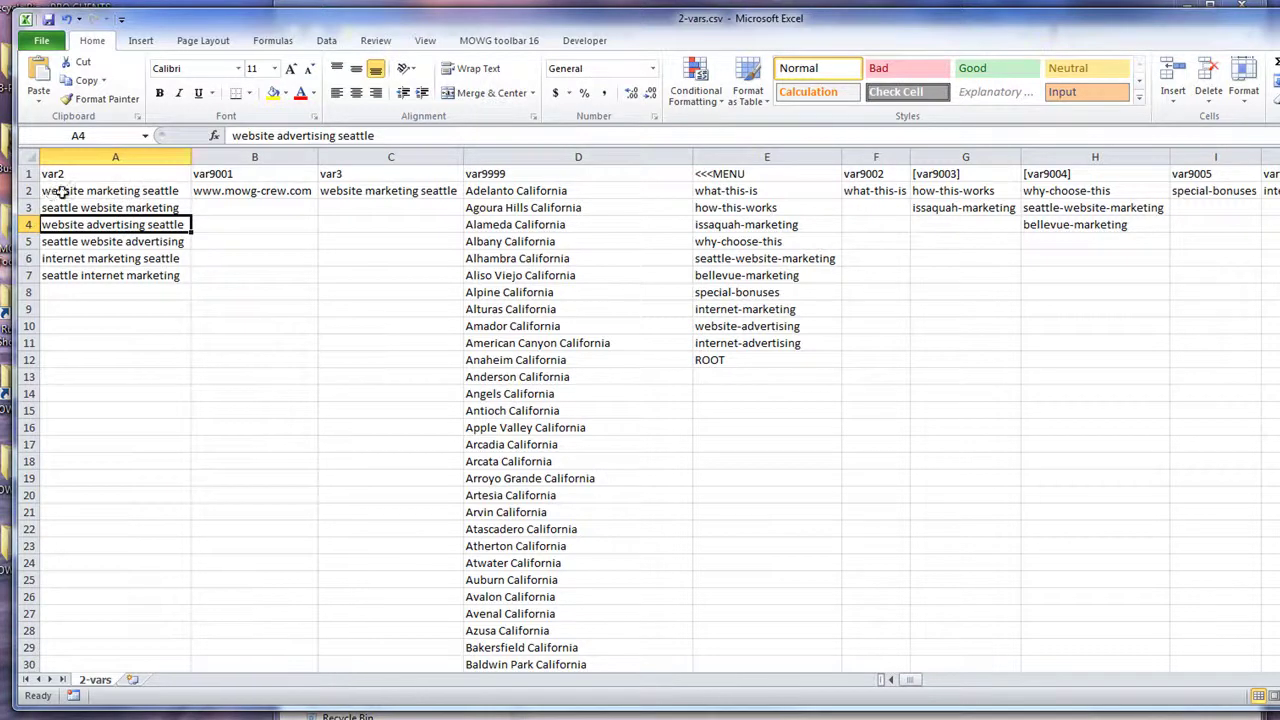
left_click_drag(62, 192, 80, 276)
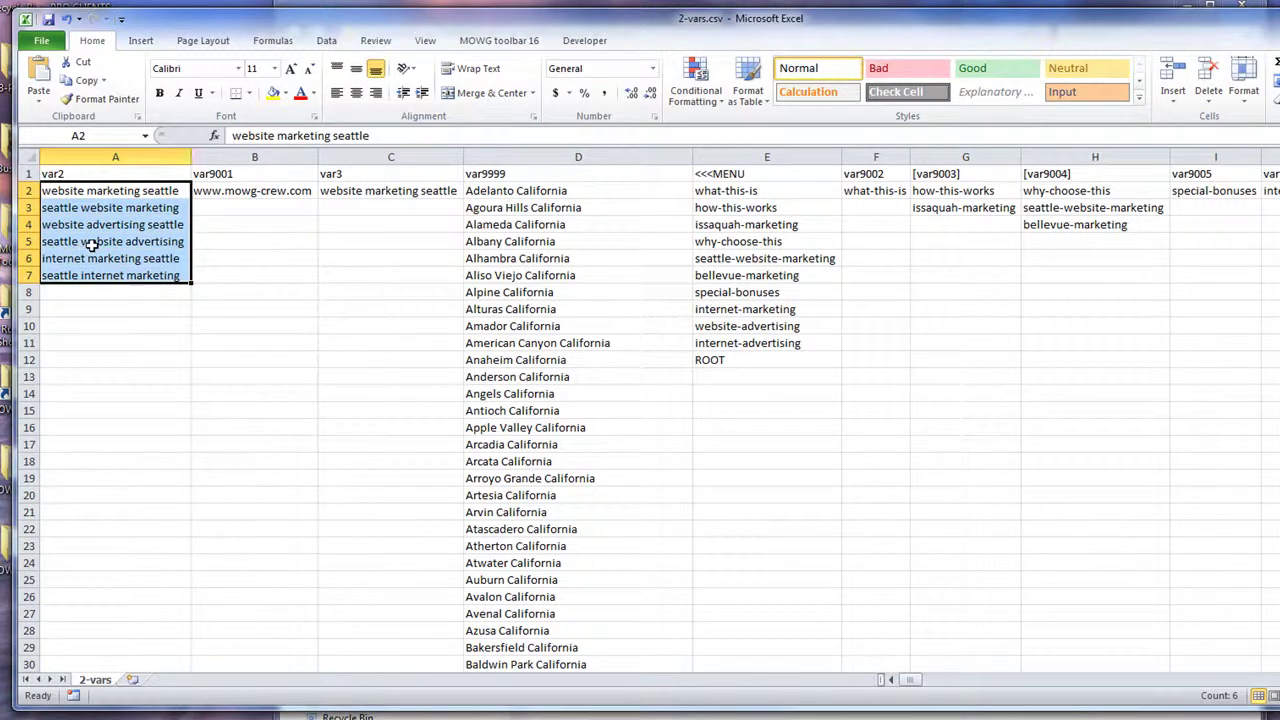
left_click(88, 191)
left_click(90, 208)
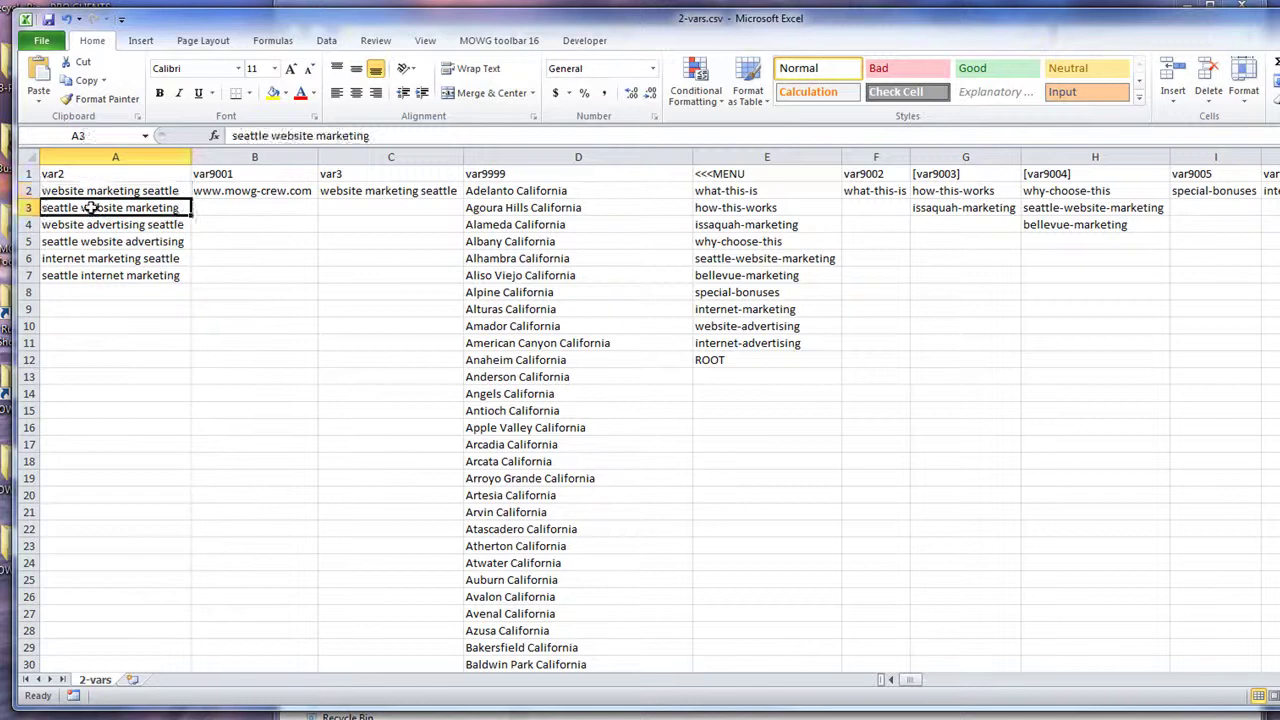
left_click(105, 222)
left_click(124, 243)
left_click(122, 258)
left_click(118, 277)
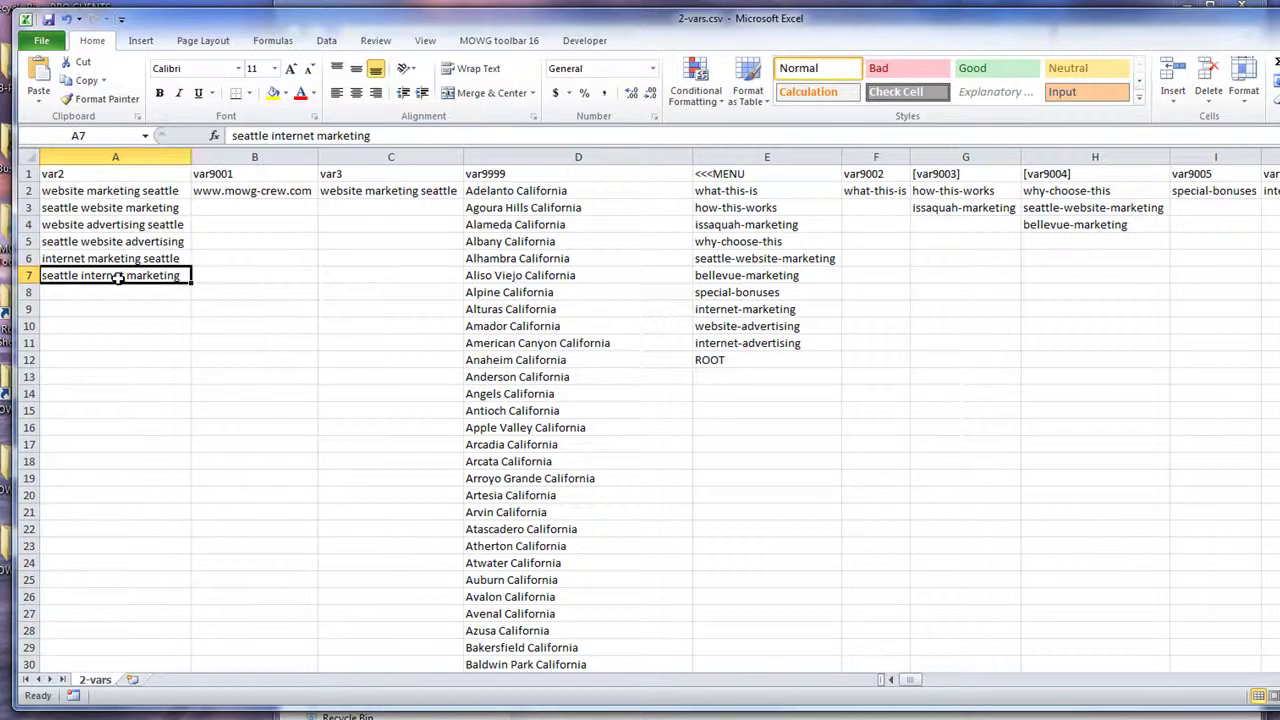
Recheck column A's keywords in A2:A4, ending on the var2 header in A1
left_click_drag(120, 191, 104, 360)
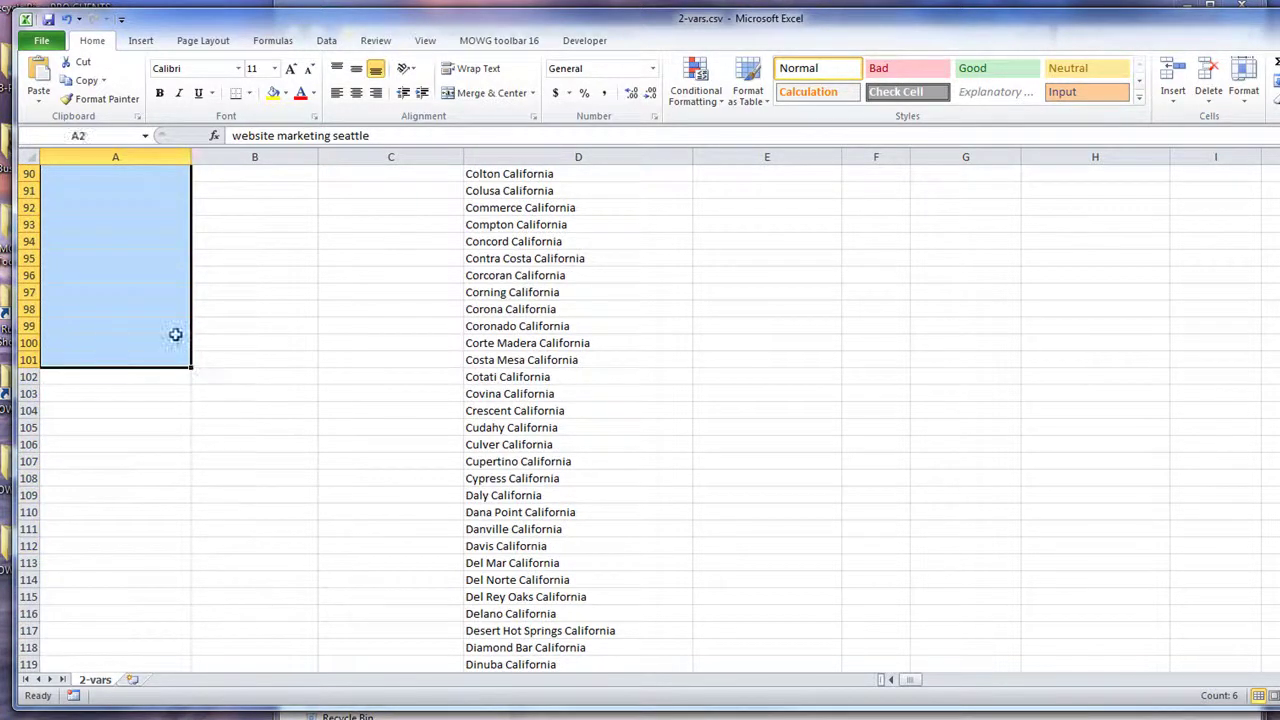
left_click(166, 410)
scroll(197, 414, "up", 20)
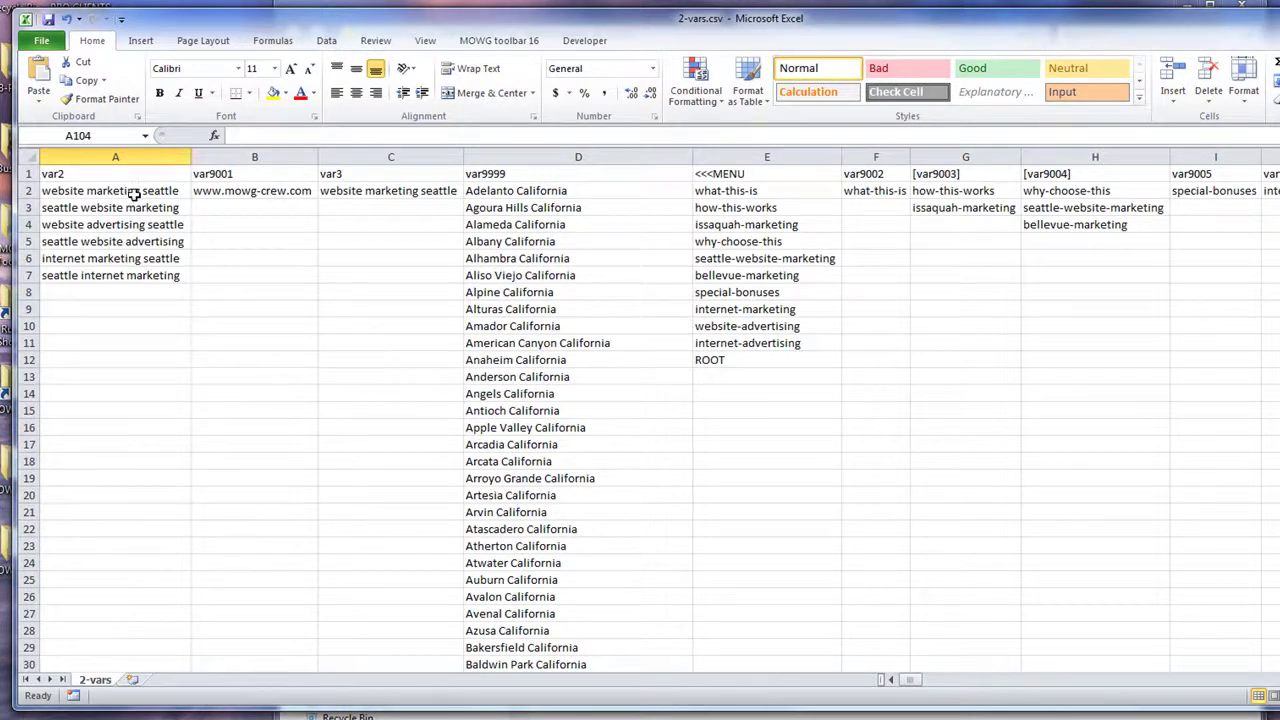
left_click(118, 194)
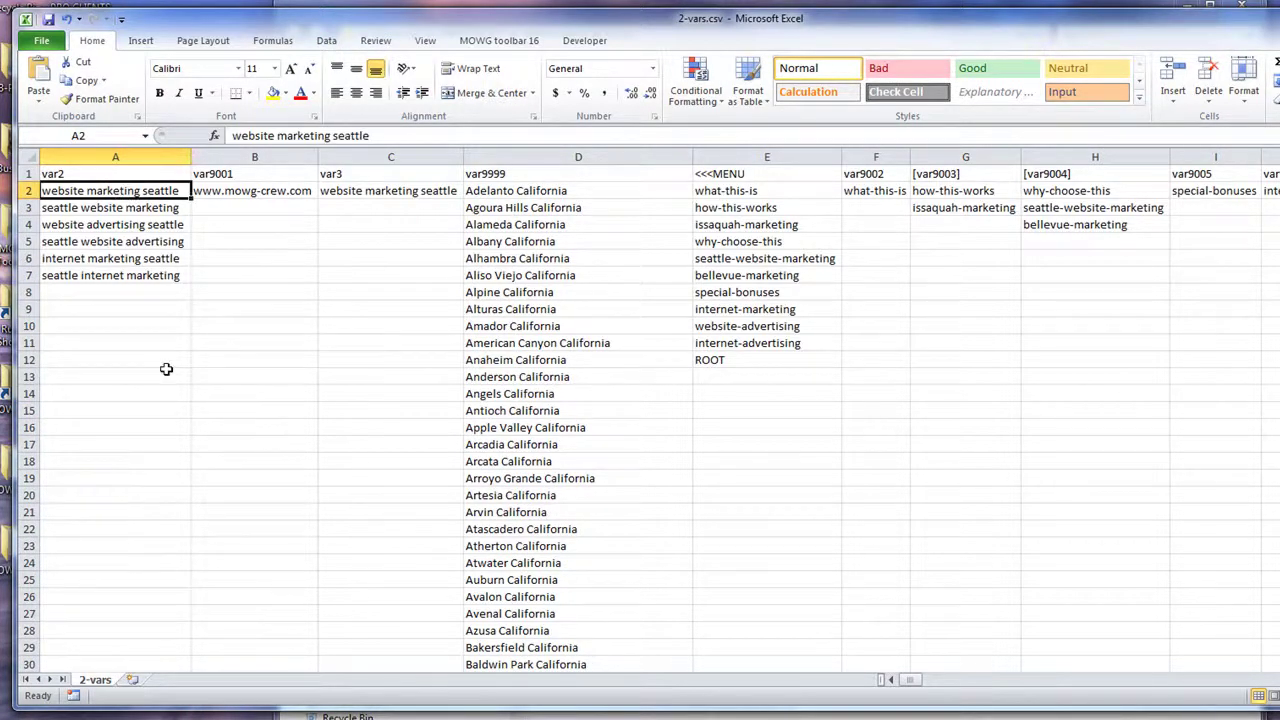
left_click(120, 209)
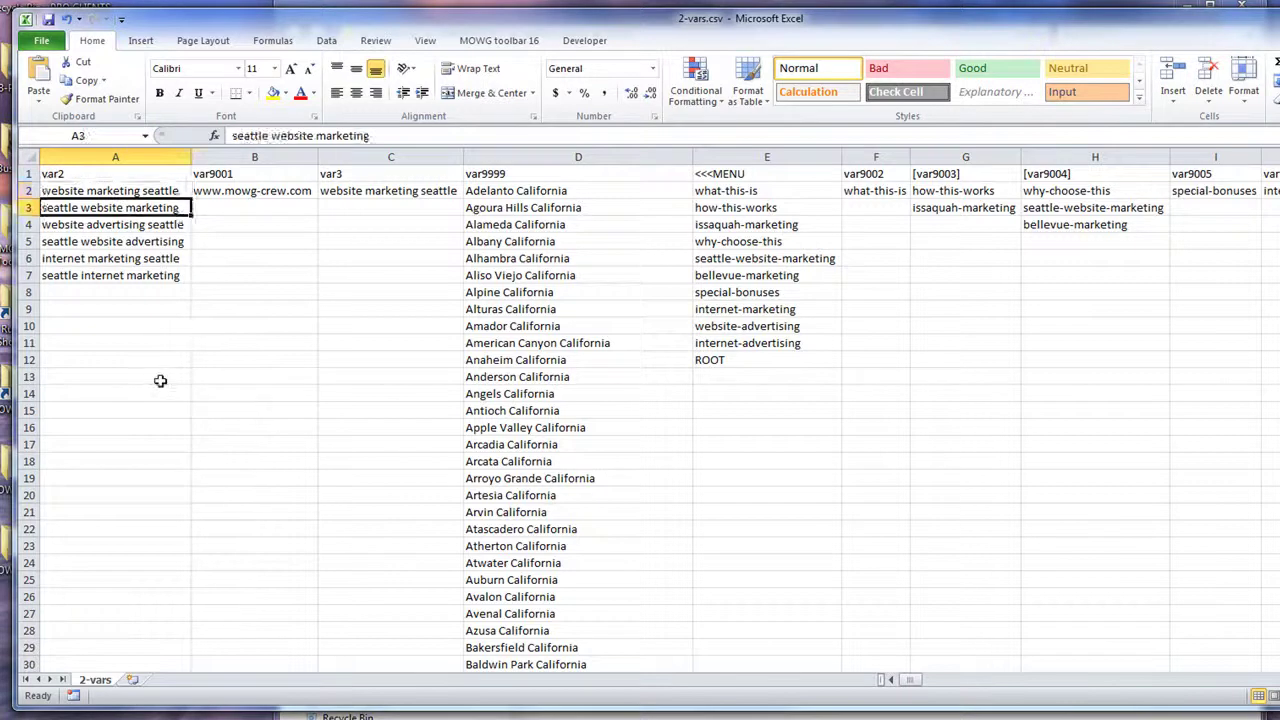
left_click(107, 228)
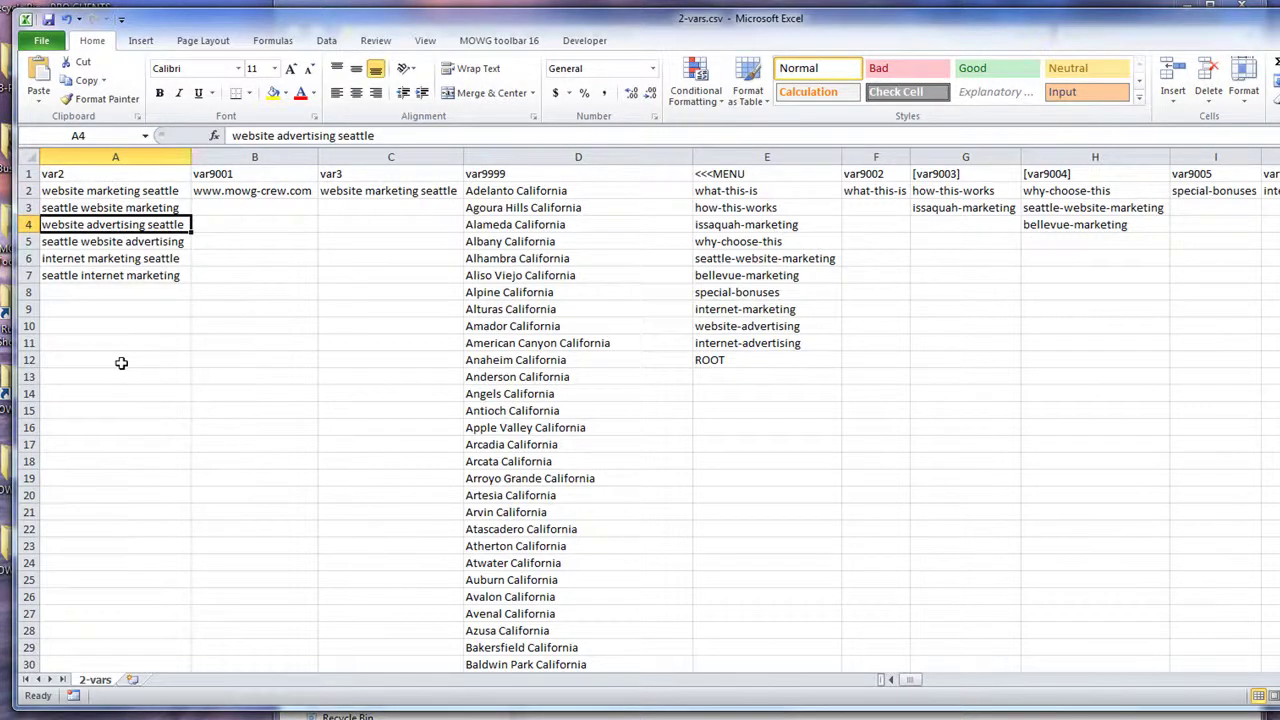
scroll(121, 363, "down", 12)
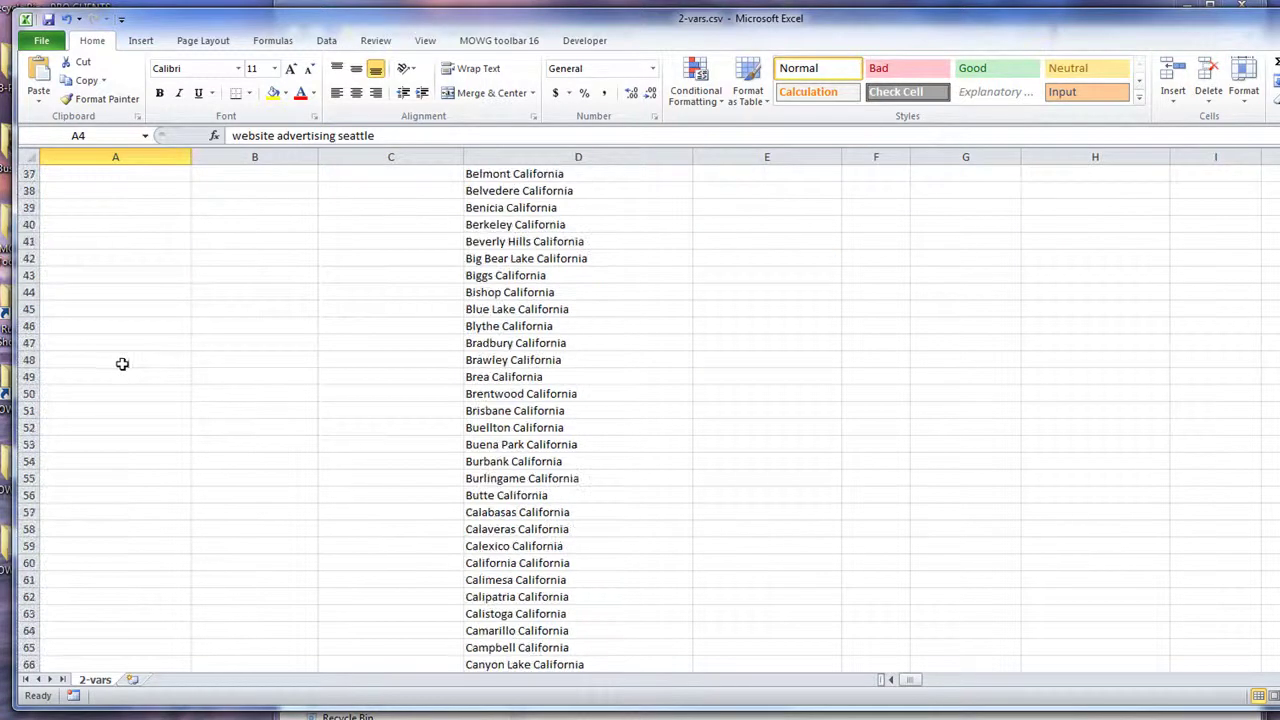
scroll(121, 363, "up", 12)
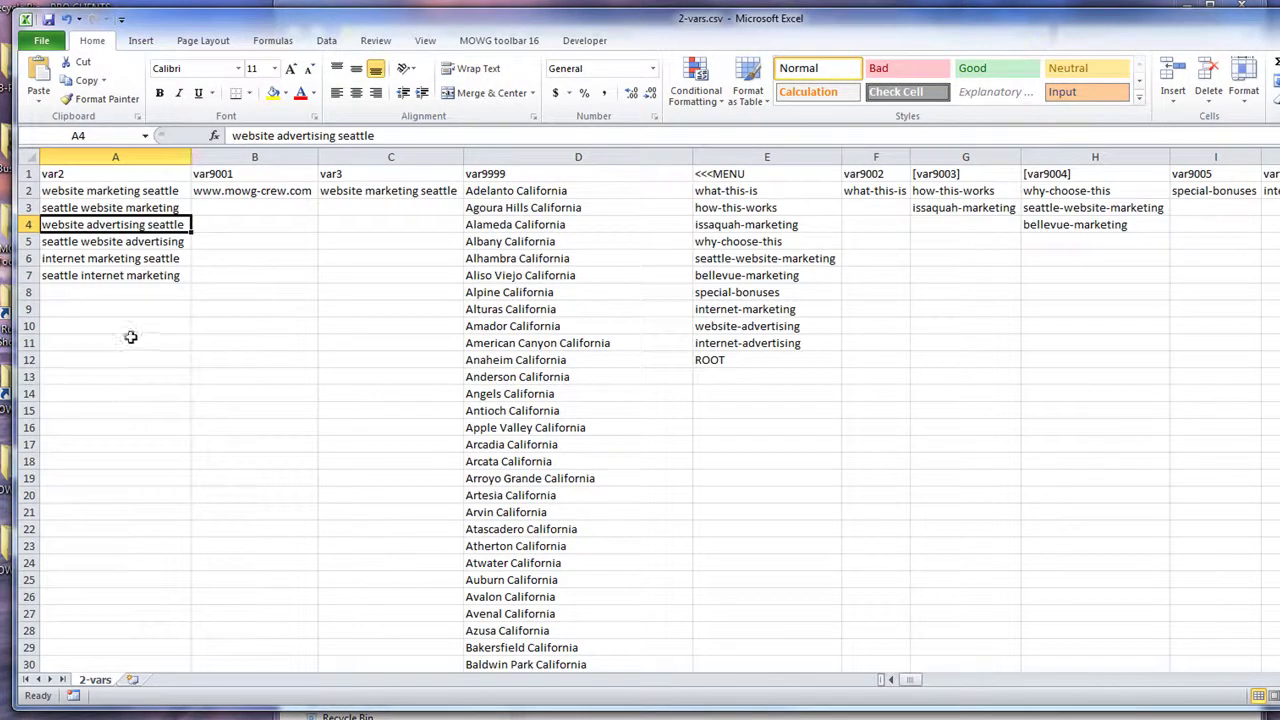
left_click(105, 194)
left_click(106, 209)
left_click(109, 226)
left_click(115, 179)
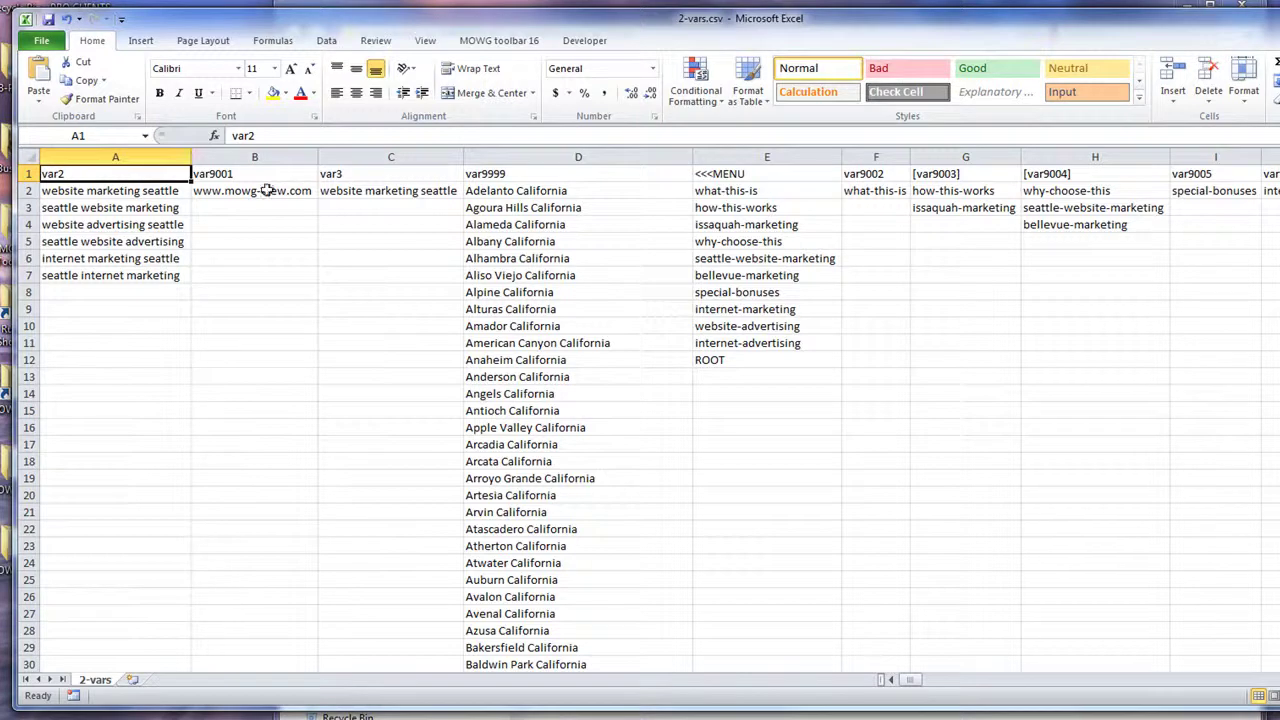
Select the var9002 through var9008 columns to review the menu entries
left_click_drag(376, 22, 397, 50)
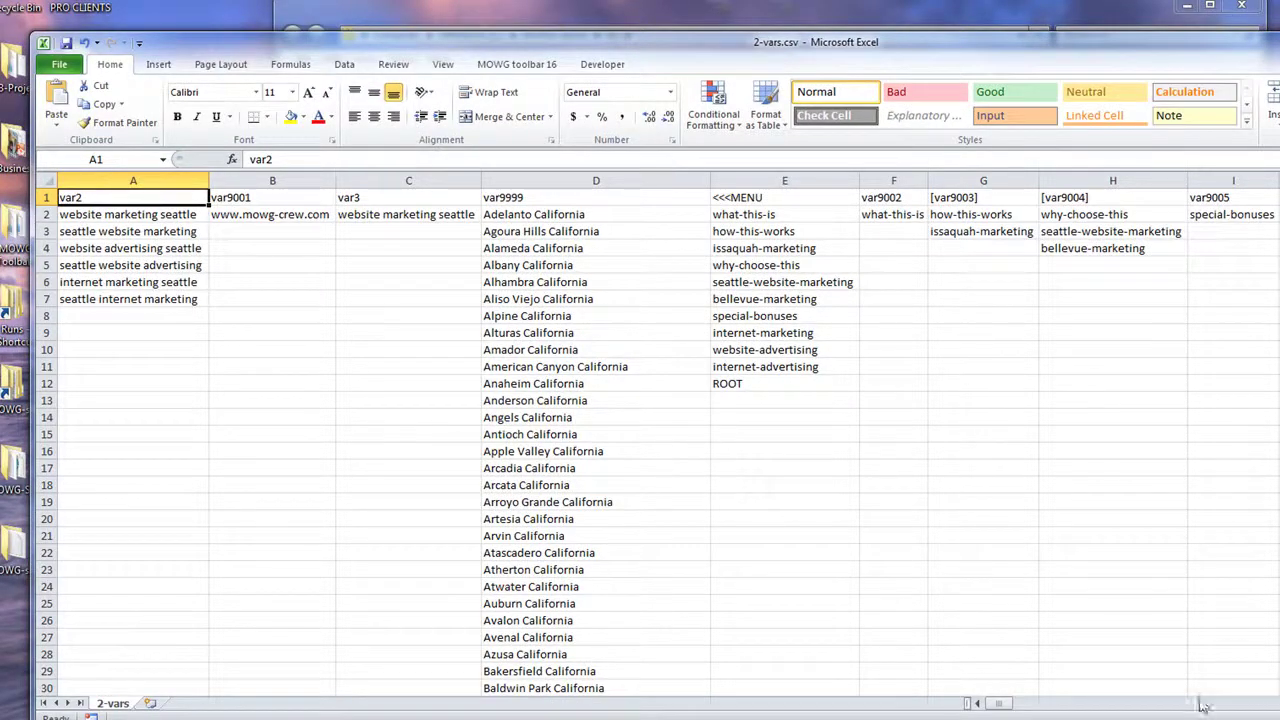
left_click_drag(1000, 703, 1004, 703)
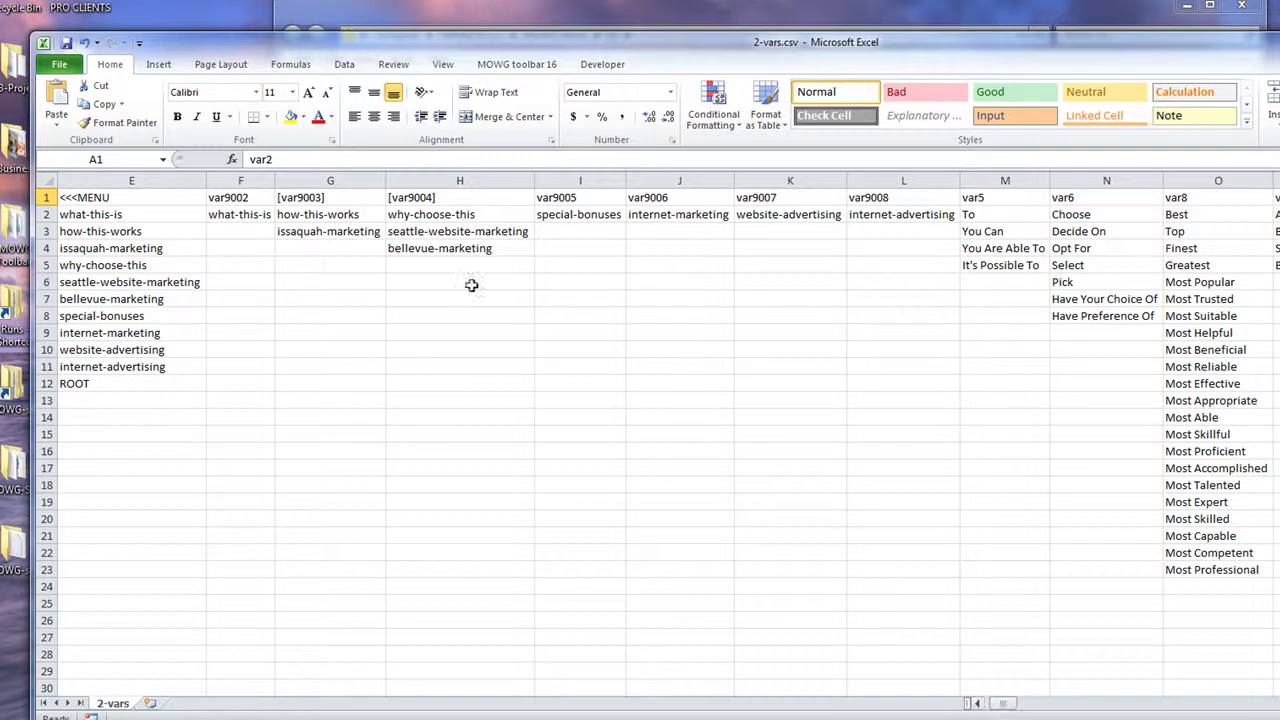
left_click_drag(315, 178, 460, 180)
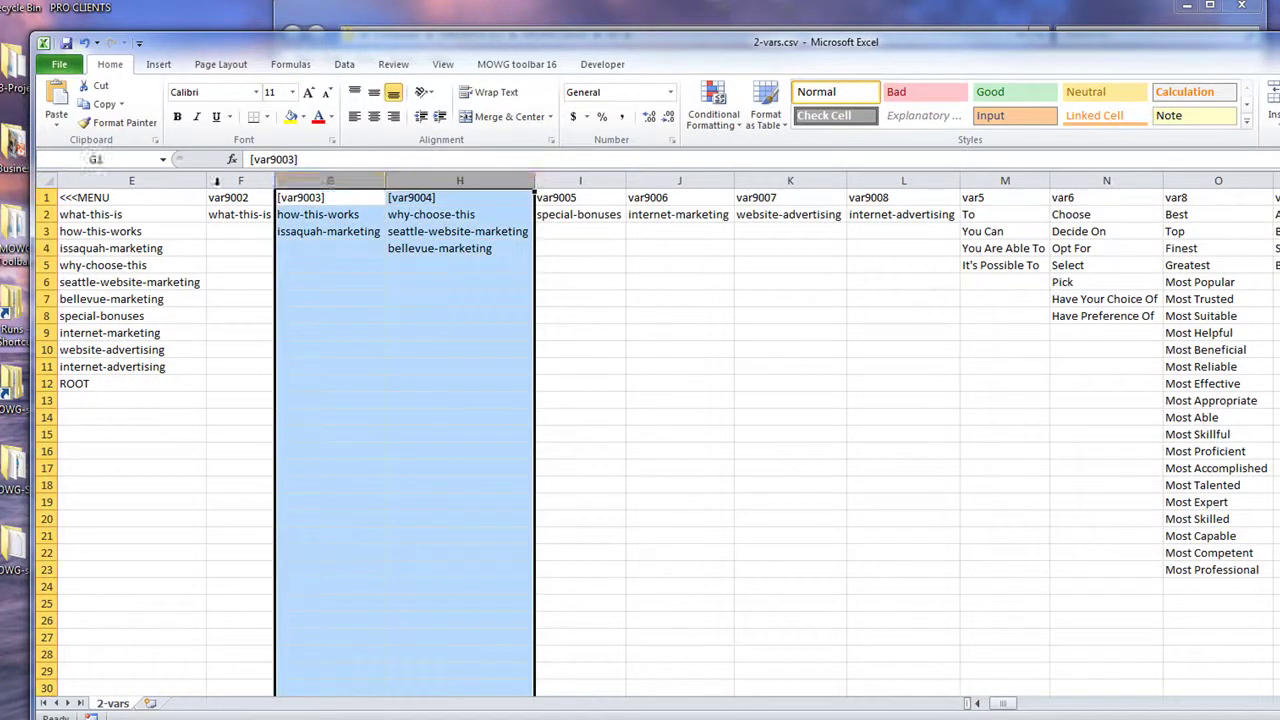
left_click(235, 180)
left_click_drag(235, 180, 874, 190)
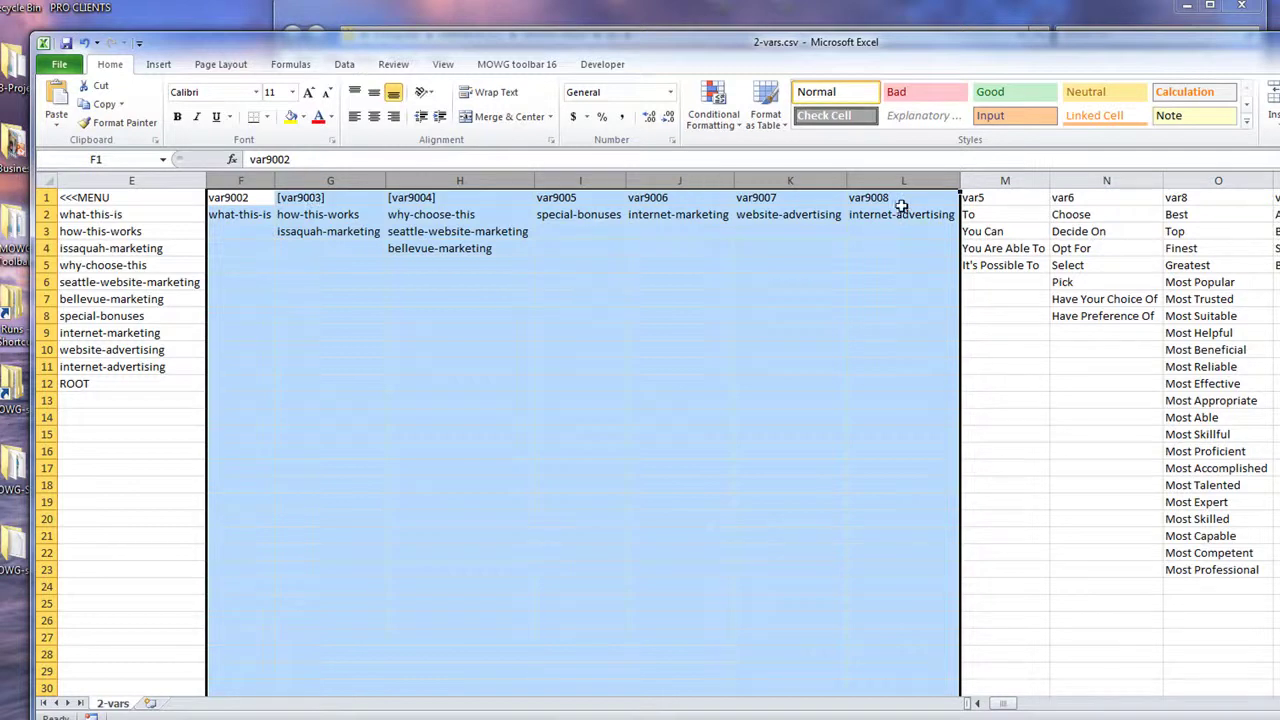
Scroll back to column A and shift the Excel window right to reveal the V2 folder
left_click(133, 268)
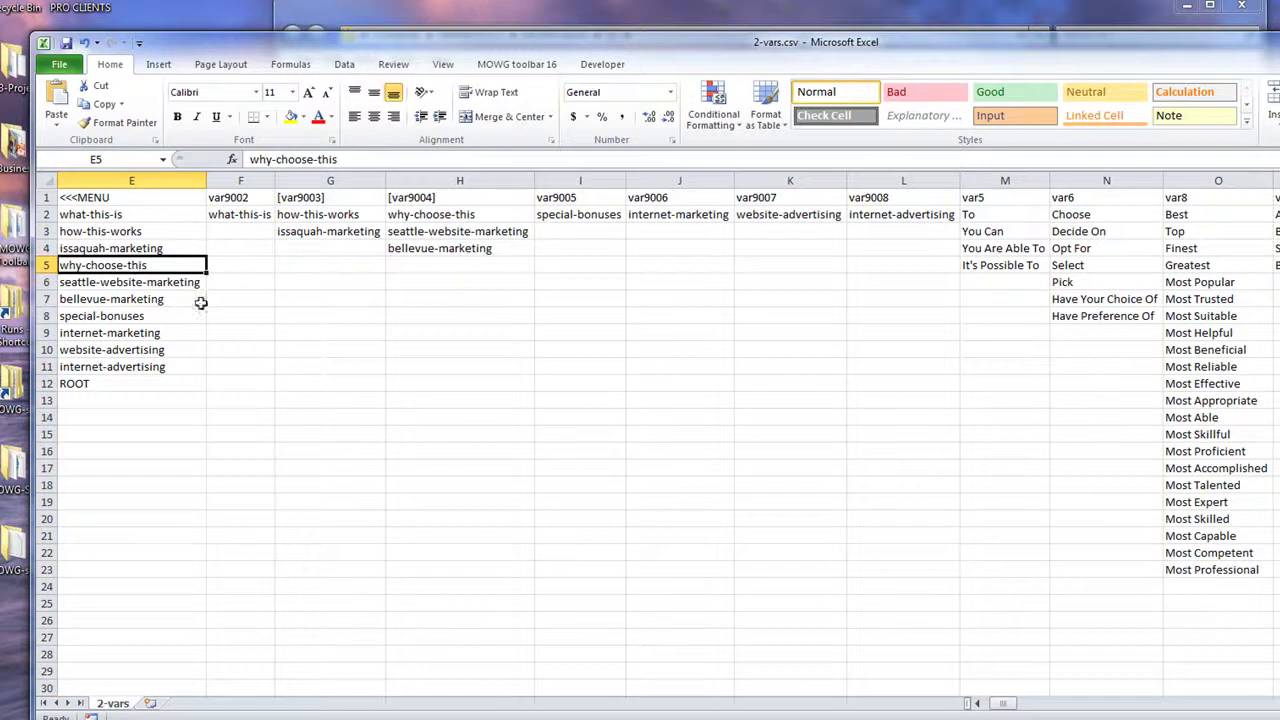
left_click(1000, 704)
left_click_drag(398, 42, 1279, 185)
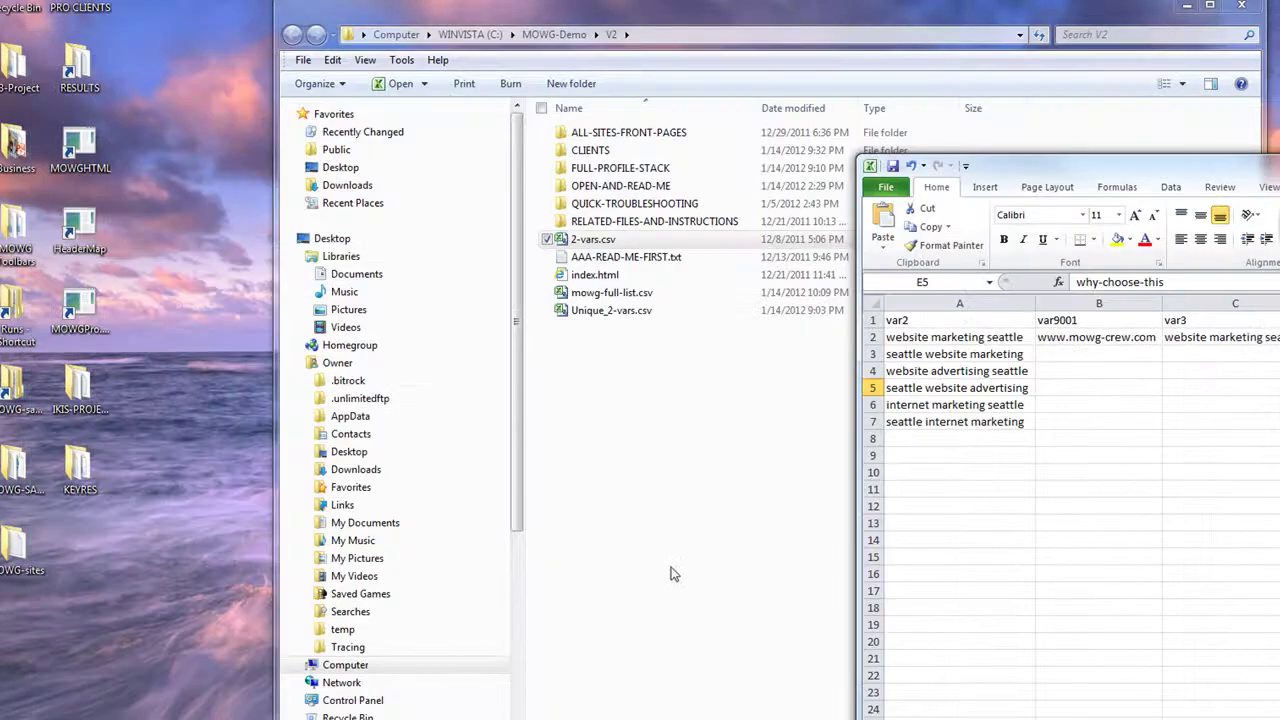
Open mowg-full-list.csv and copy keywords A1:A14, how to start a website through business seo
double_click(605, 295)
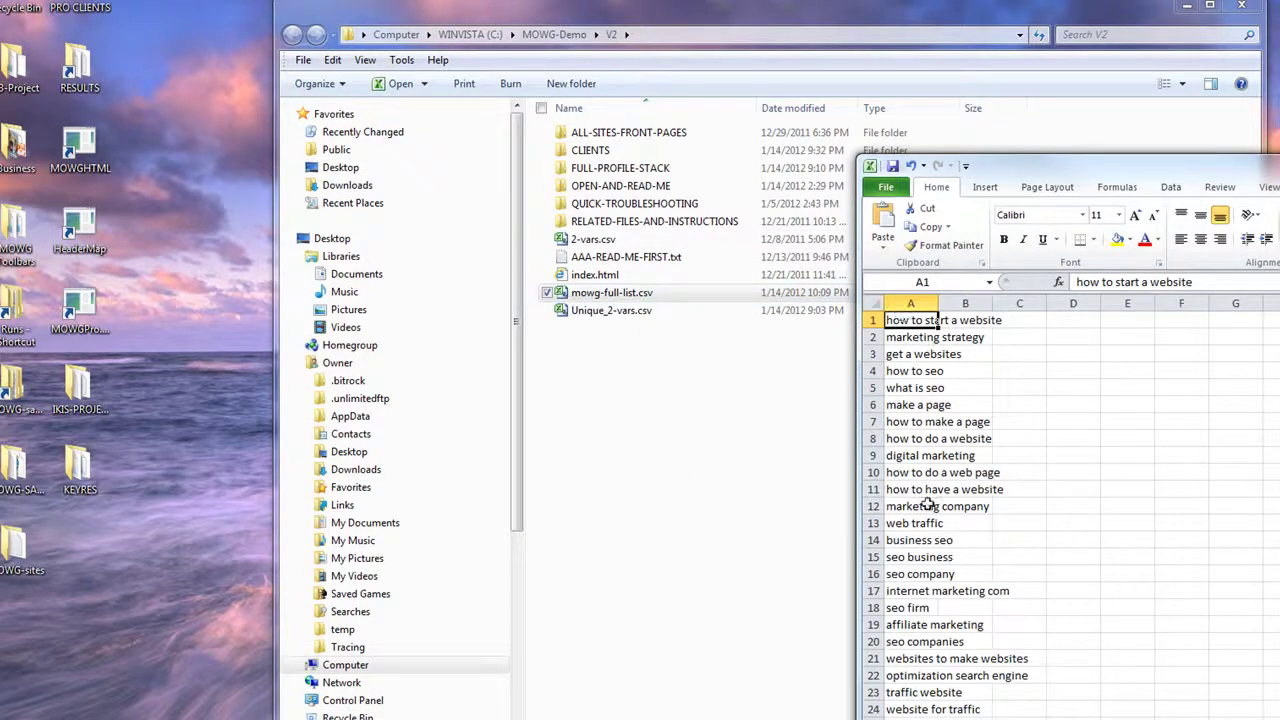
left_click(908, 543, "shift")
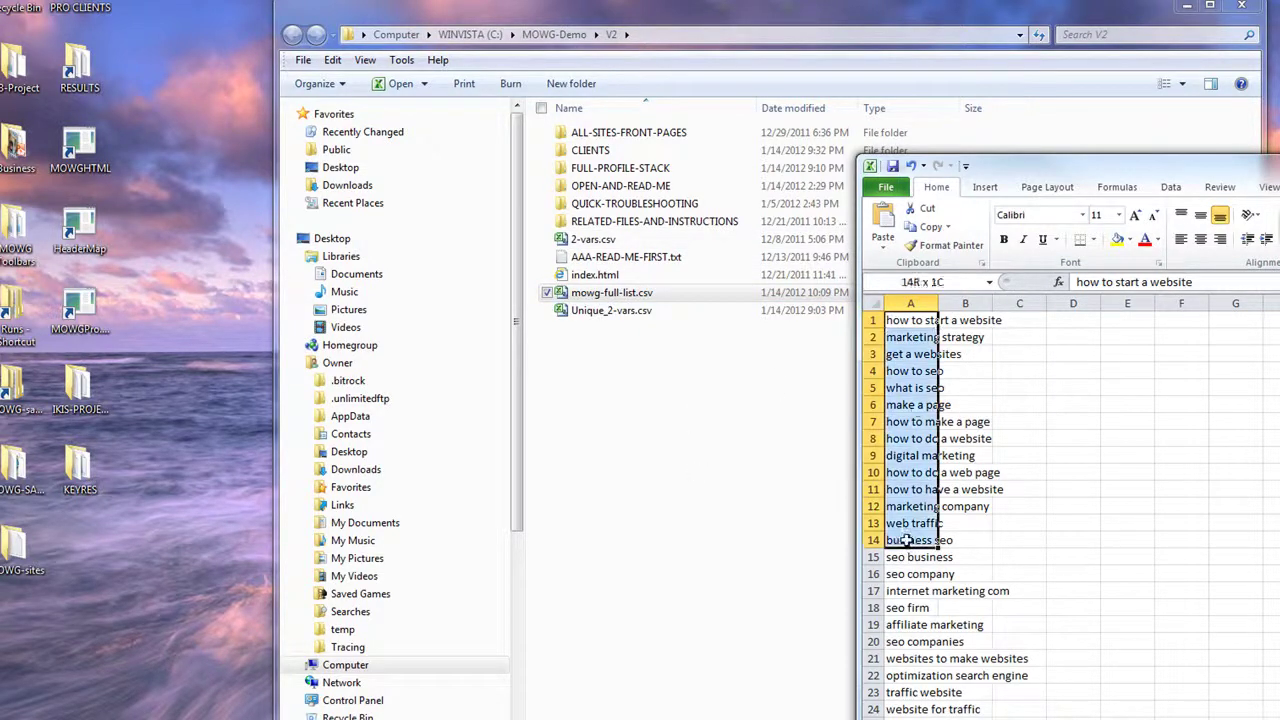
right_click(915, 358)
left_click(958, 389)
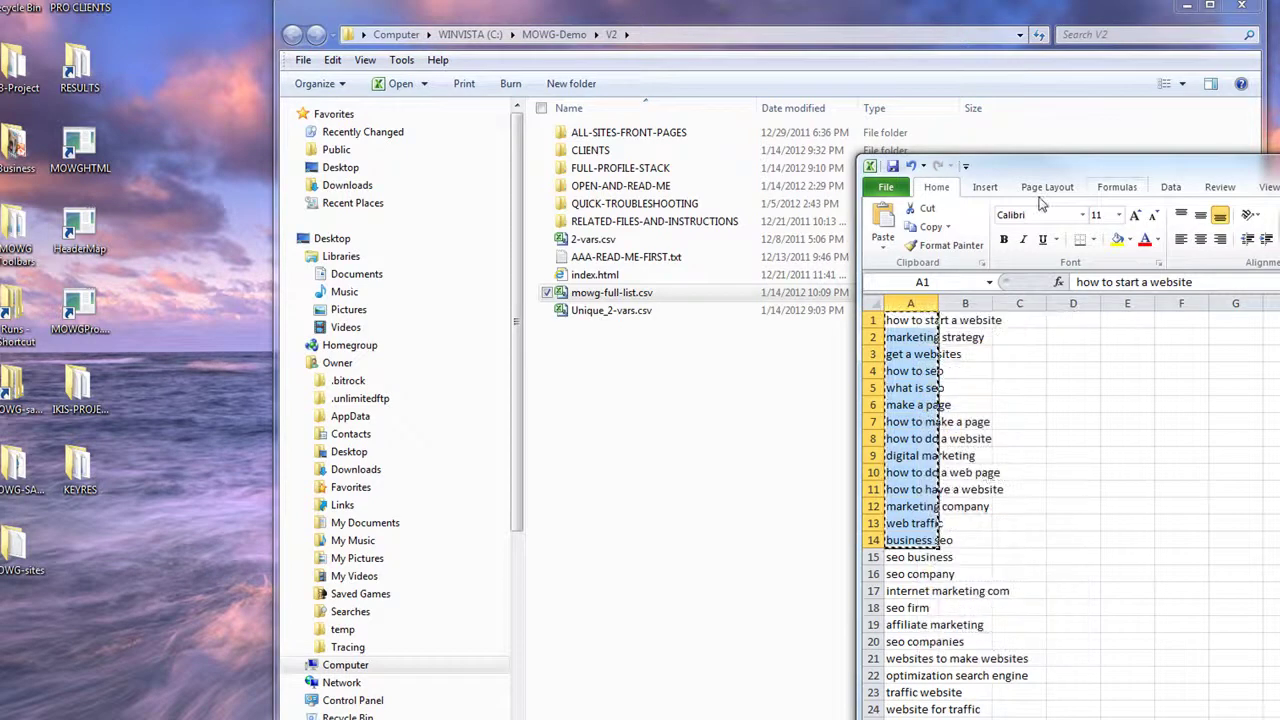
Move the keyword sheet aside, select 2-vars.csv in the folder, then bring the sheet back
left_click_drag(1048, 168, 1279, 175)
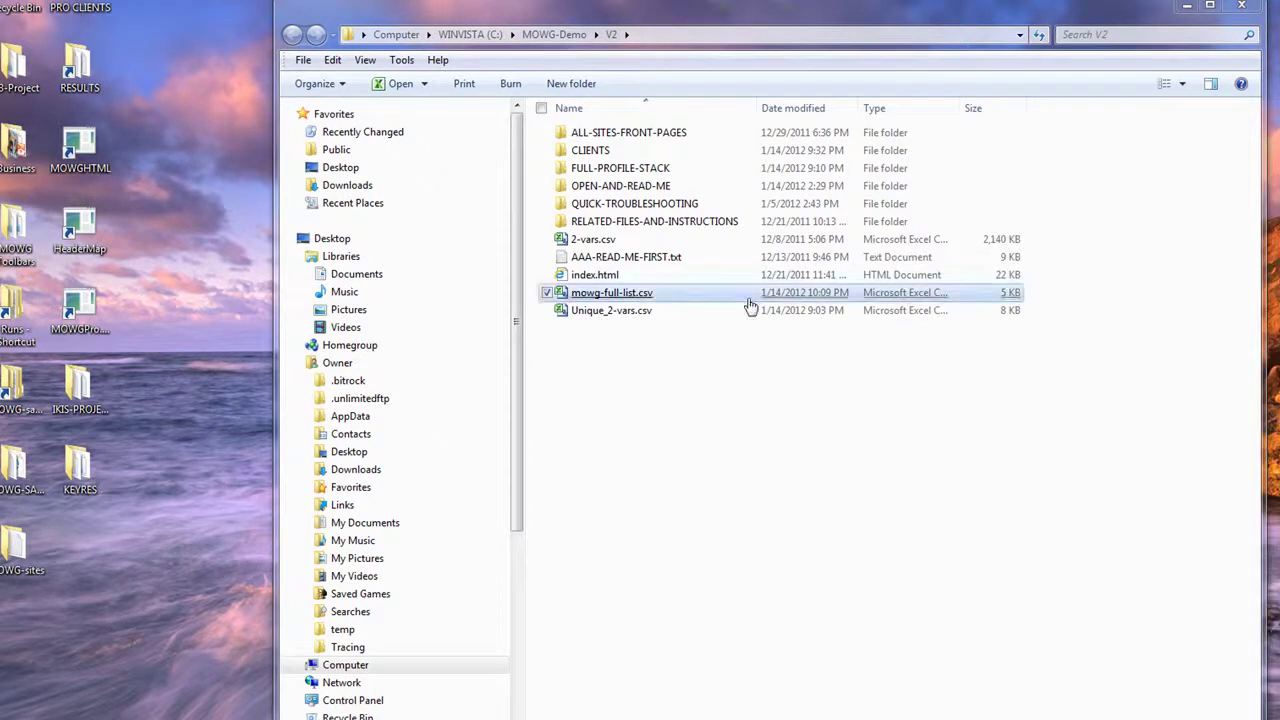
left_click(593, 241)
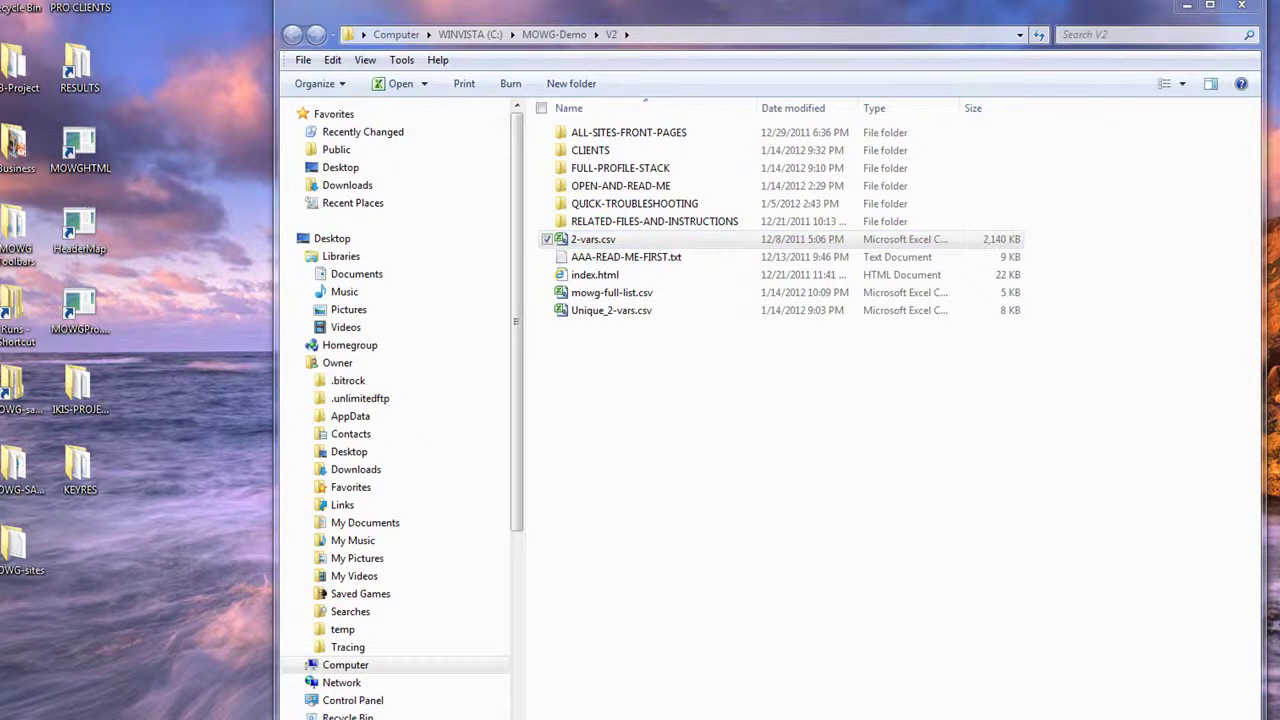
left_click_drag(1279, 14, 720, 10)
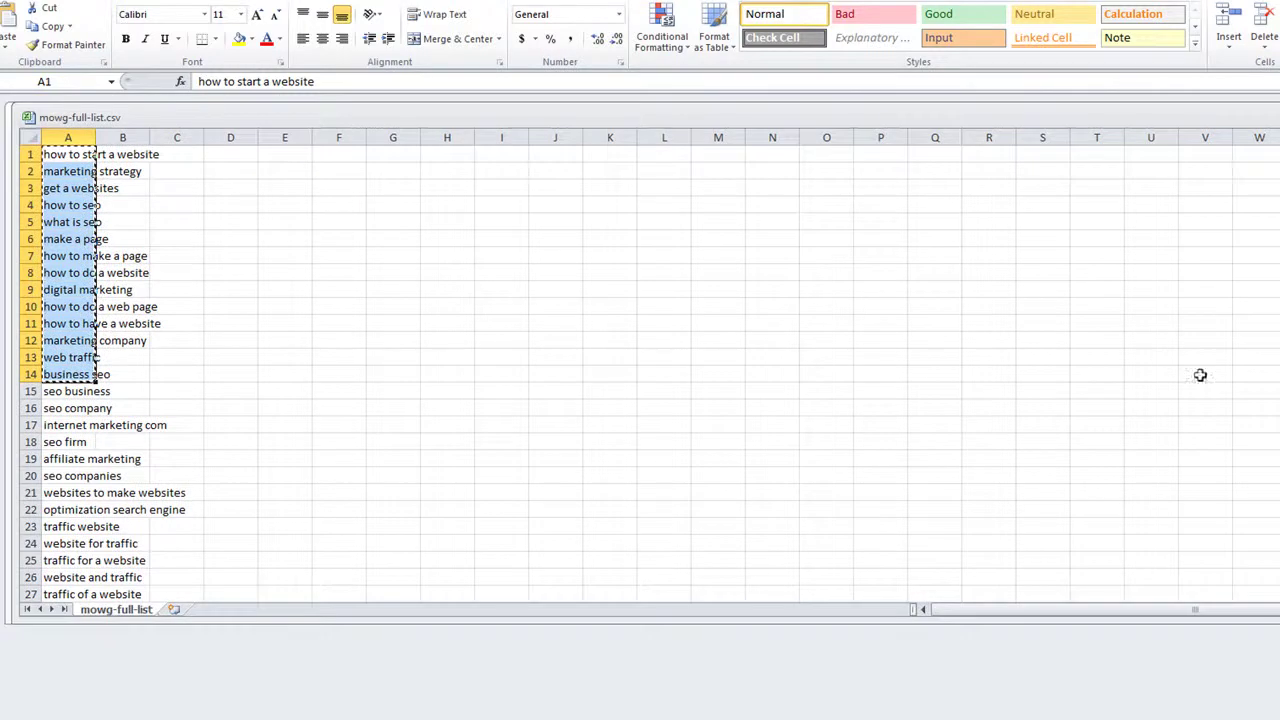
Paste the fourteen copied keywords into A2:A15 of 2-vars.csv, replacing the Seattle phrases
left_click_drag(338, 122, 688, 303)
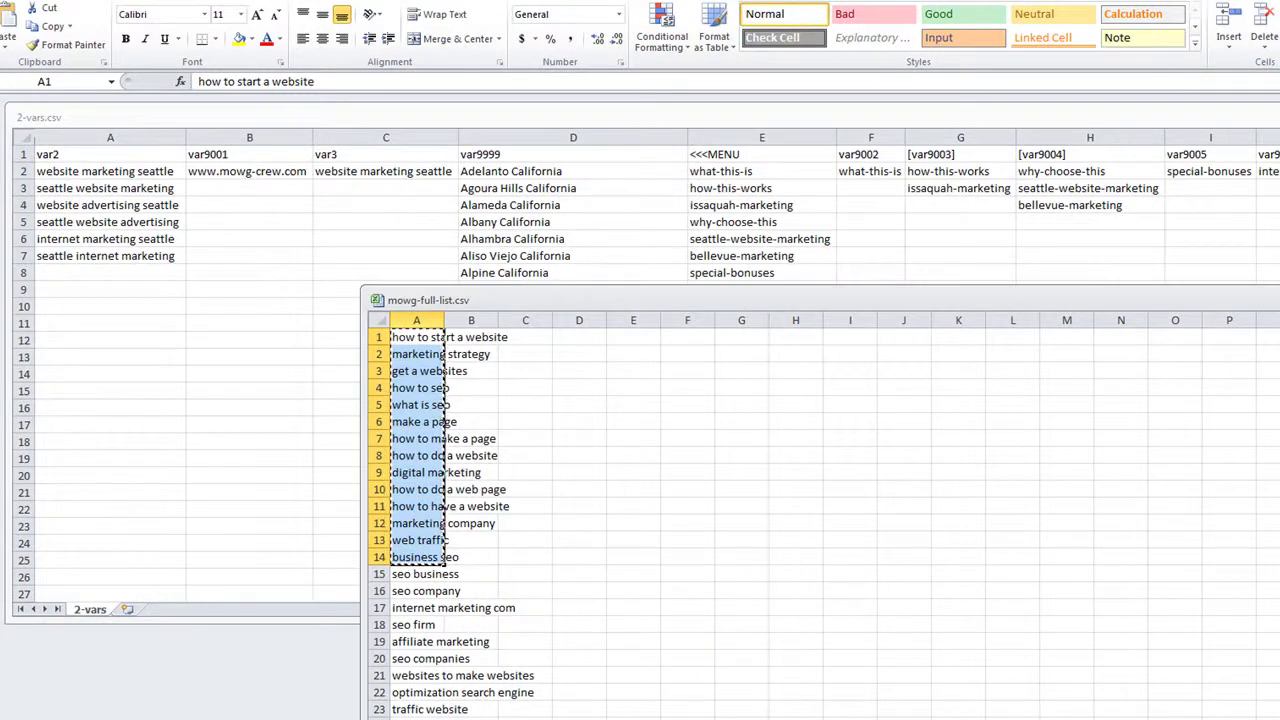
left_click(733, 222)
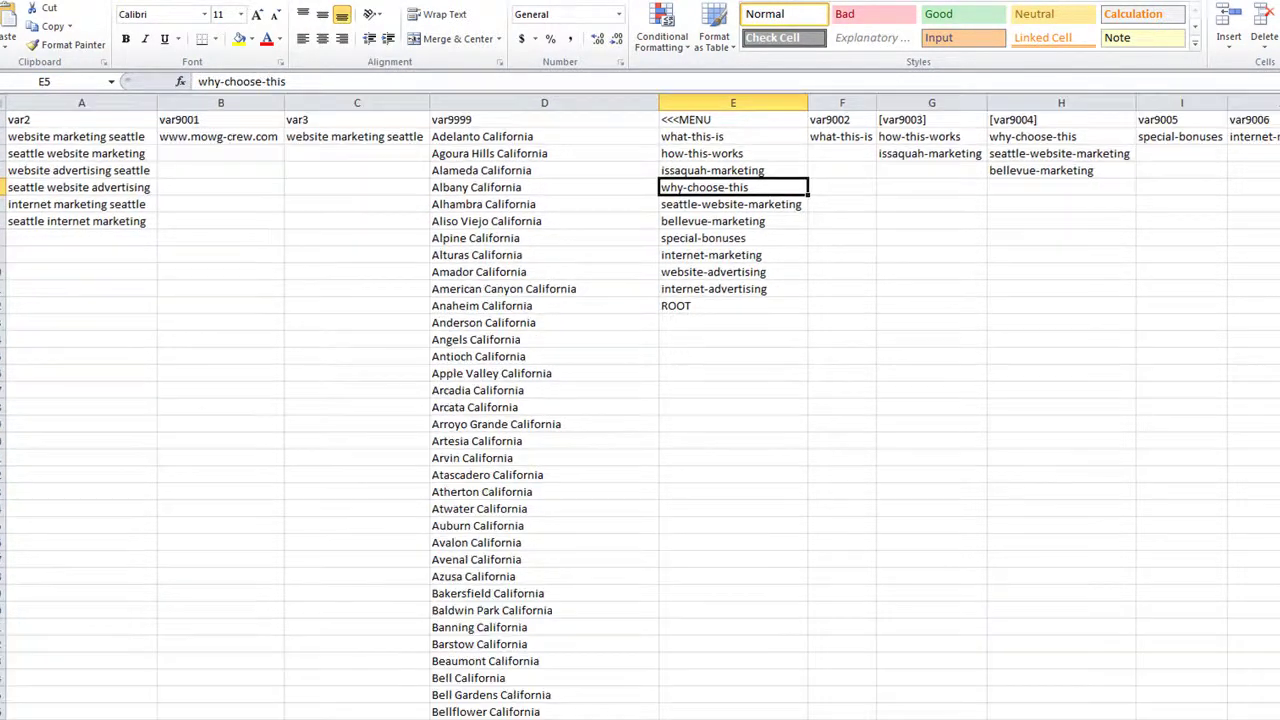
left_click(85, 207)
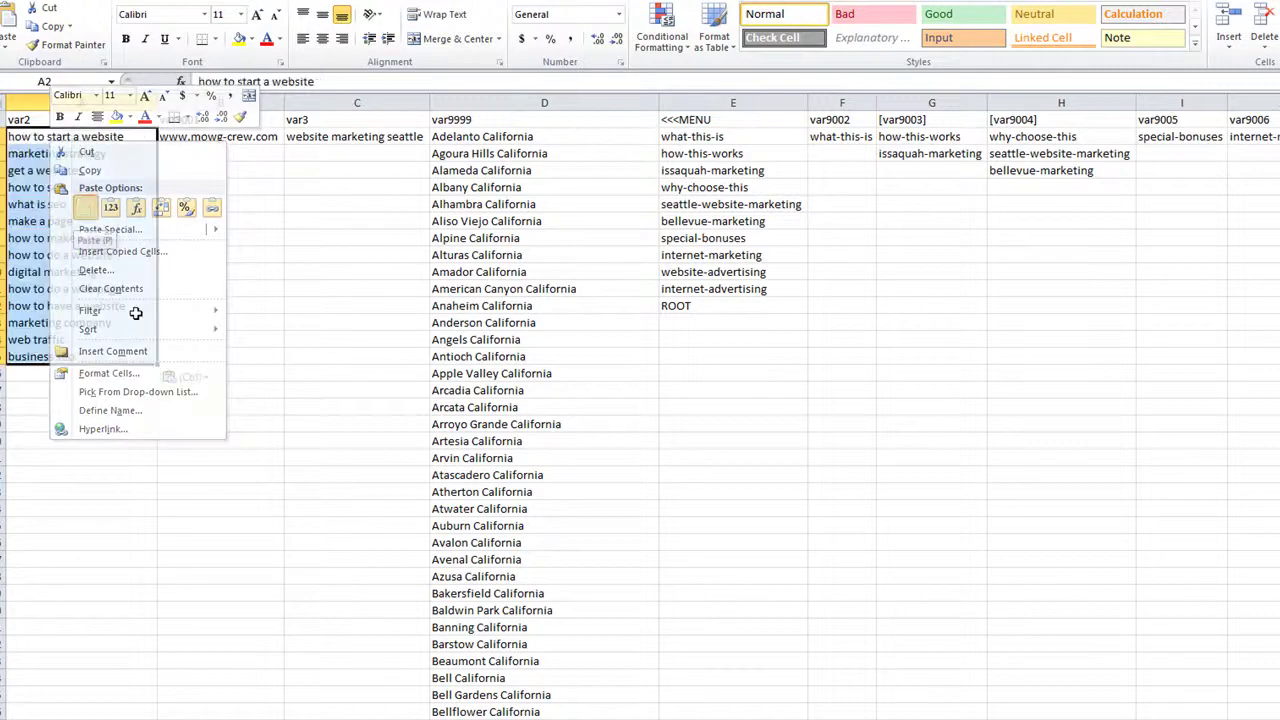
left_click(288, 305)
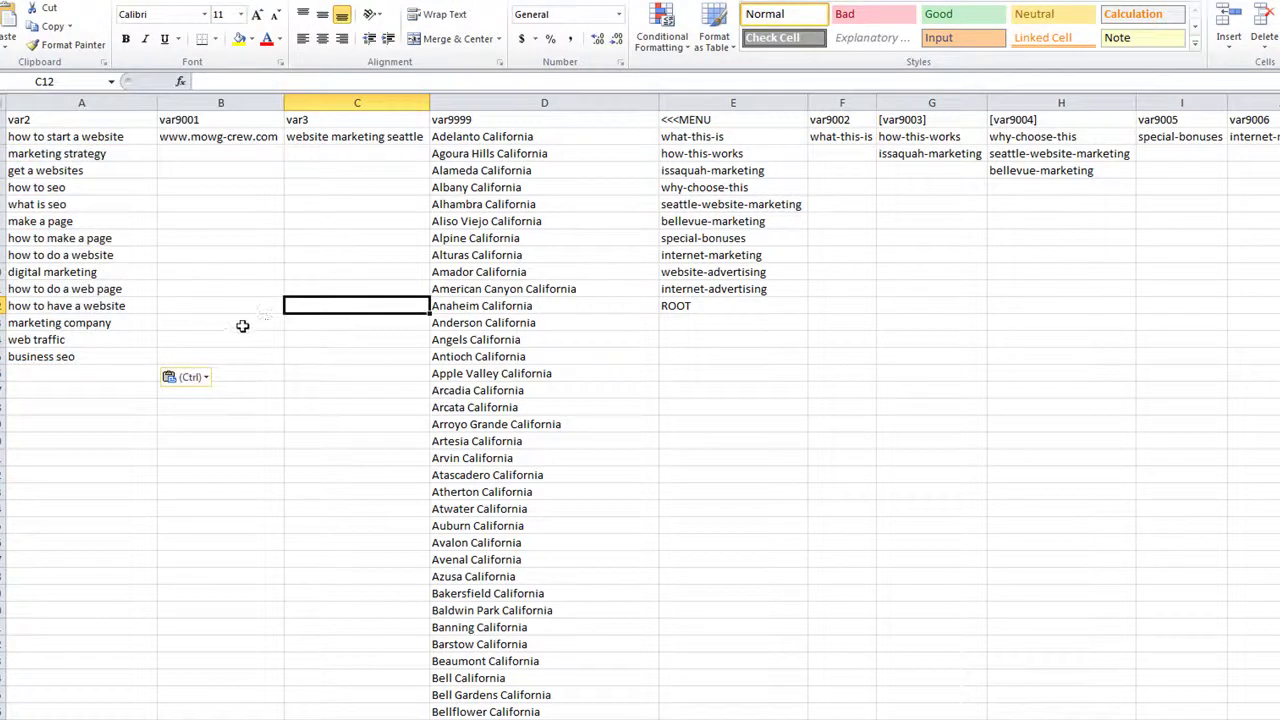
left_click(226, 138)
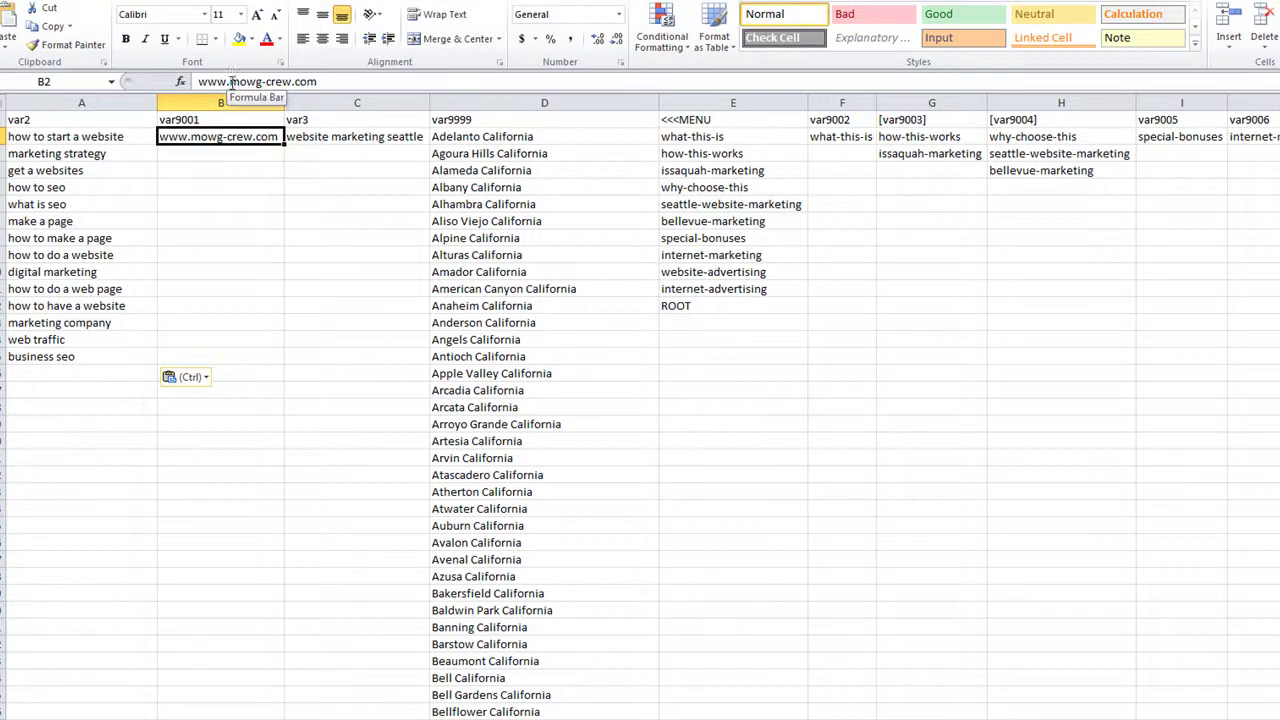
left_click_drag(230, 82, 198, 82)
key("BackSpace")
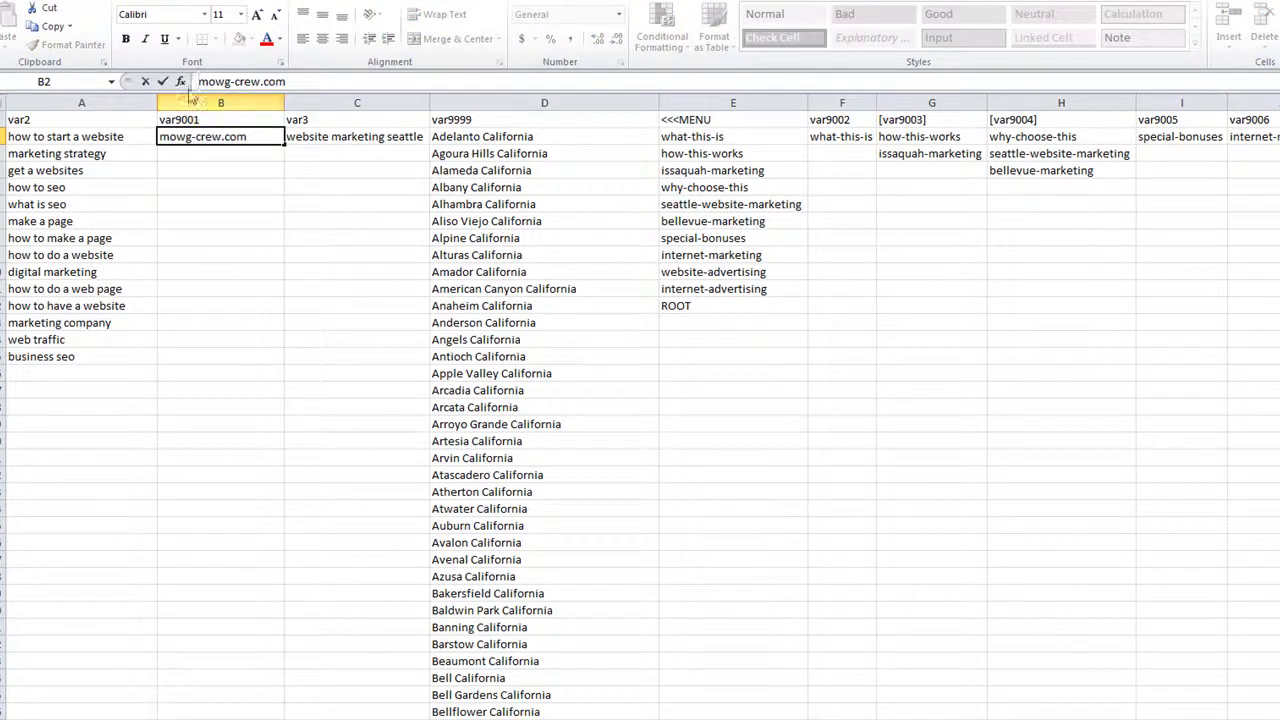
left_click(163, 82)
left_click(197, 255)
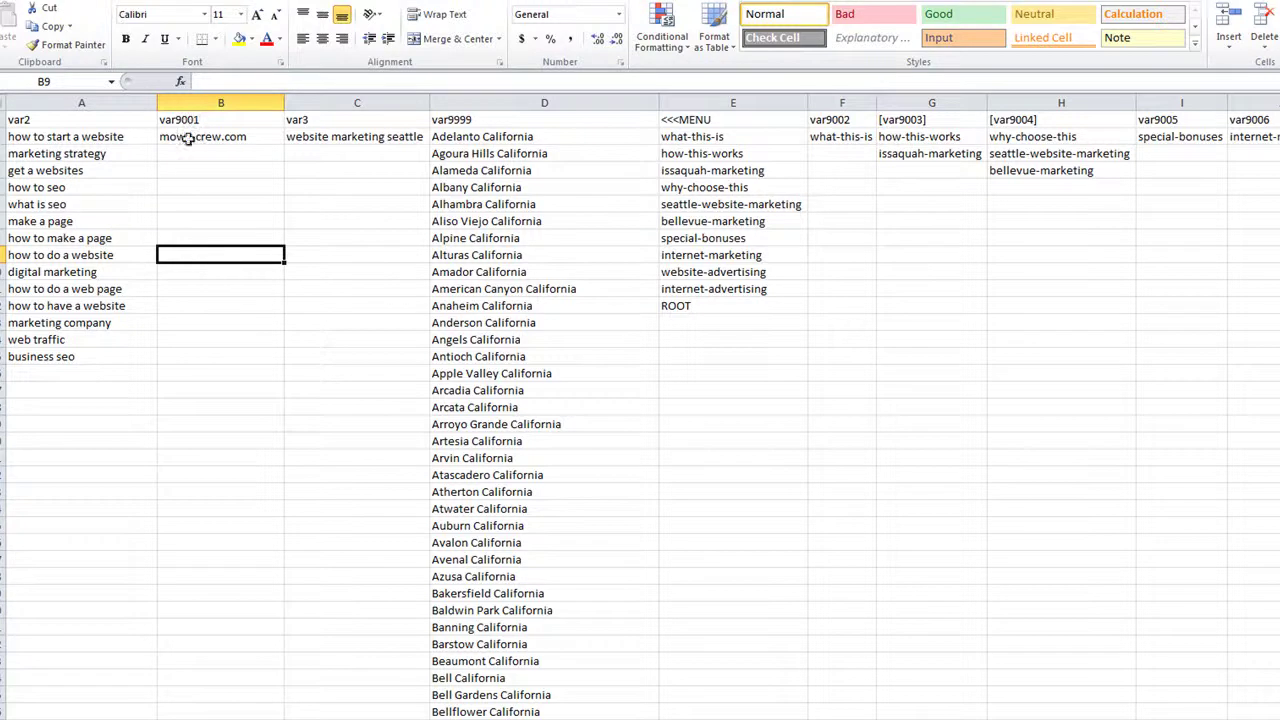
left_click(190, 136)
left_click(198, 82)
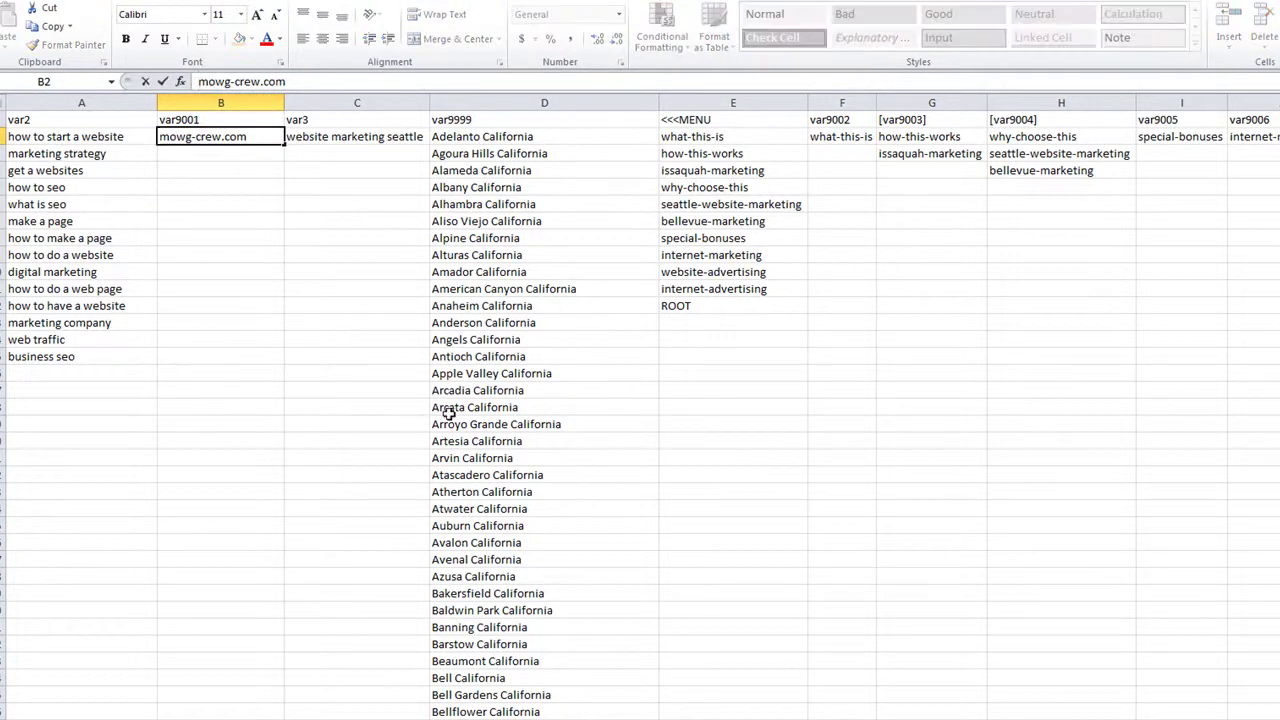
type("www.")
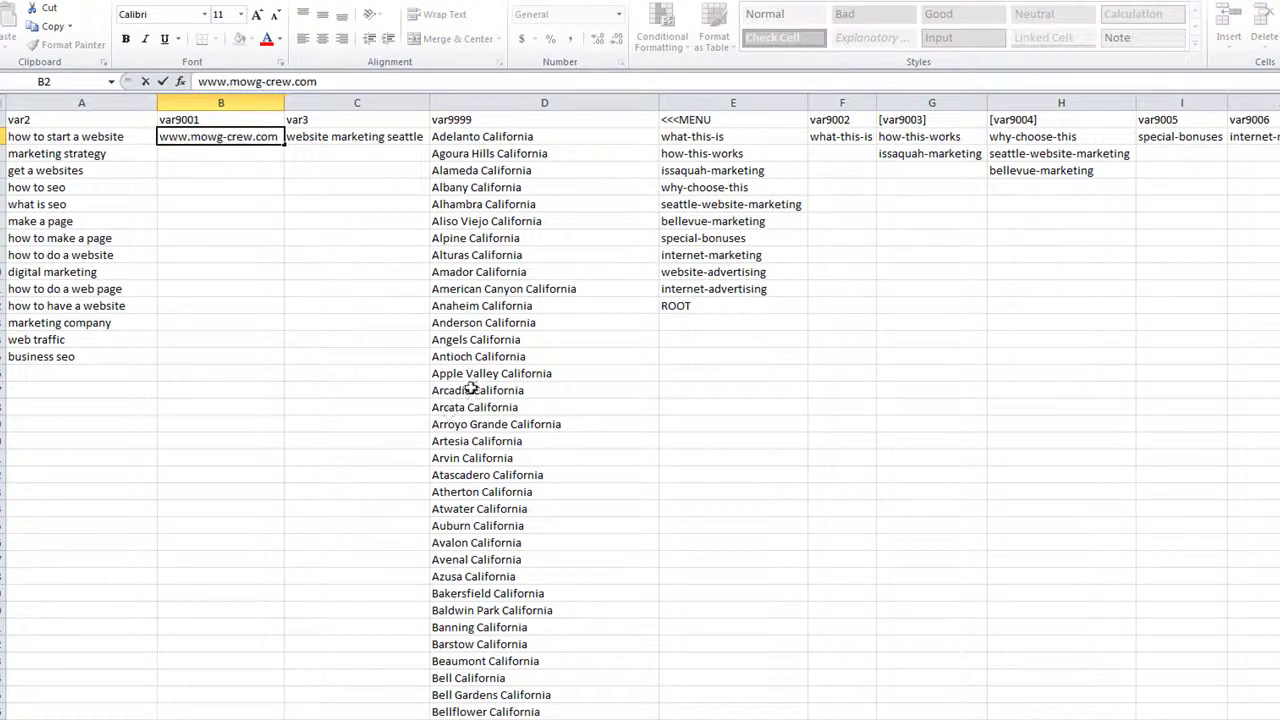
left_click(162, 81)
left_click(248, 374)
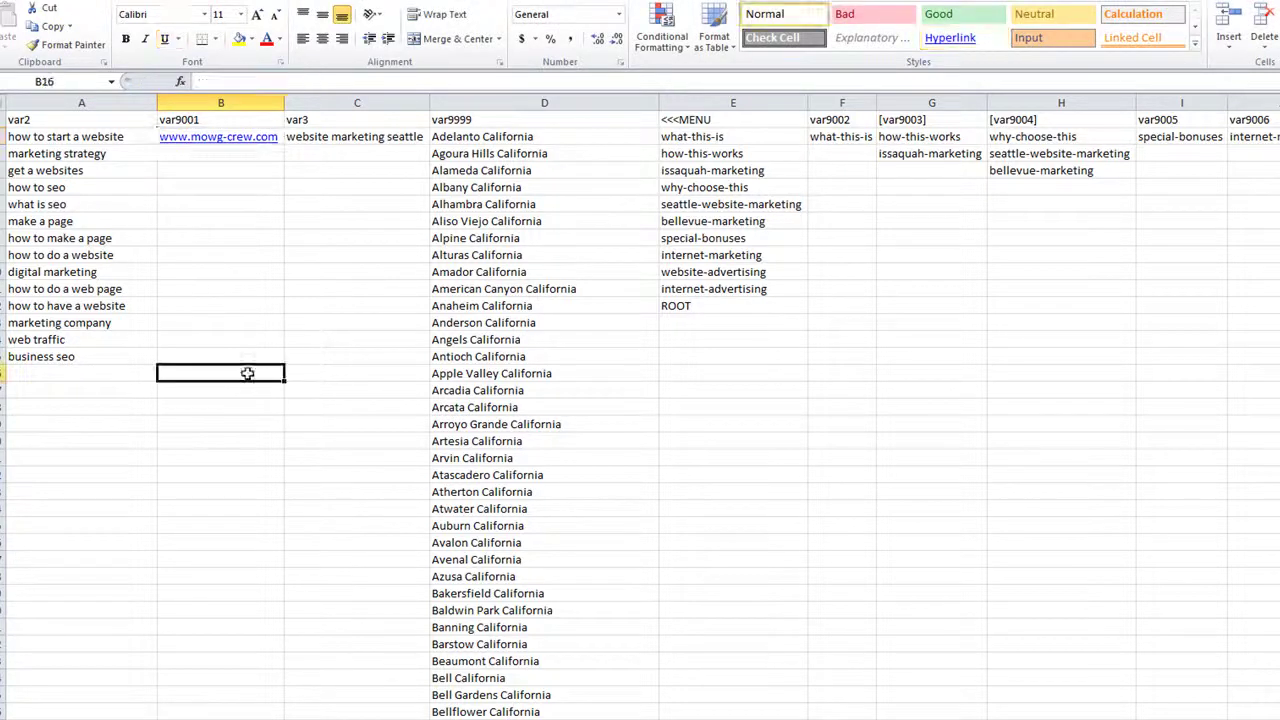
left_click(206, 140)
right_click(208, 139)
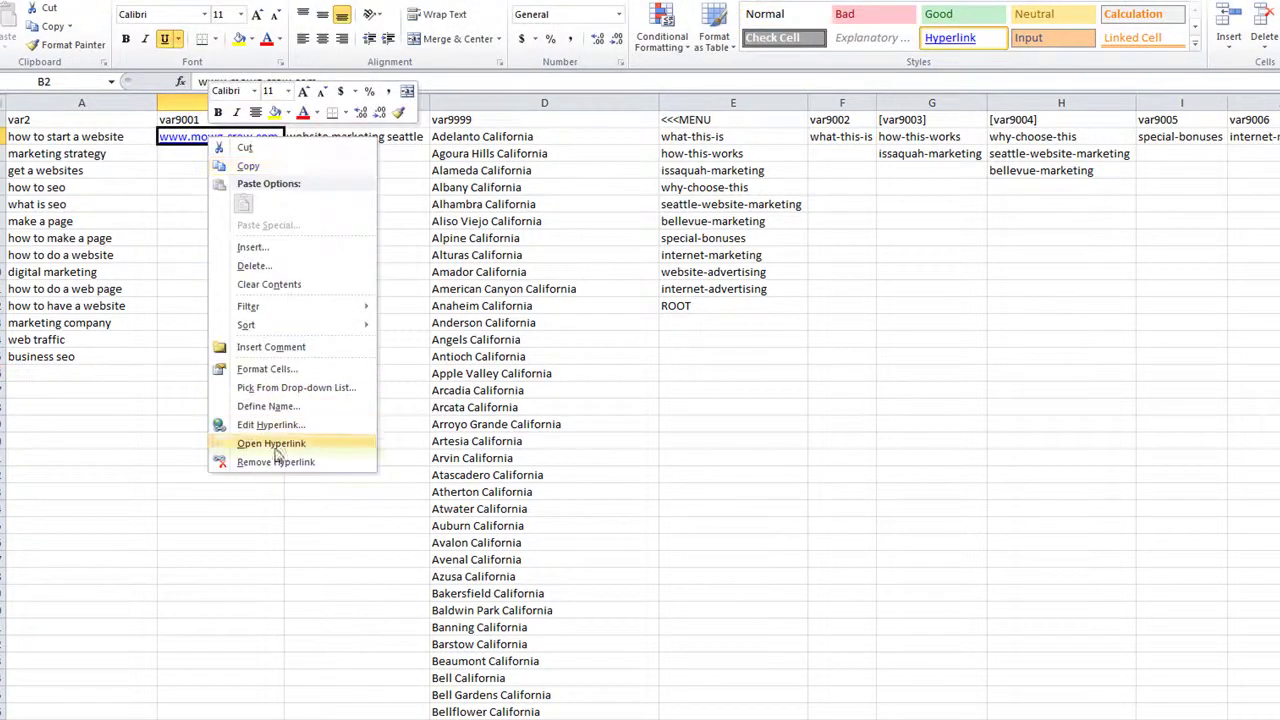
left_click(275, 462)
left_click(228, 150)
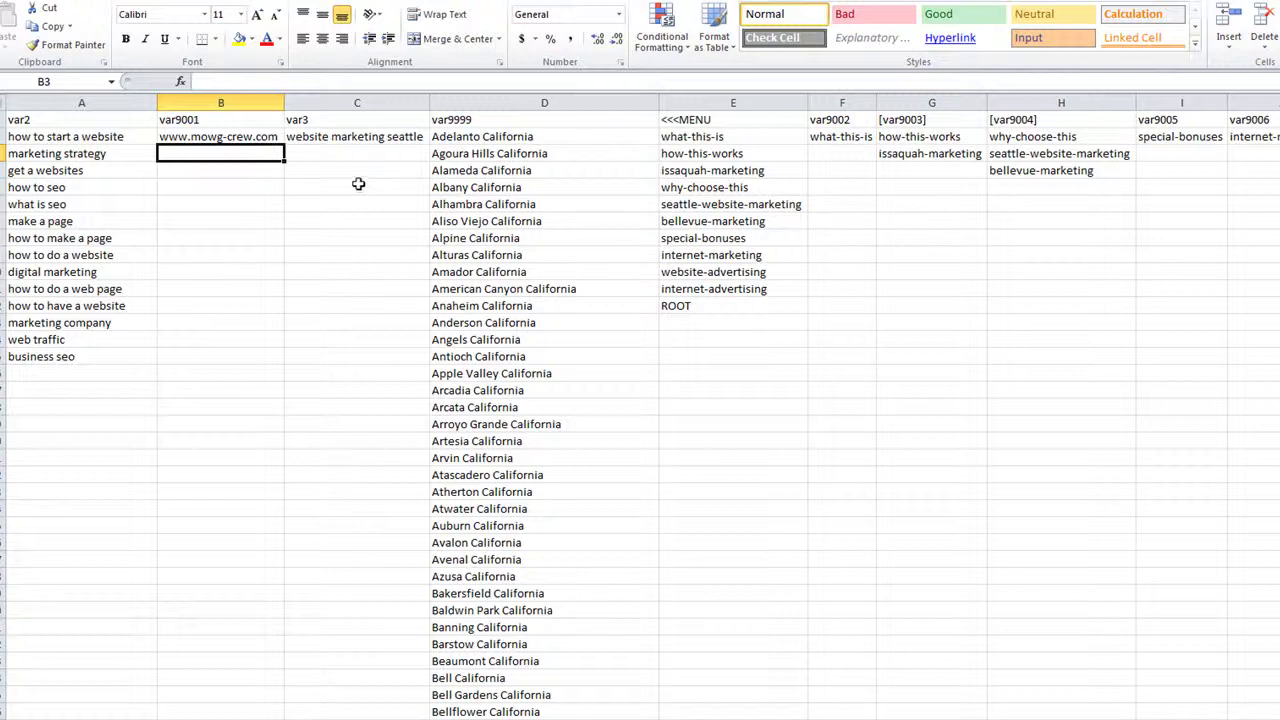
Open the FULL-PROFILE-STACK folder in Explorer and select the 1-BWN-sub.pfl profile
left_click(357, 138)
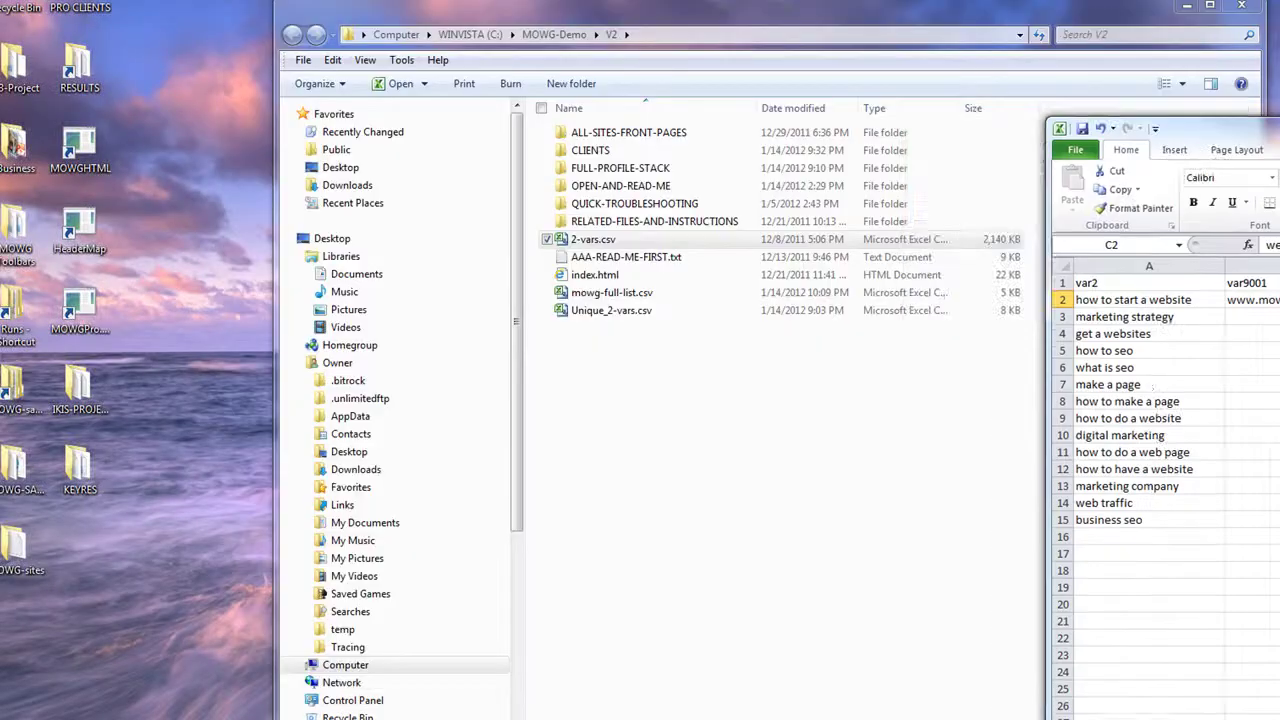
double_click(622, 170)
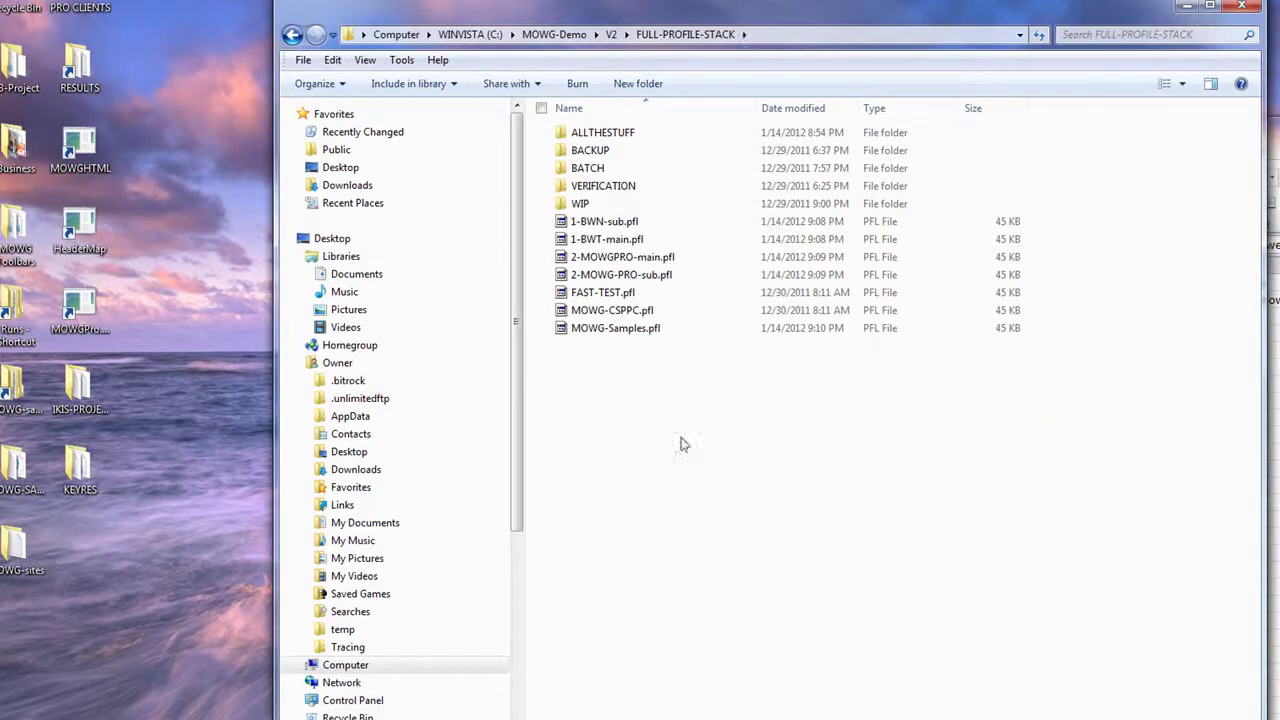
left_click(603, 222)
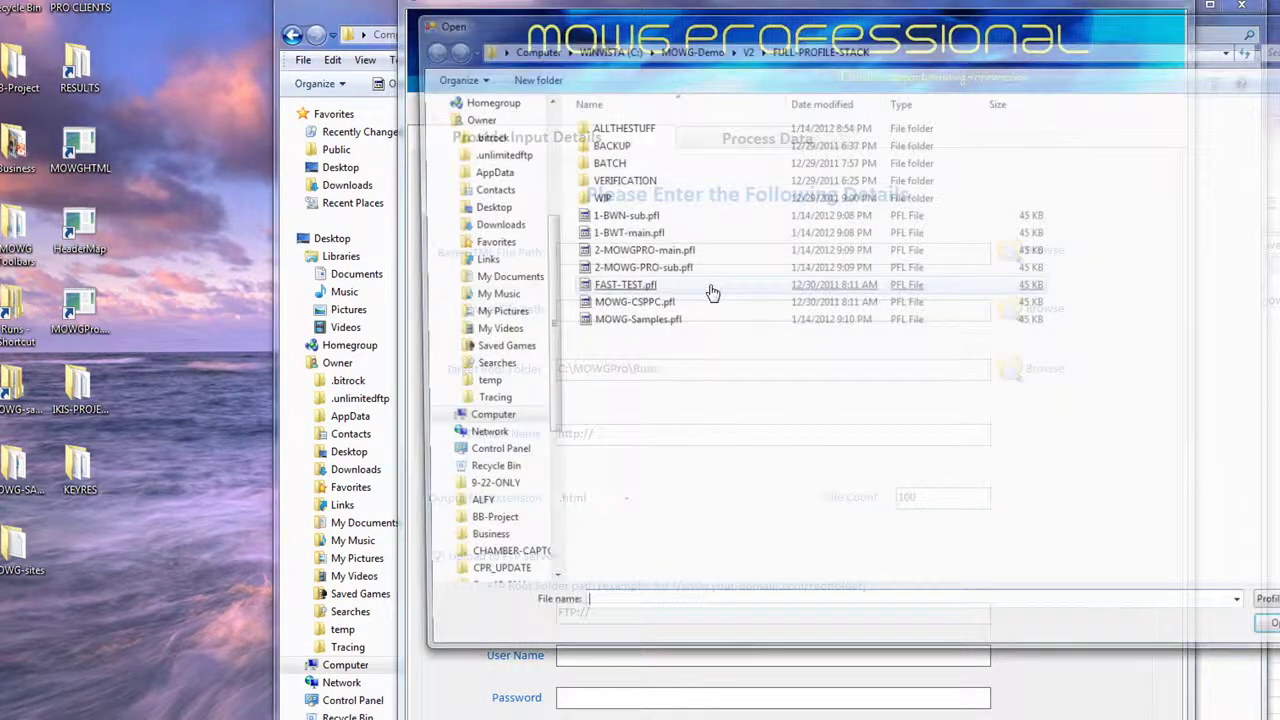
Load 1-BWN-sub.pfl and copy 'building-websites' from the end of its Domain Name field
left_click(620, 214)
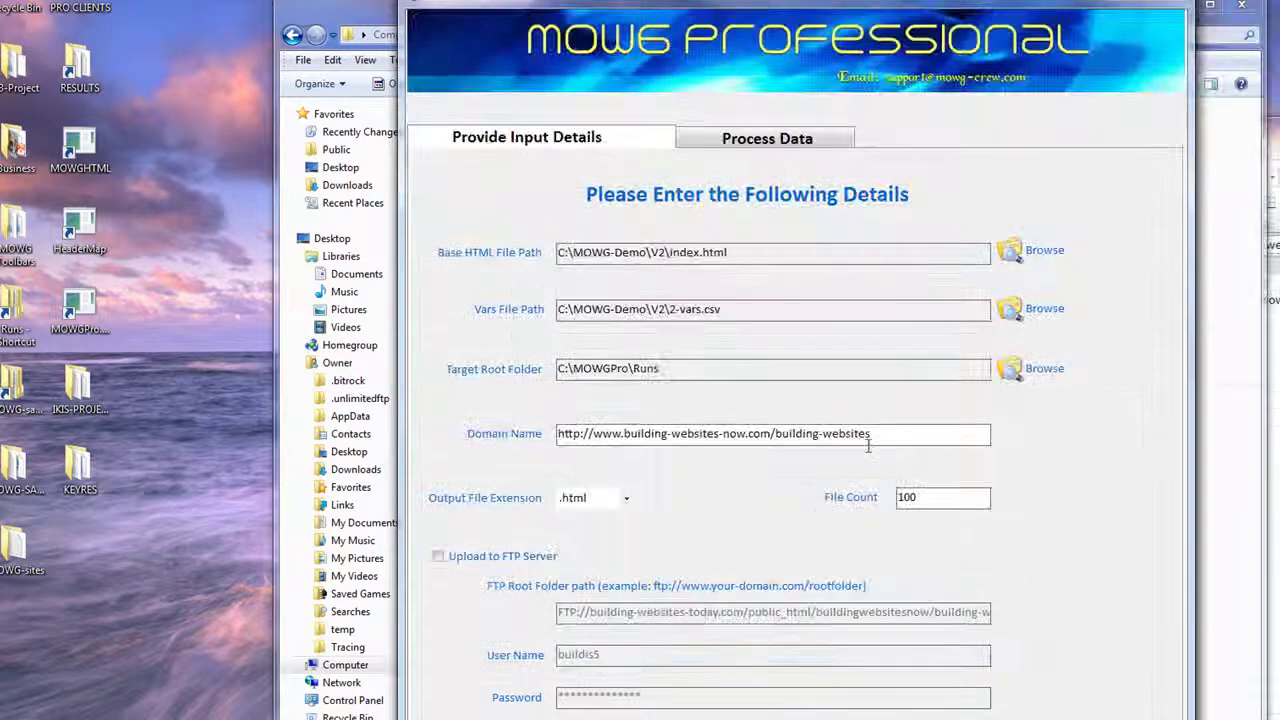
left_click_drag(871, 434, 773, 435)
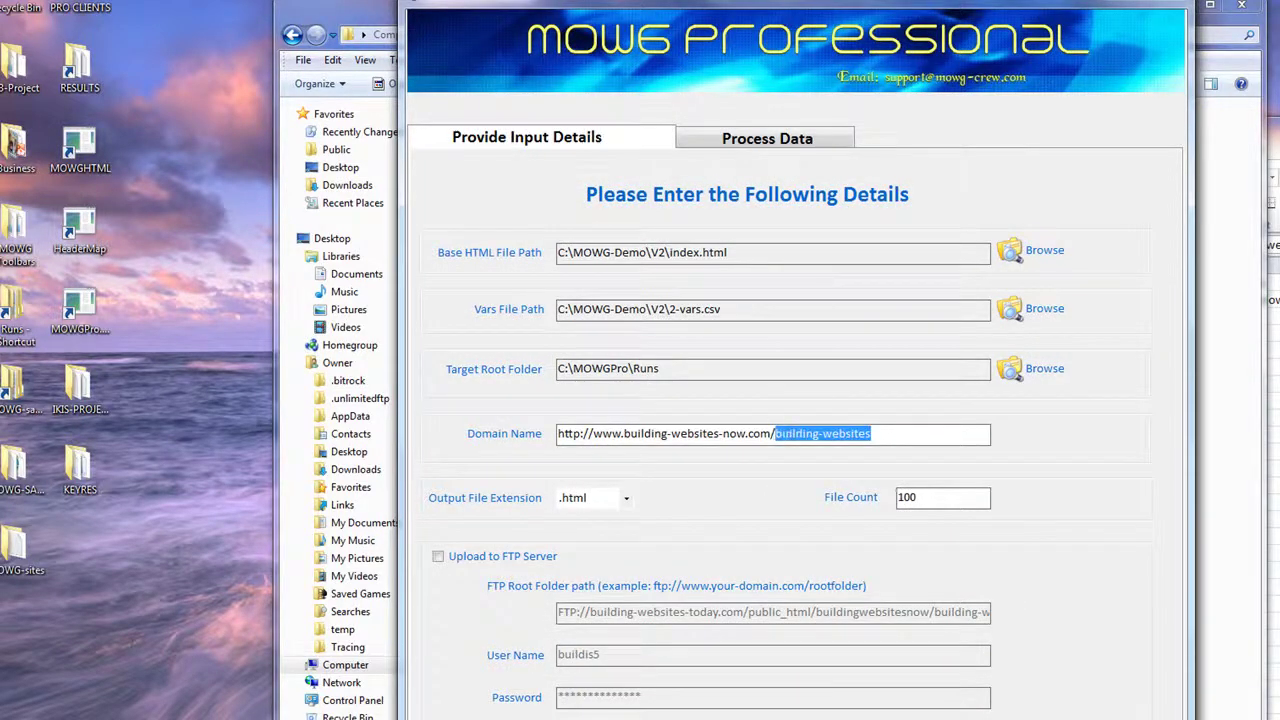
right_click(786, 434)
left_click(857, 490)
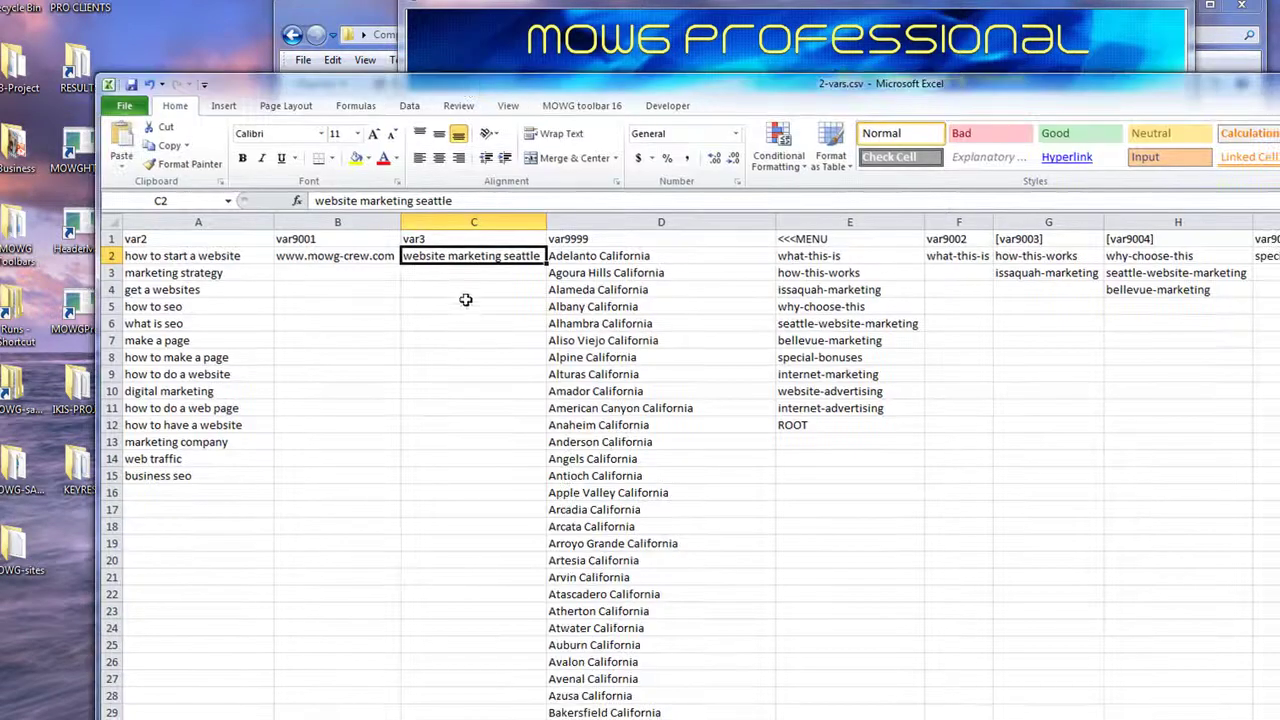
Paste building-websites into C2 as text only, replacing website marketing seattle
right_click(466, 258)
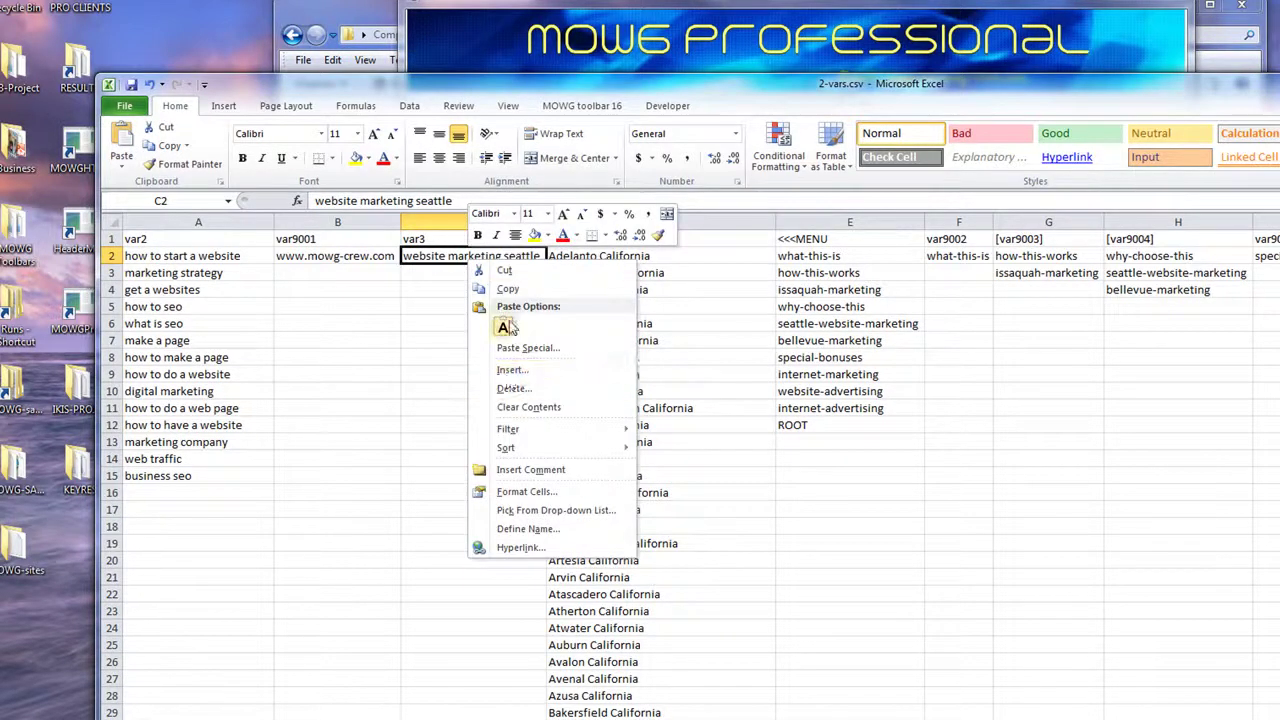
left_click(504, 332)
left_click(490, 323)
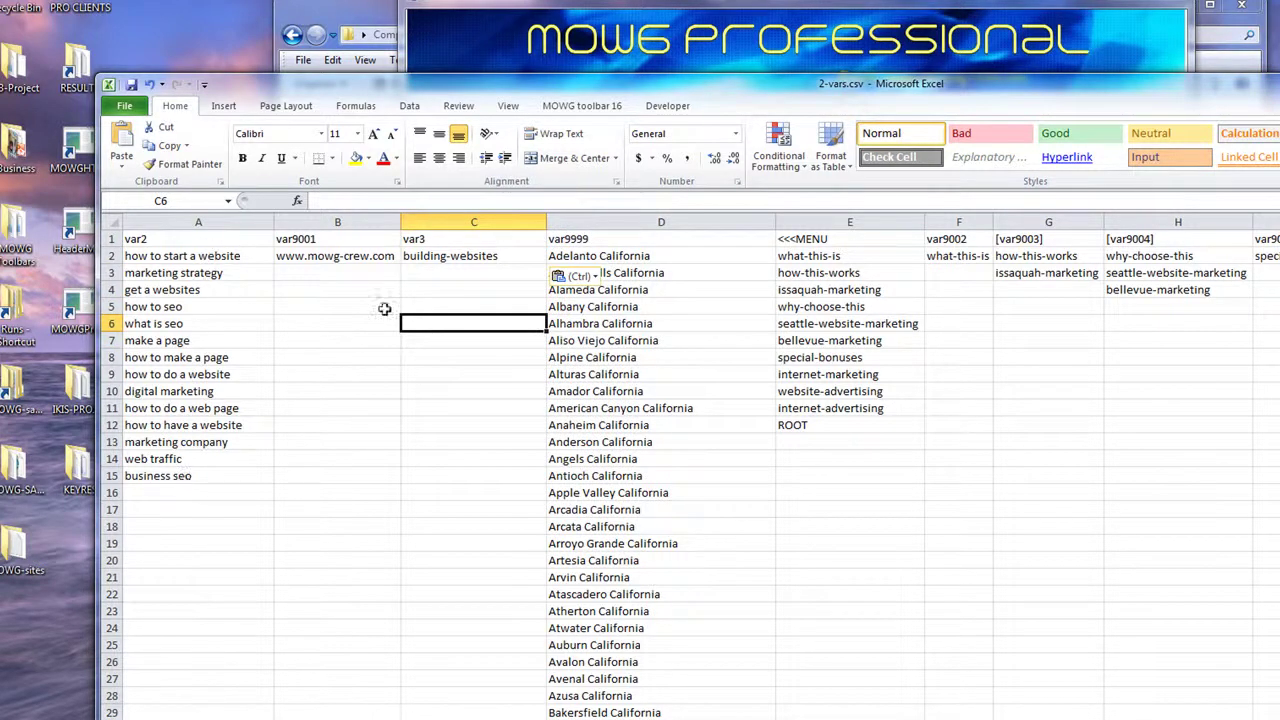
left_click_drag(400, 84, 1262, 229)
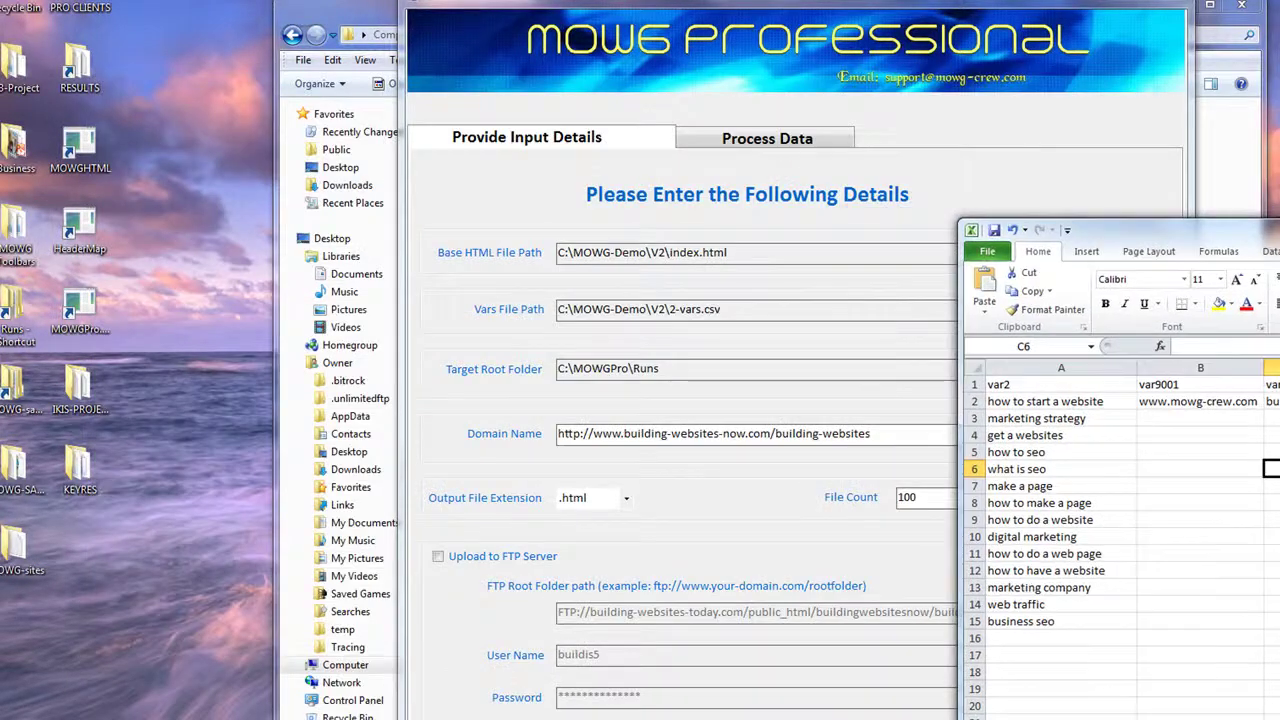
Close MOWG Professional without saving, then check the column A keywords and building-websites in C2
left_click(1178, 5)
left_click(843, 466)
left_click(1047, 437)
left_click(1058, 505)
left_click(1040, 587)
left_click(1270, 401)
left_click_drag(1150, 229, 321, 95)
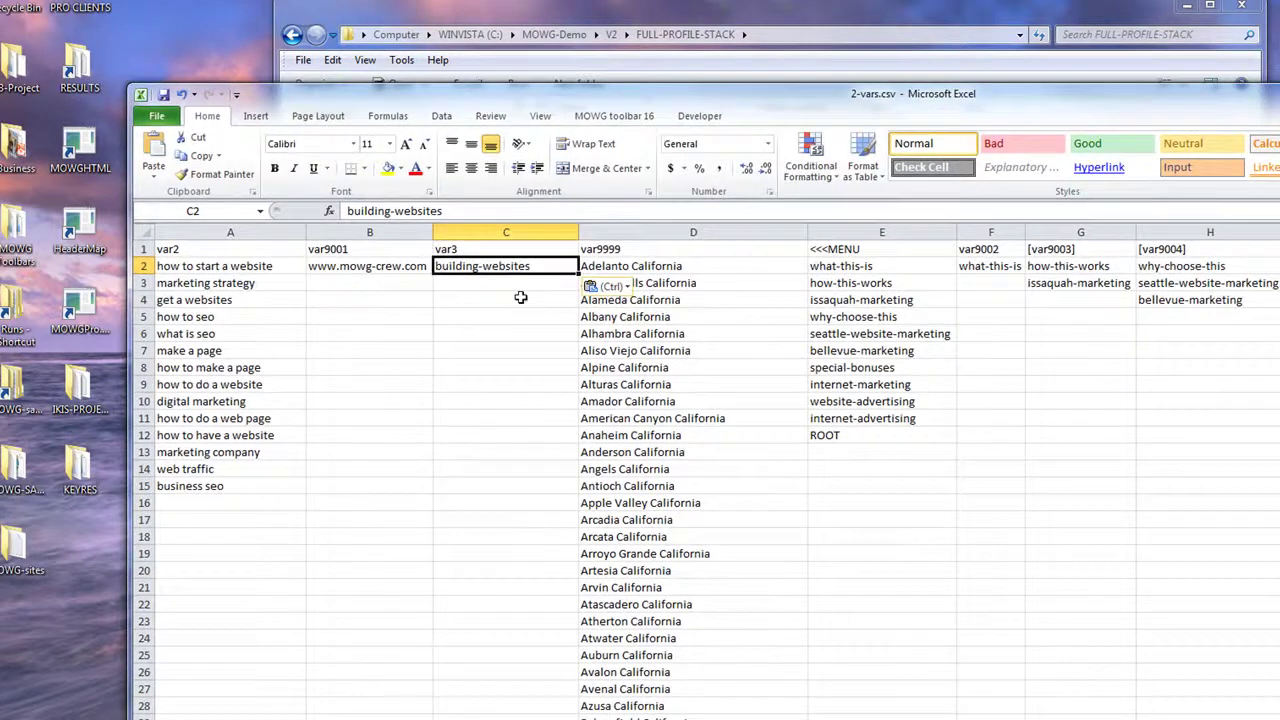
Change the C2 value to 'building websites' with a space instead of the hyphen
left_click(395, 211)
key("BackSpace")
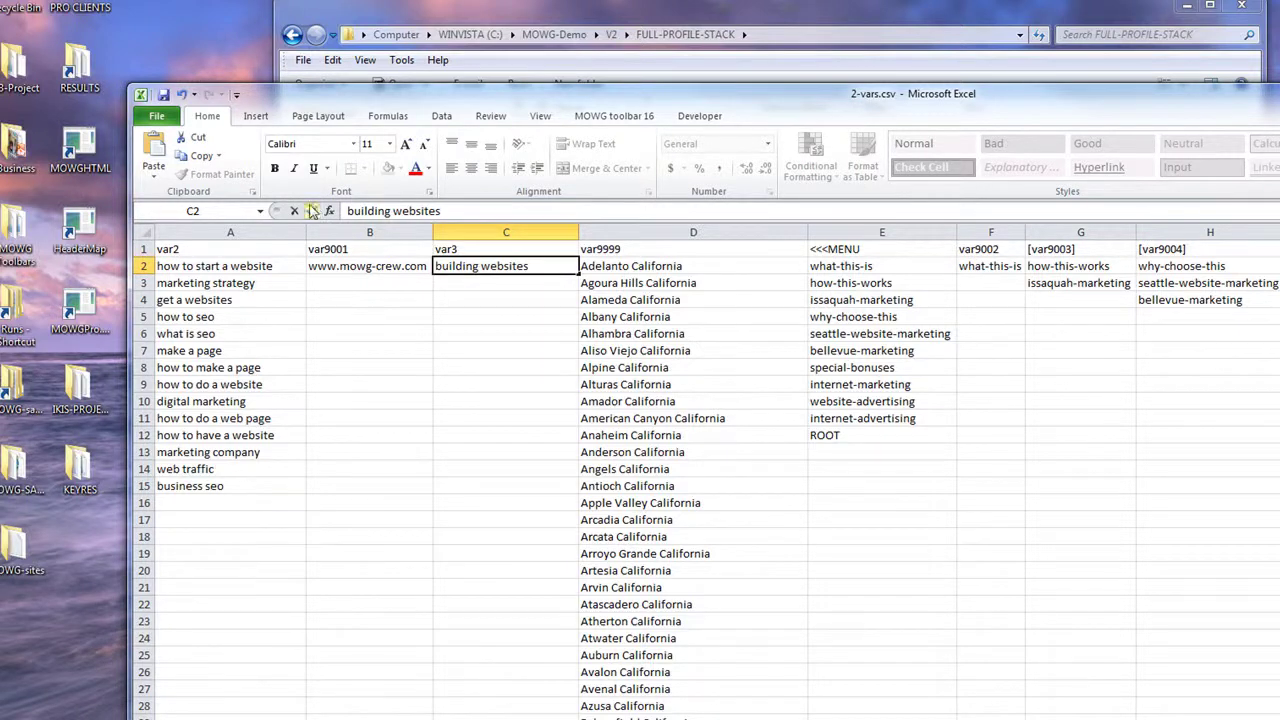
left_click(312, 211)
left_click(508, 436)
Review the keyword list in A2:A15 and the new 'building websites' value in C2
left_click_drag(207, 265, 205, 486)
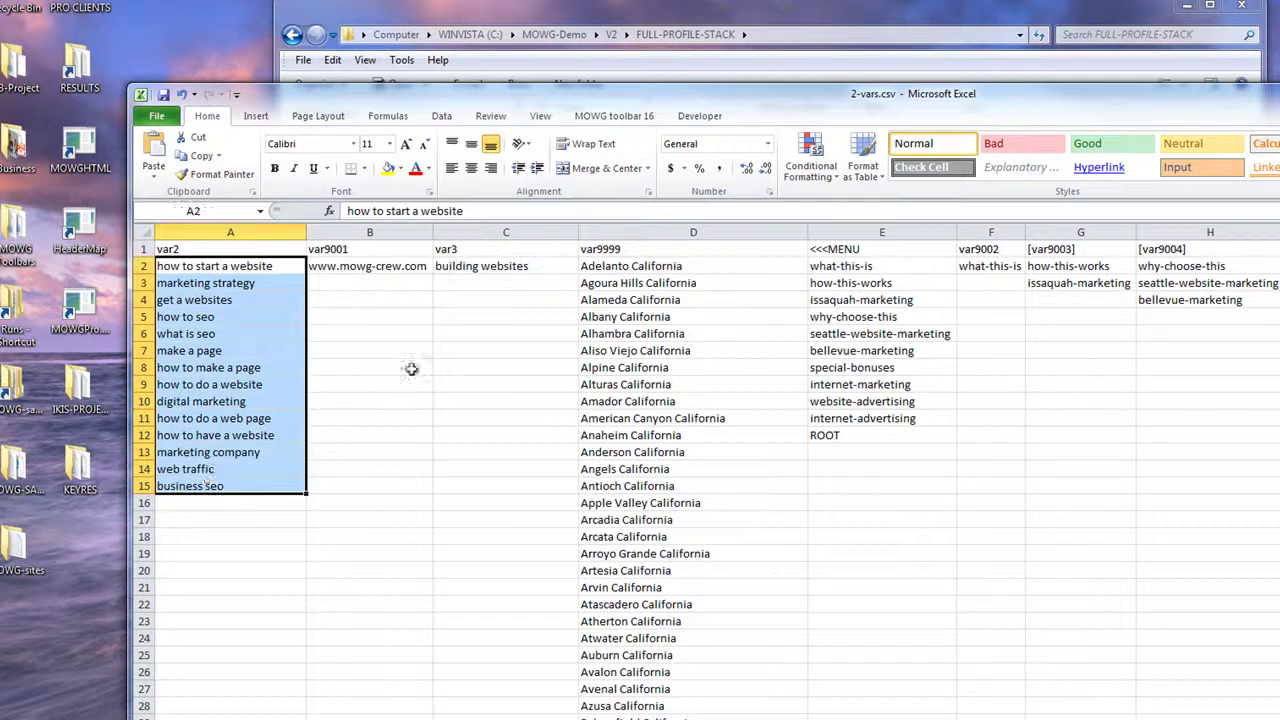
left_click(487, 265)
left_click(509, 418)
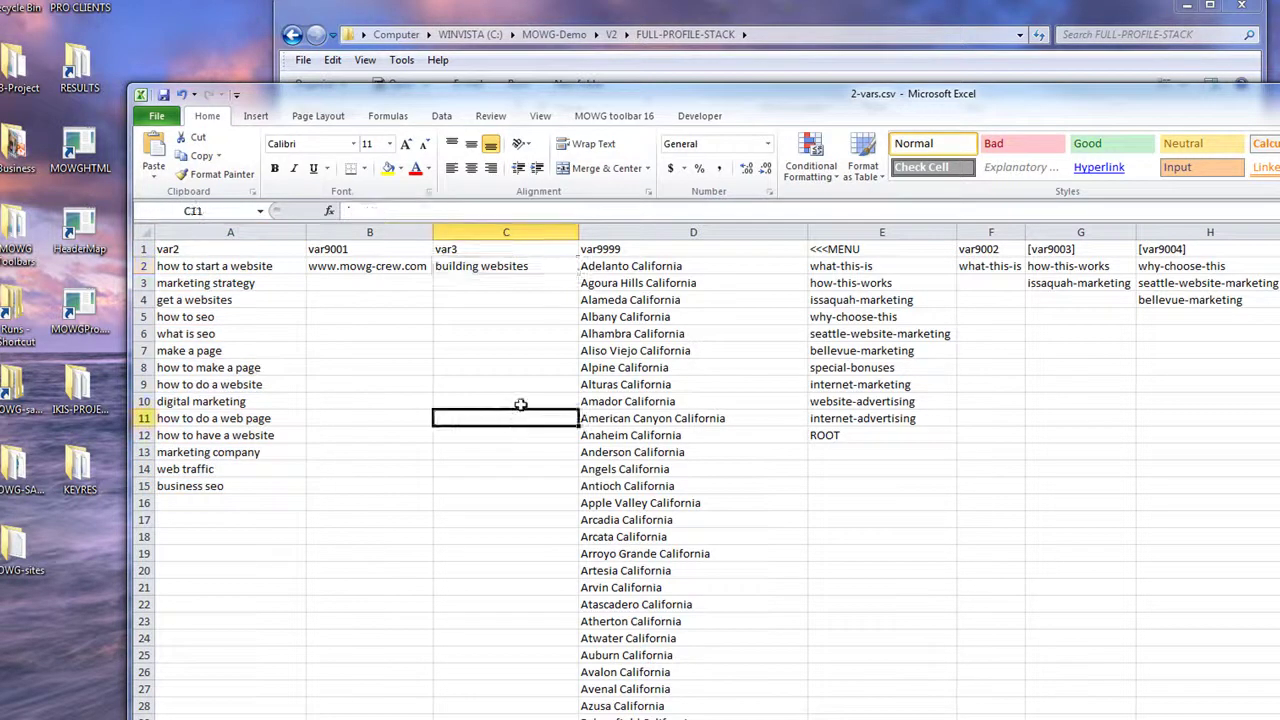
left_click(508, 265)
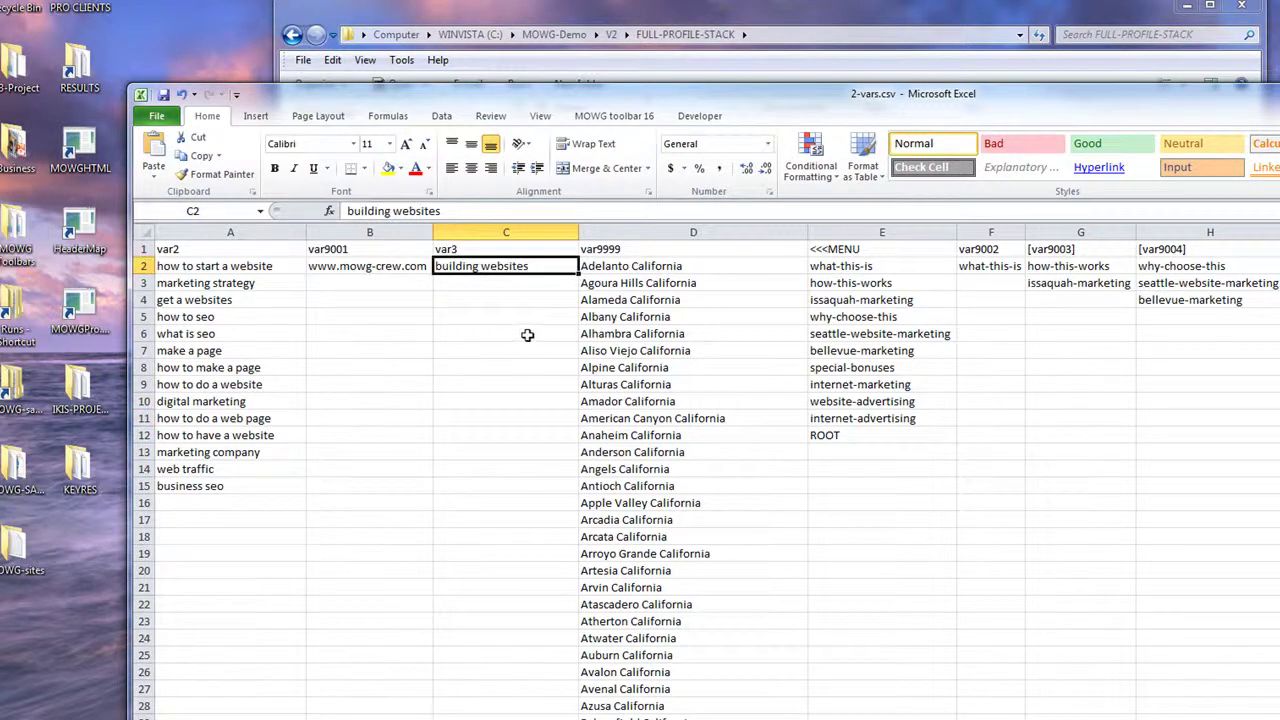
left_click(230, 283)
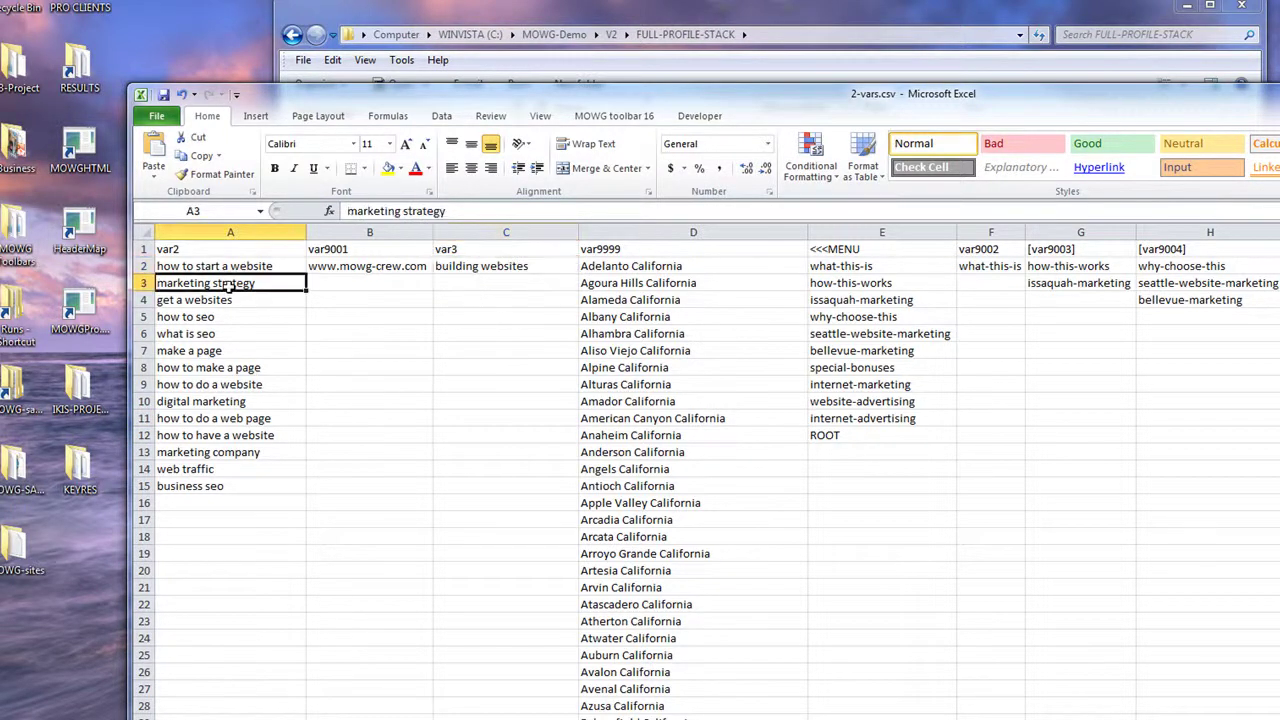
left_click(449, 268)
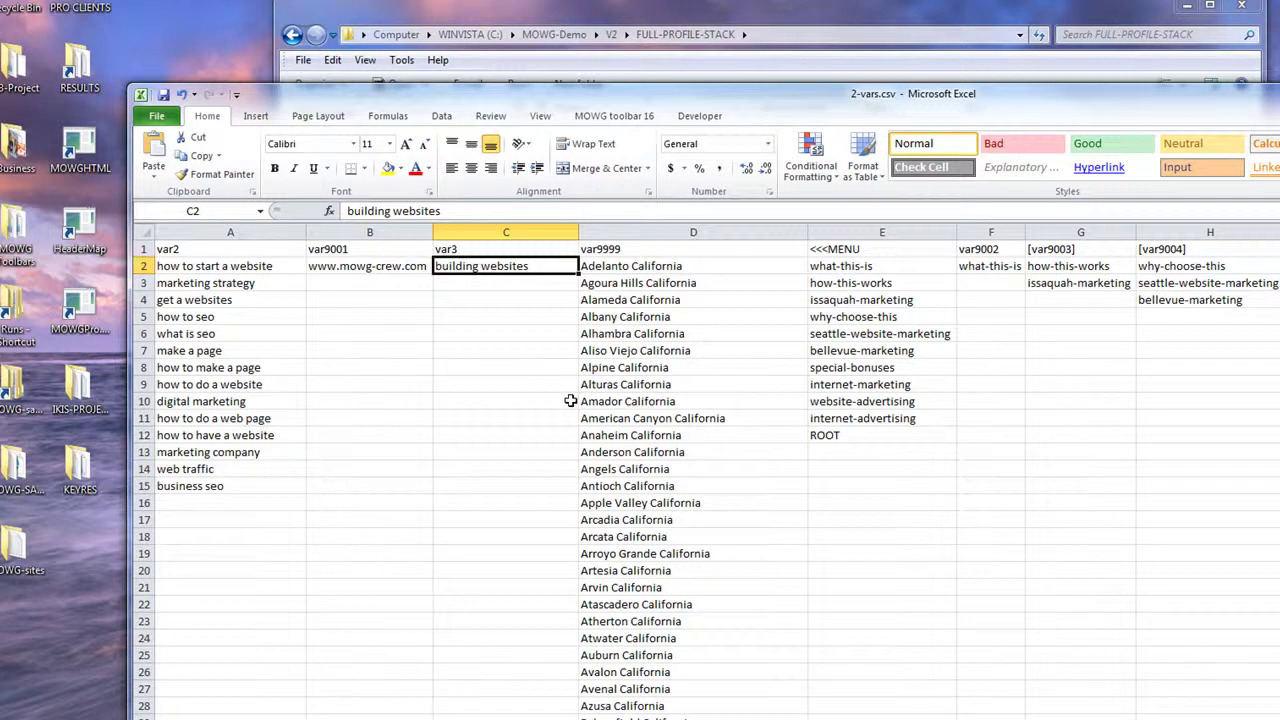
left_click_drag(576, 101, 585, 496)
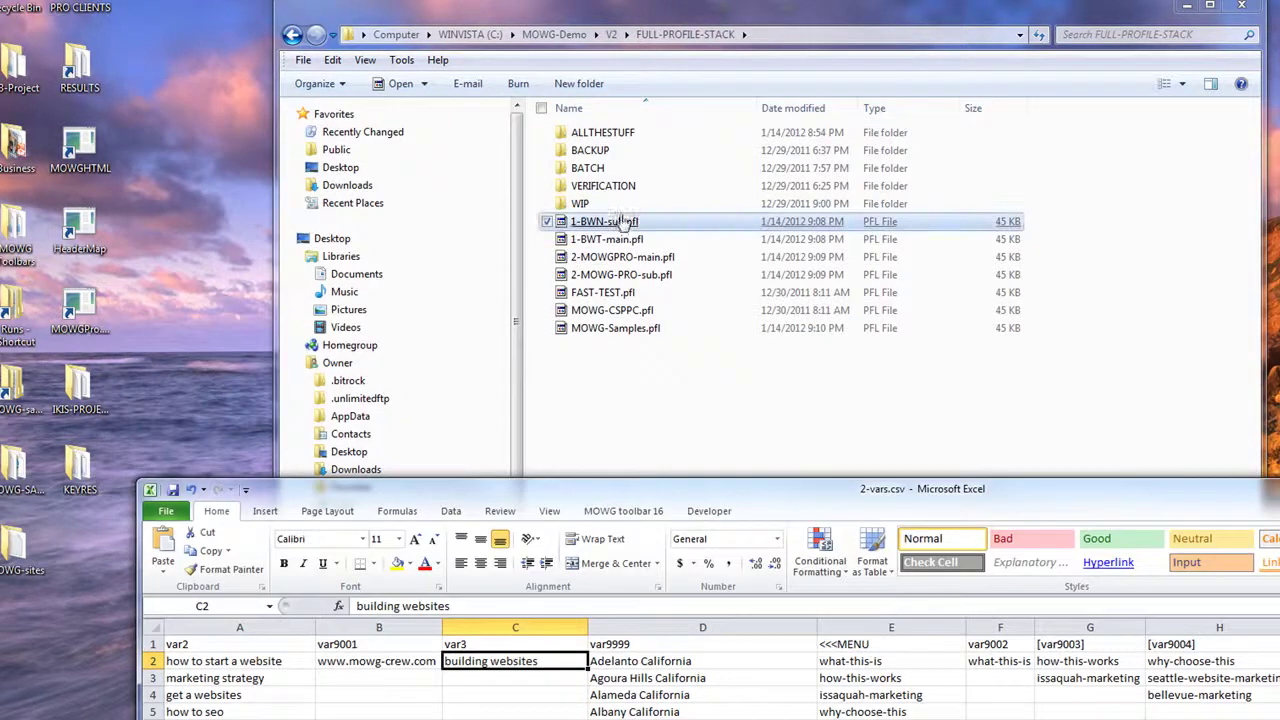
left_click_drag(685, 495, 592, 56)
left_click(384, 263)
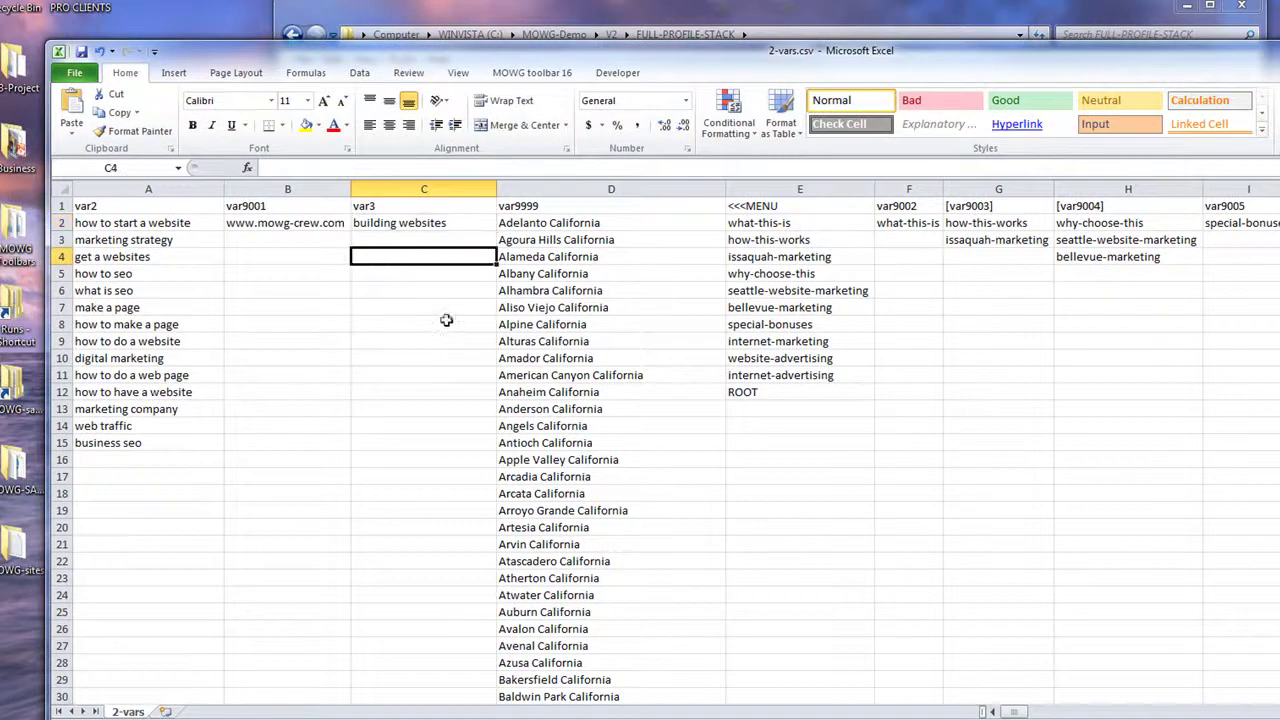
Scroll through and review the city entries in column D
left_click(586, 223)
scroll(633, 422, "down", 18)
scroll(633, 426, "down", 15)
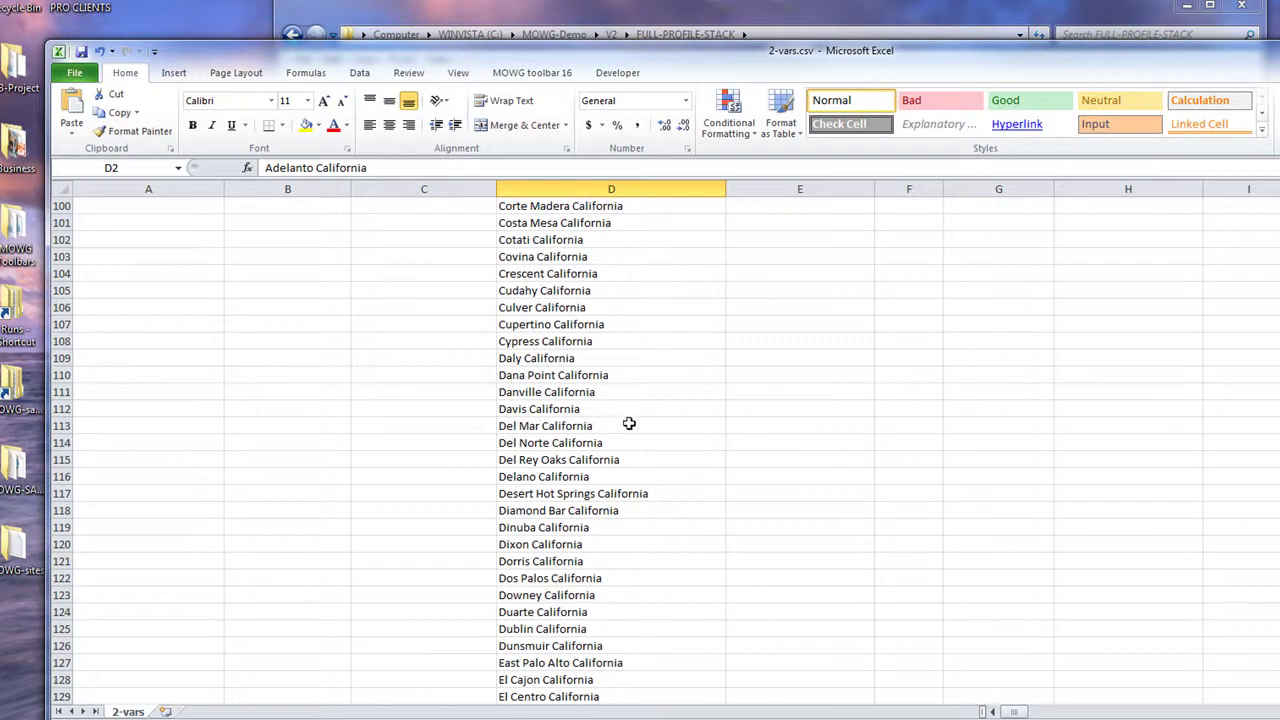
scroll(629, 423, "up", 20)
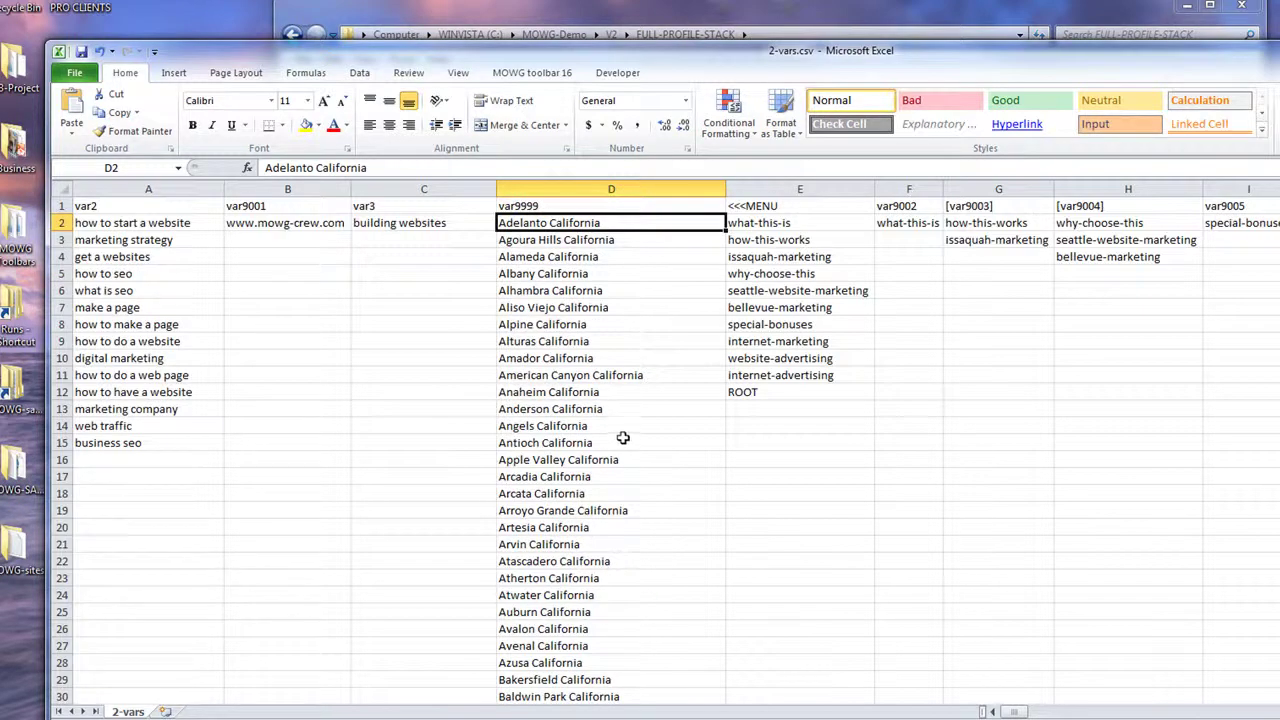
scroll(581, 391, "down", 20)
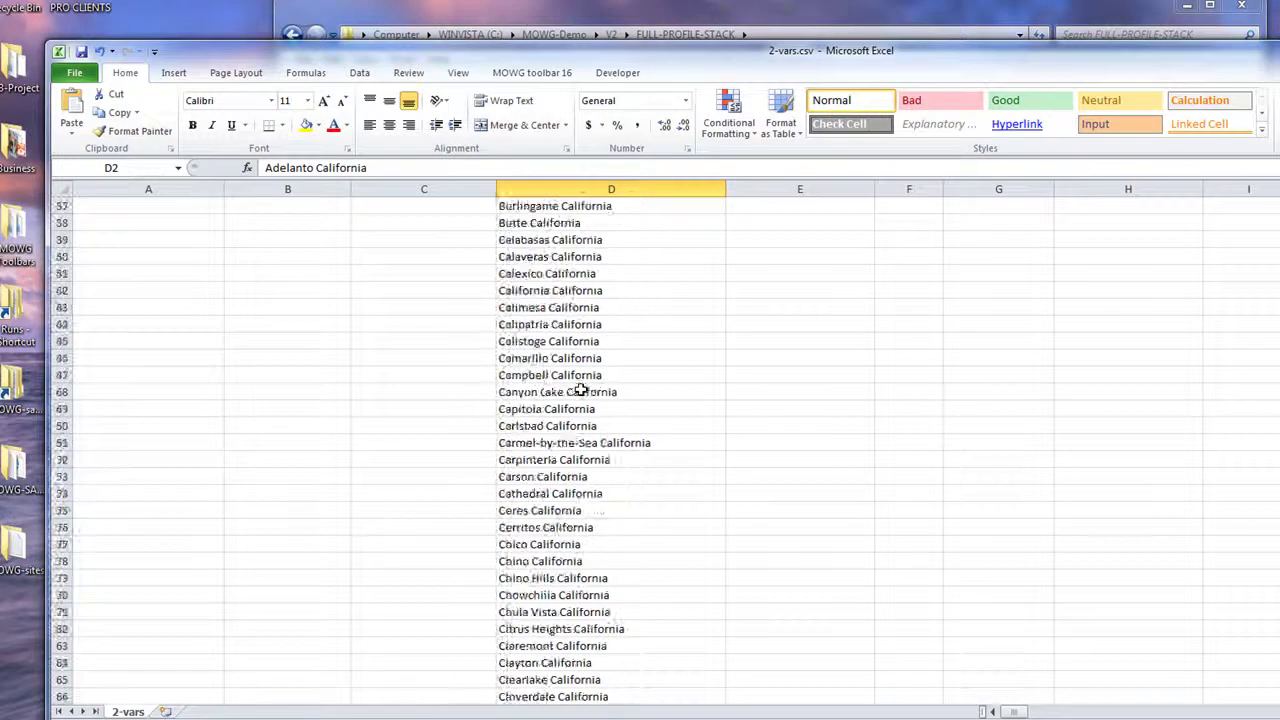
scroll(581, 391, "down", 3)
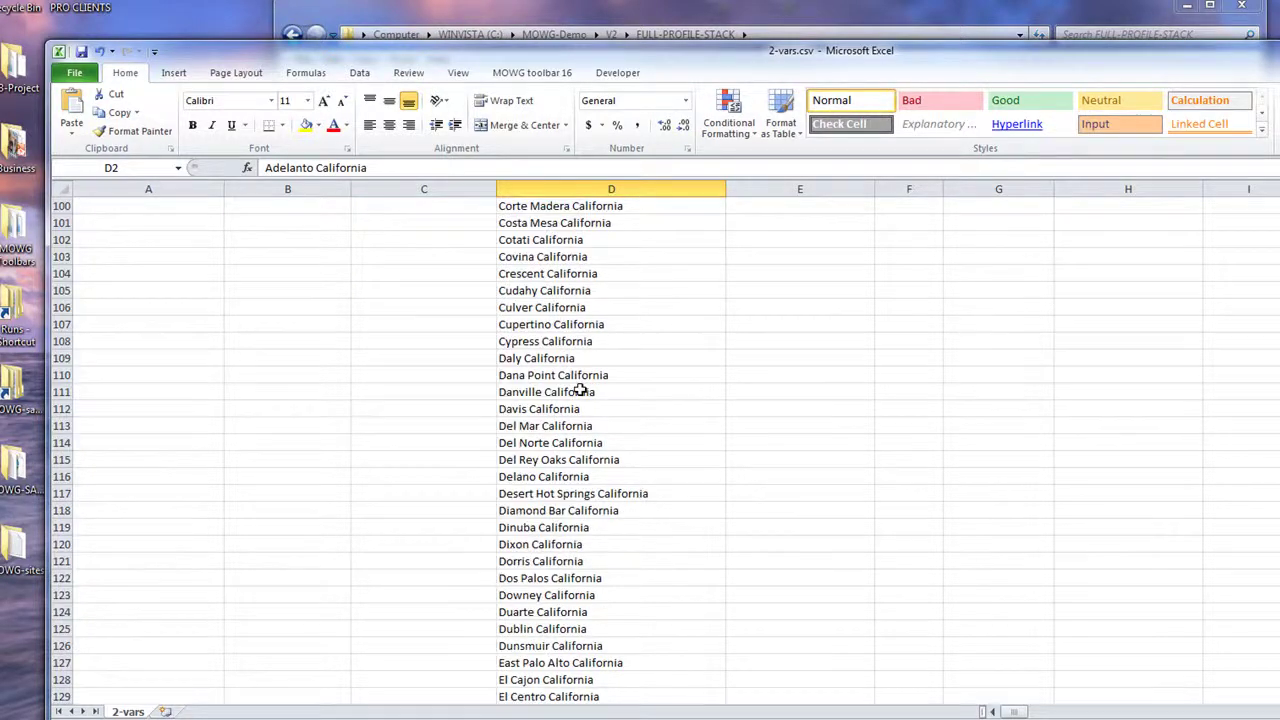
scroll(581, 391, "up", 20)
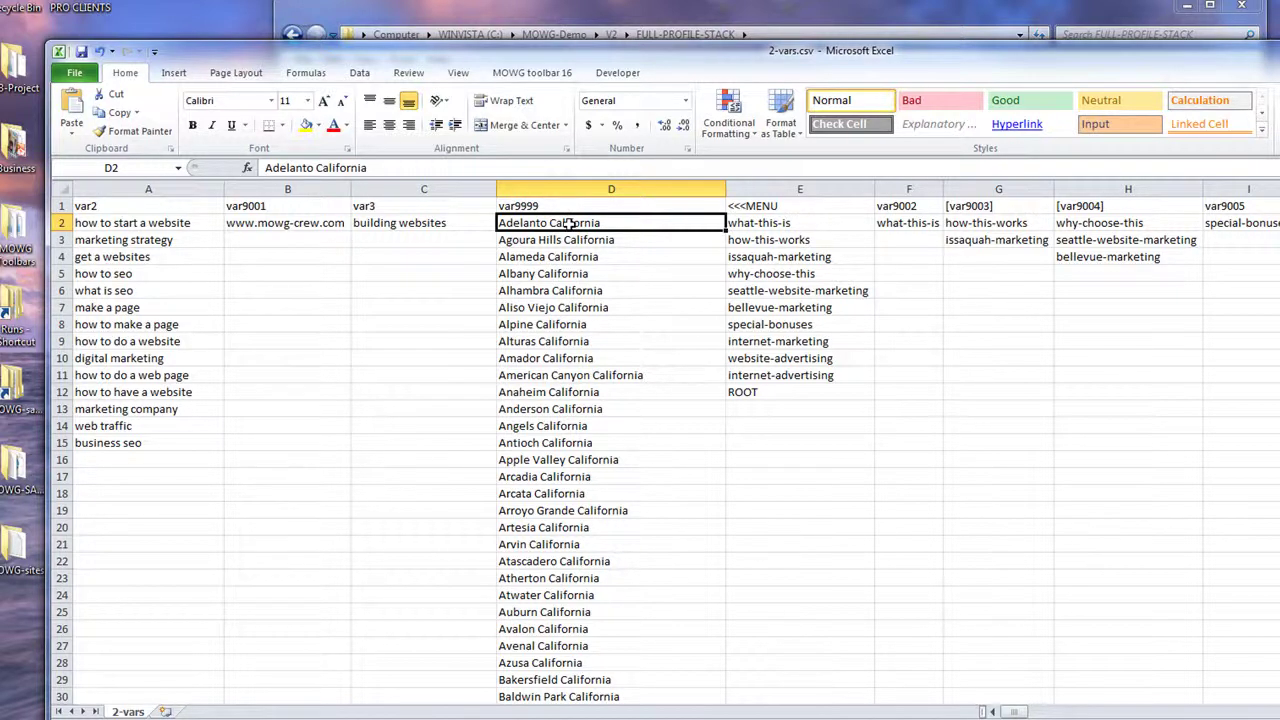
left_click(1024, 406)
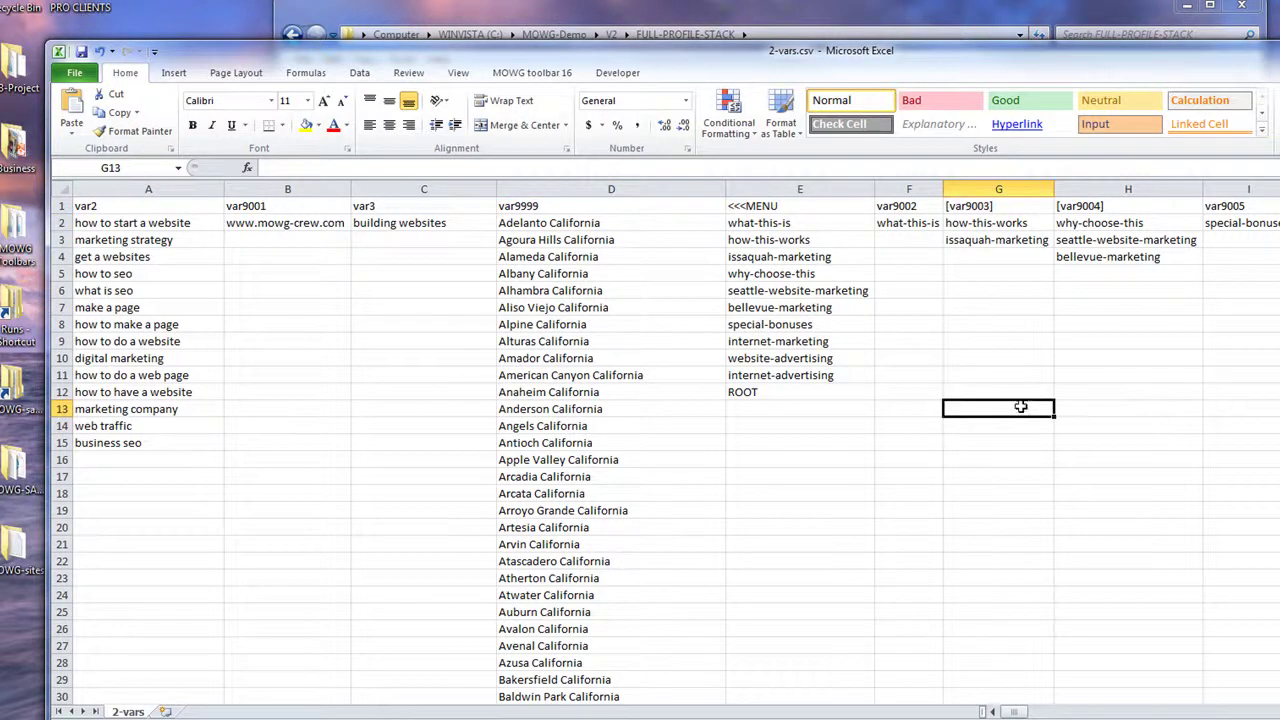
left_click_drag(556, 223, 605, 490)
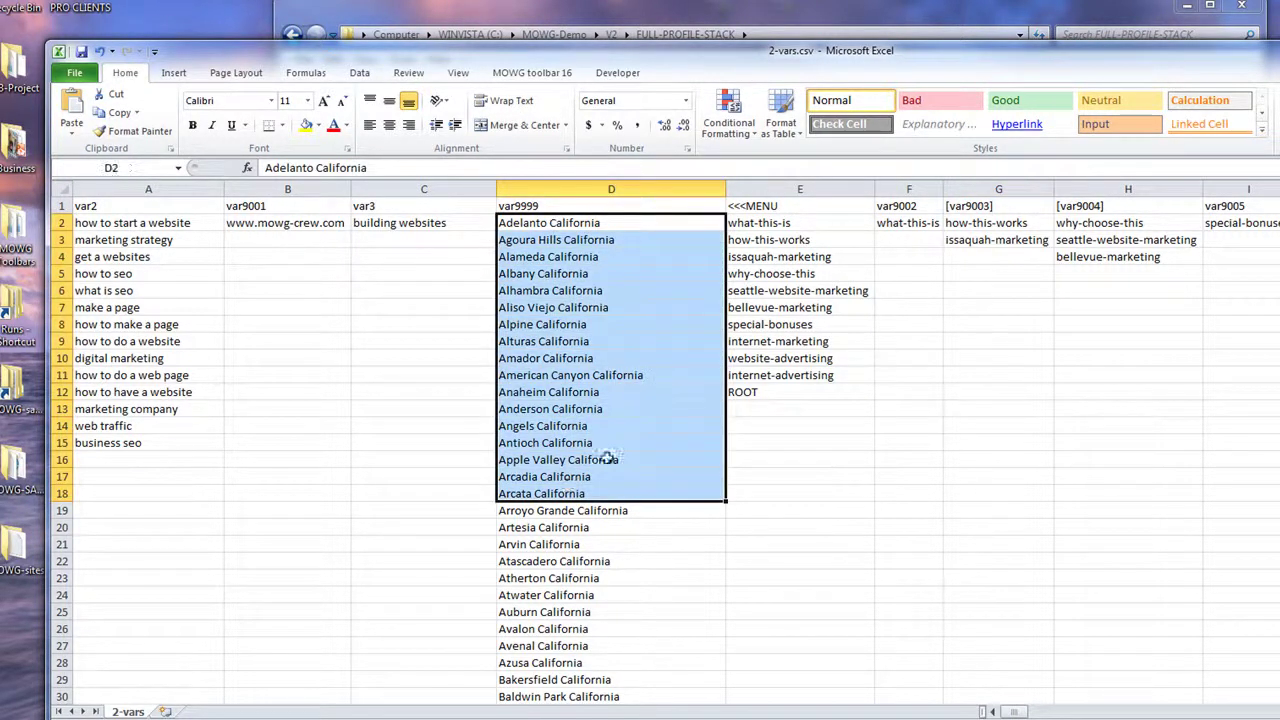
left_click(984, 393)
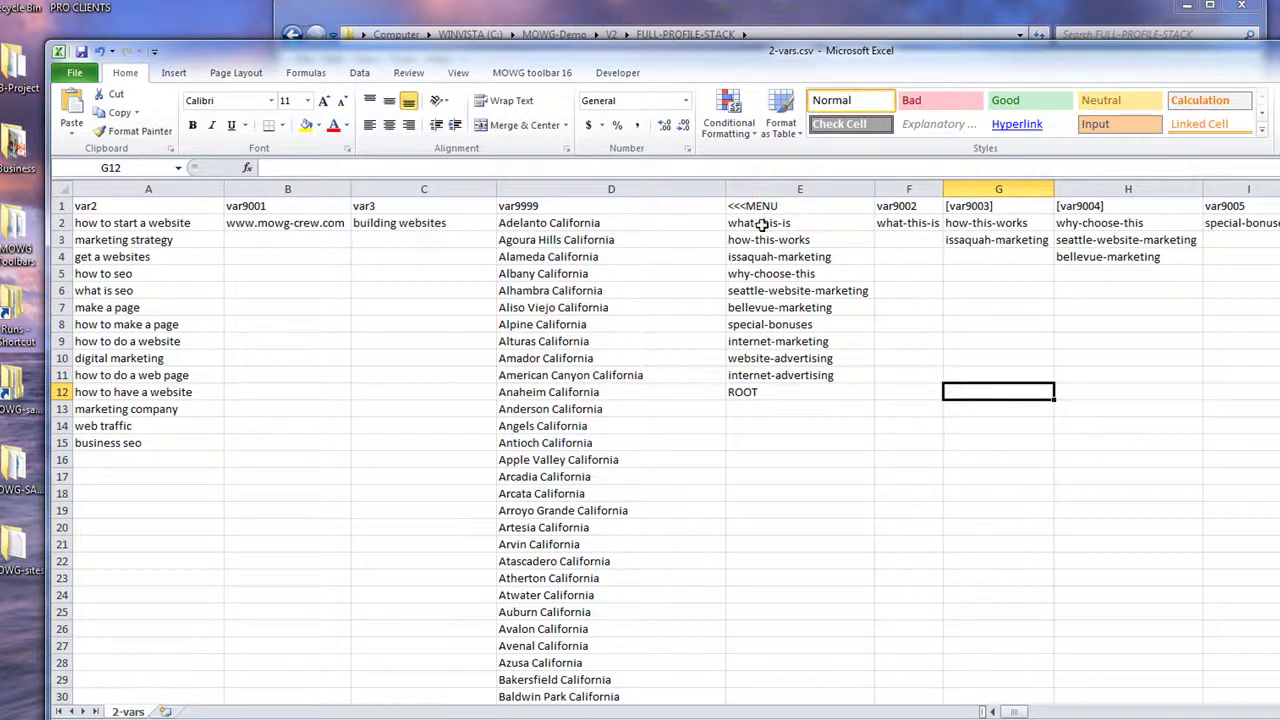
Check column E's menu entries down to ROOT, then restore the window to show FULL-PROFILE-STACK
left_click_drag(765, 223, 767, 390)
left_click(772, 391)
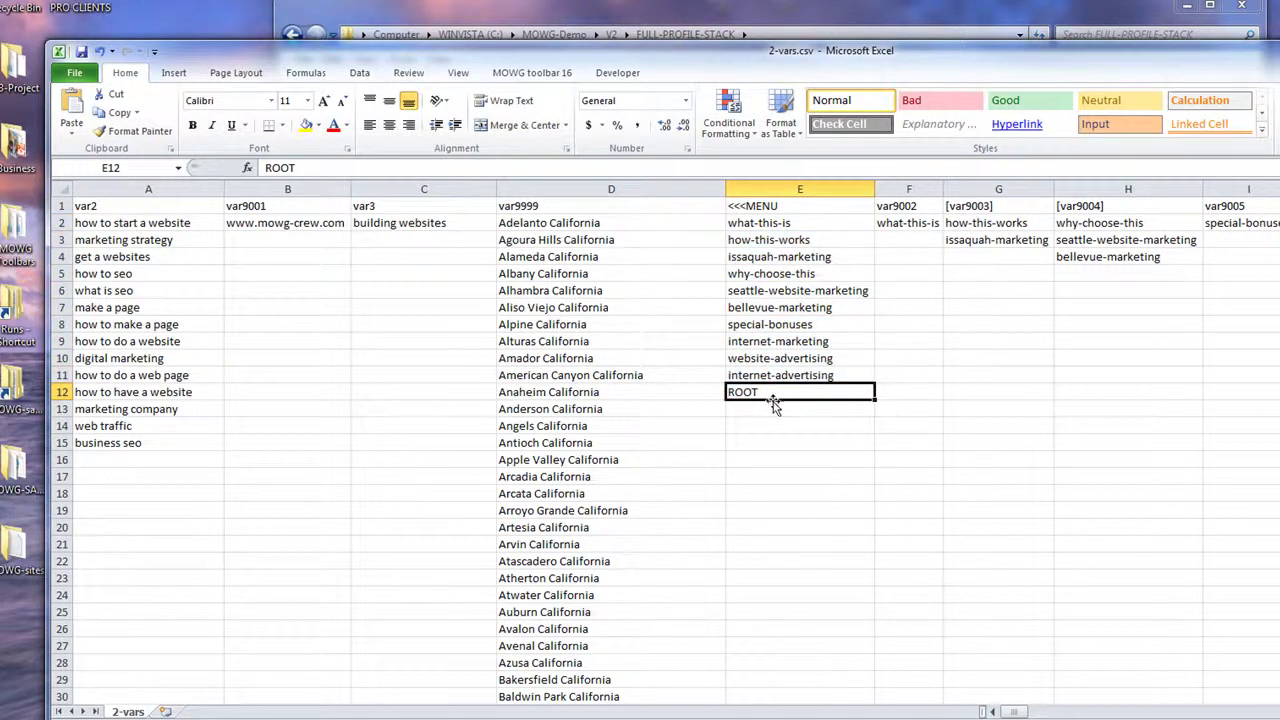
left_click(737, 412)
left_click_drag(676, 60, 1085, 145)
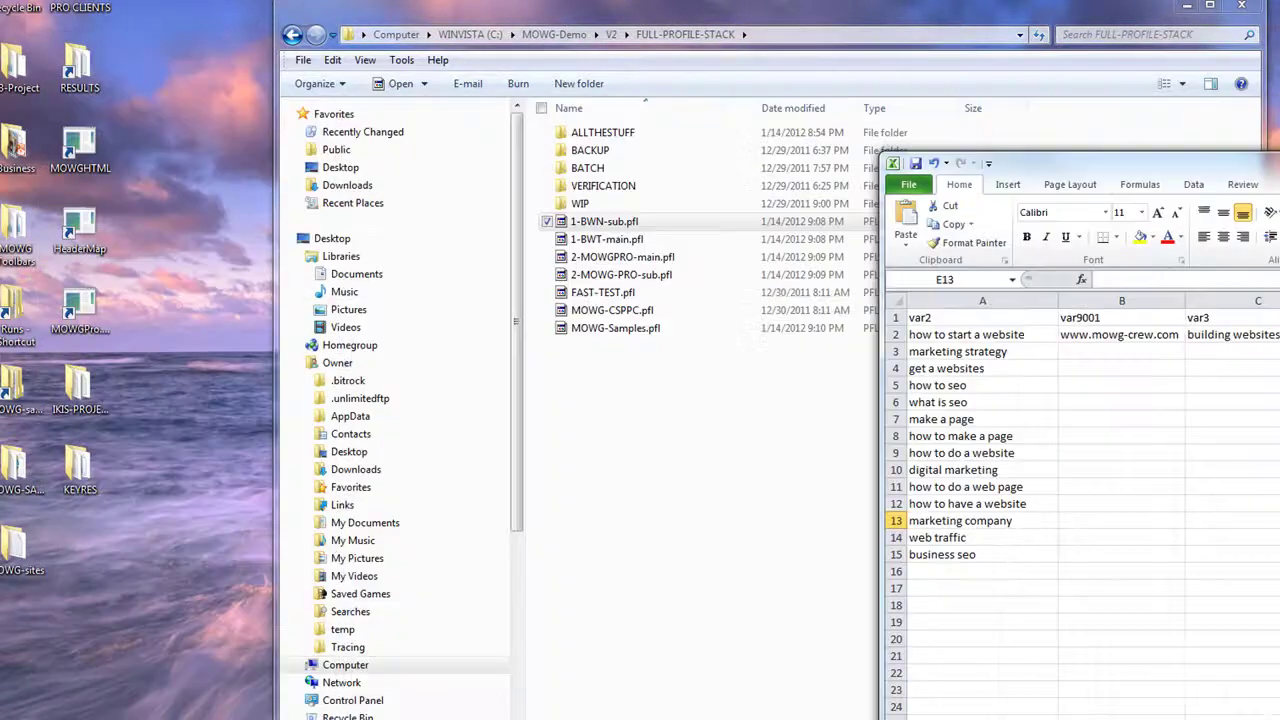
Select 1-BWN-sub.pfl in Explorer, then maximize the 2-vars.csv window with Win+Up
left_click(605, 222)
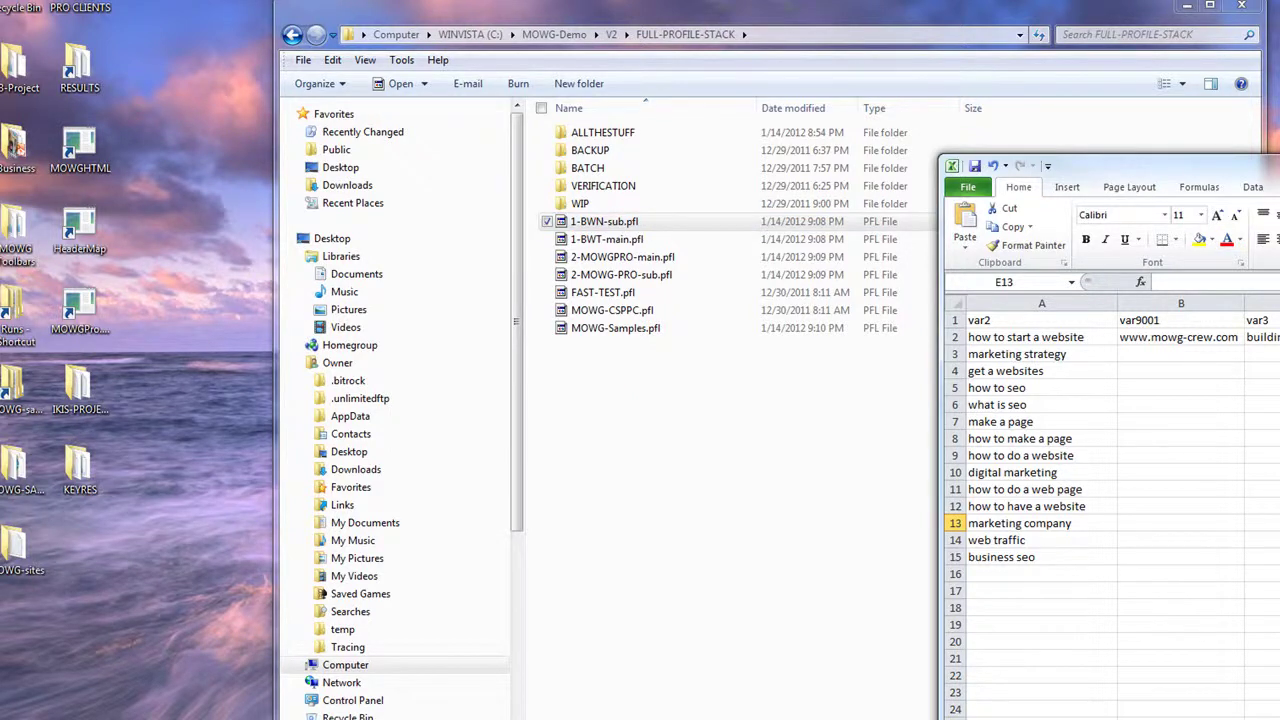
key("super+Up")
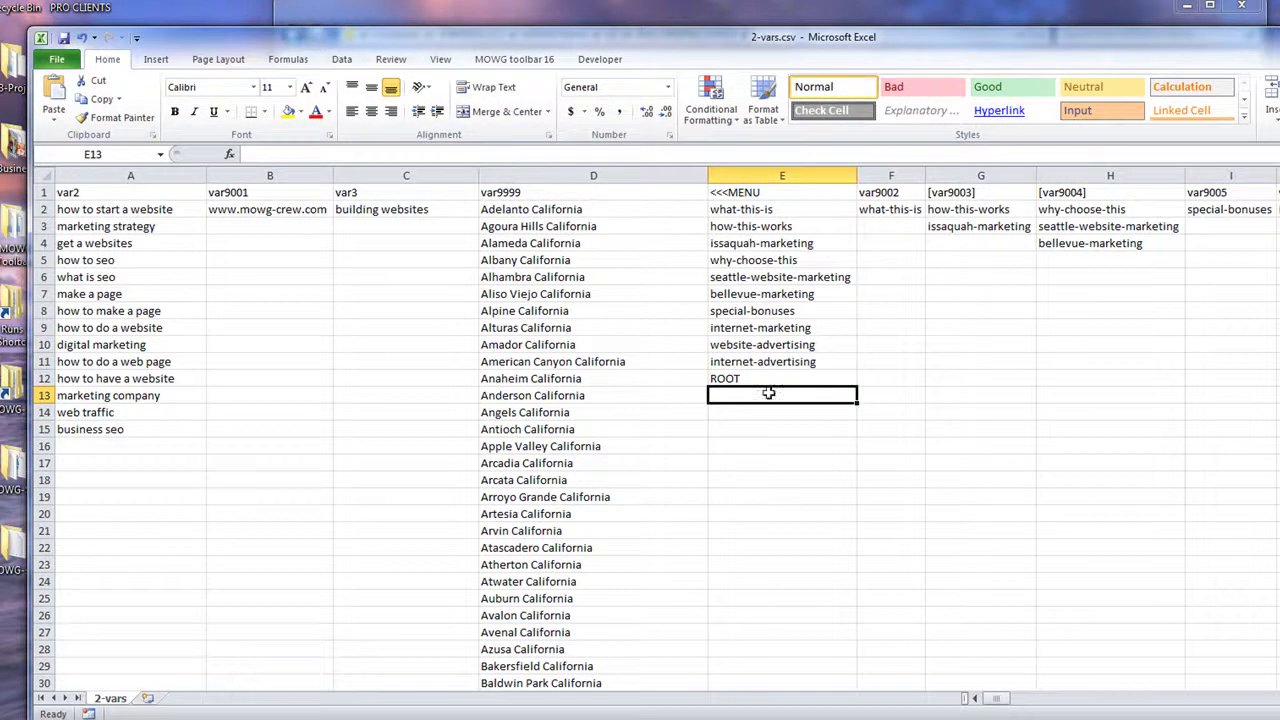
left_click(753, 375)
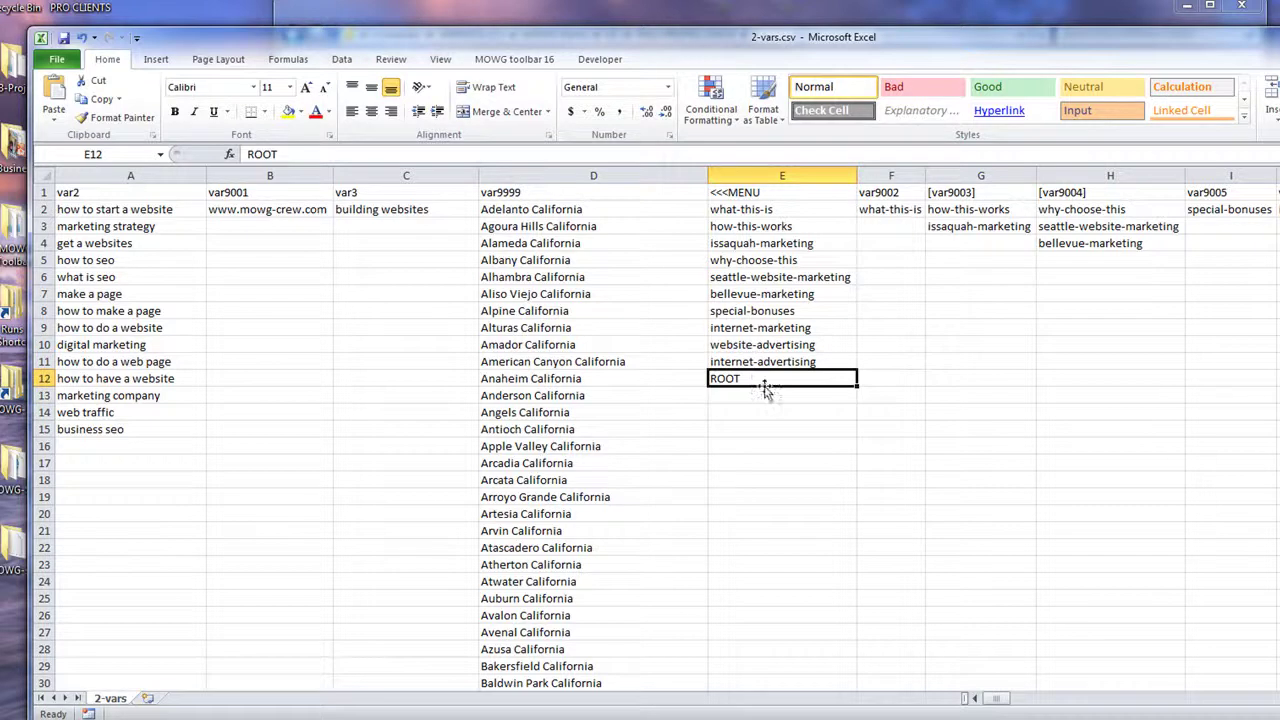